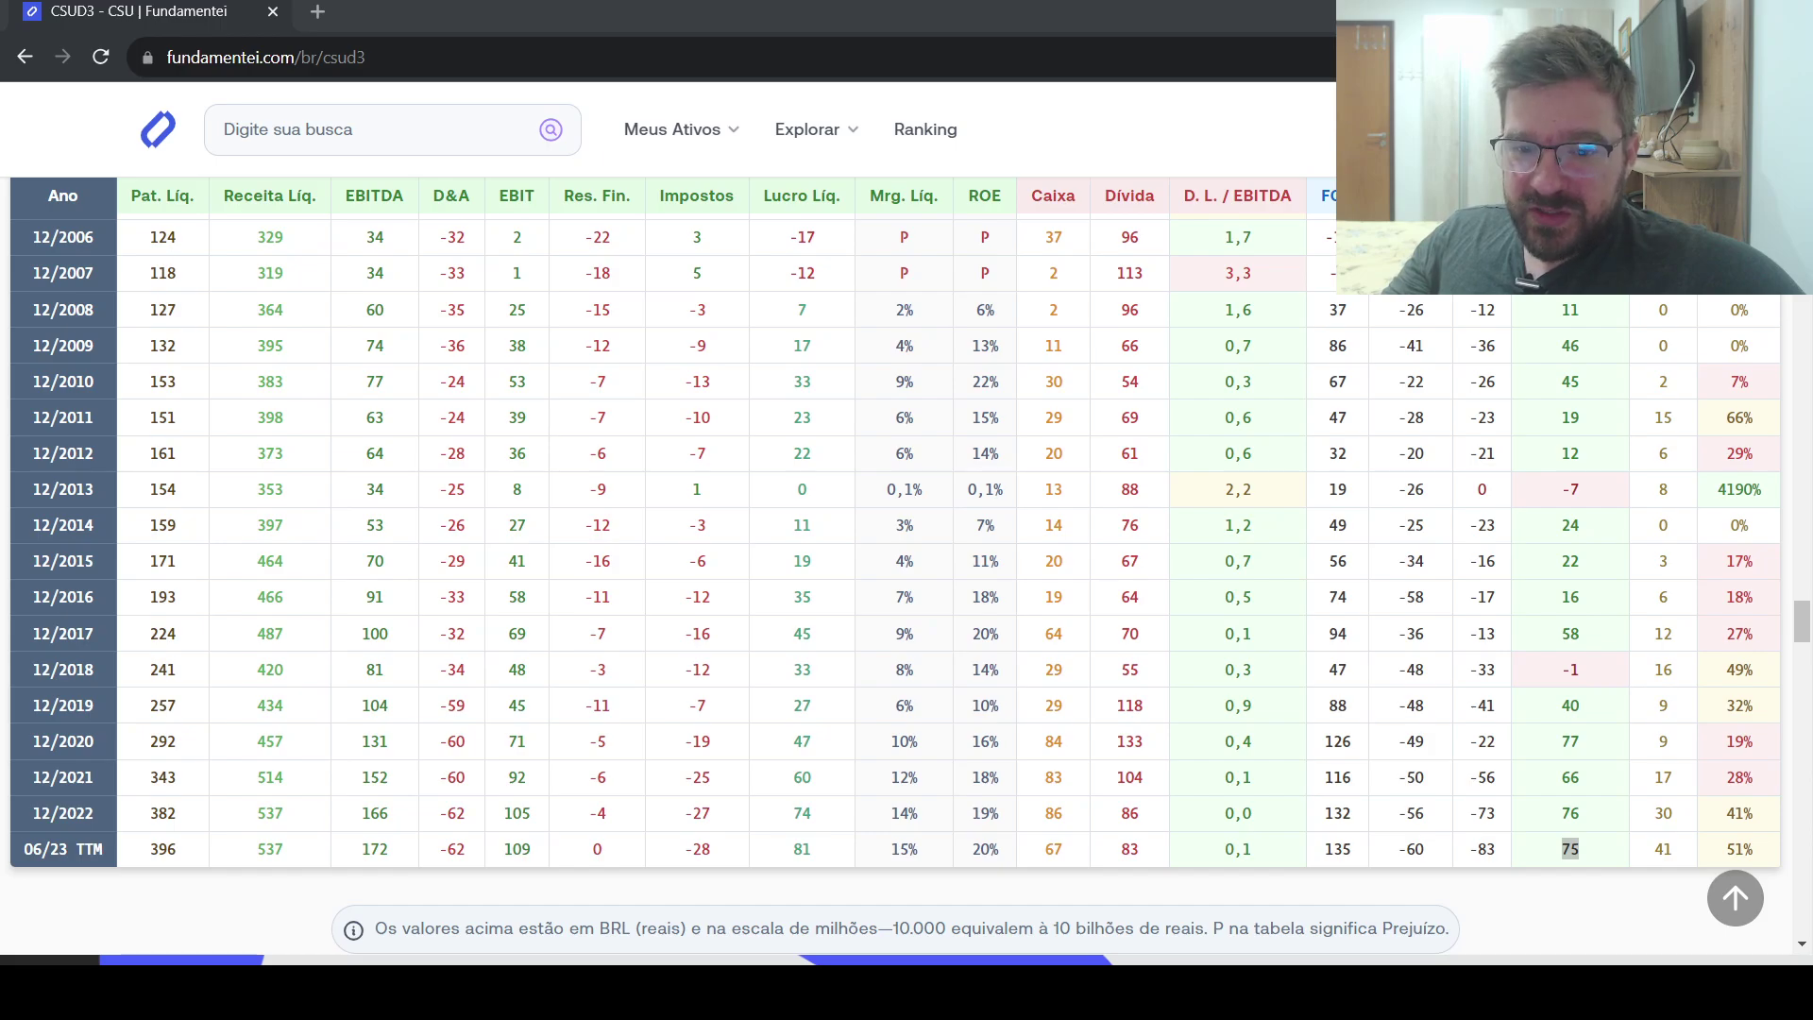
Start a new comment in the CSUD3 discussion with the heading "Resultado do 2T23:" and a dash opening the first bullet line.
scroll(906, 567, down, 20)
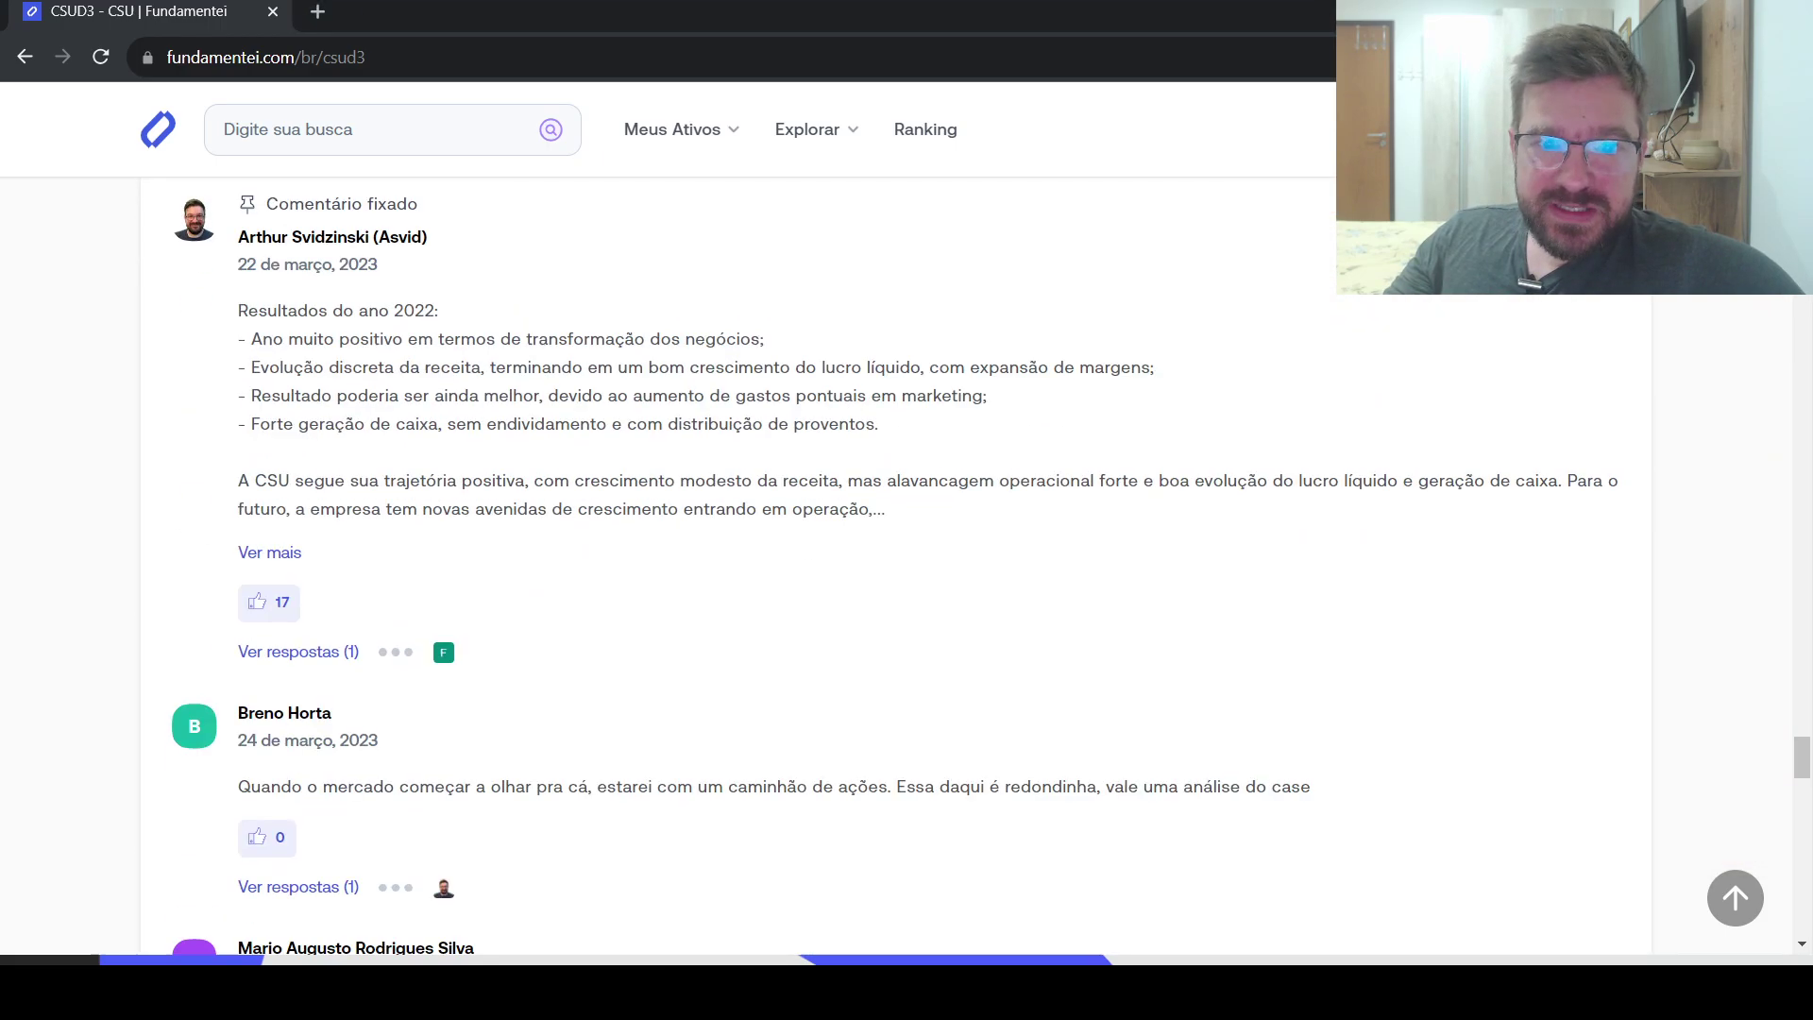
scroll(907, 566, up, 15)
scroll(907, 566, down, 4)
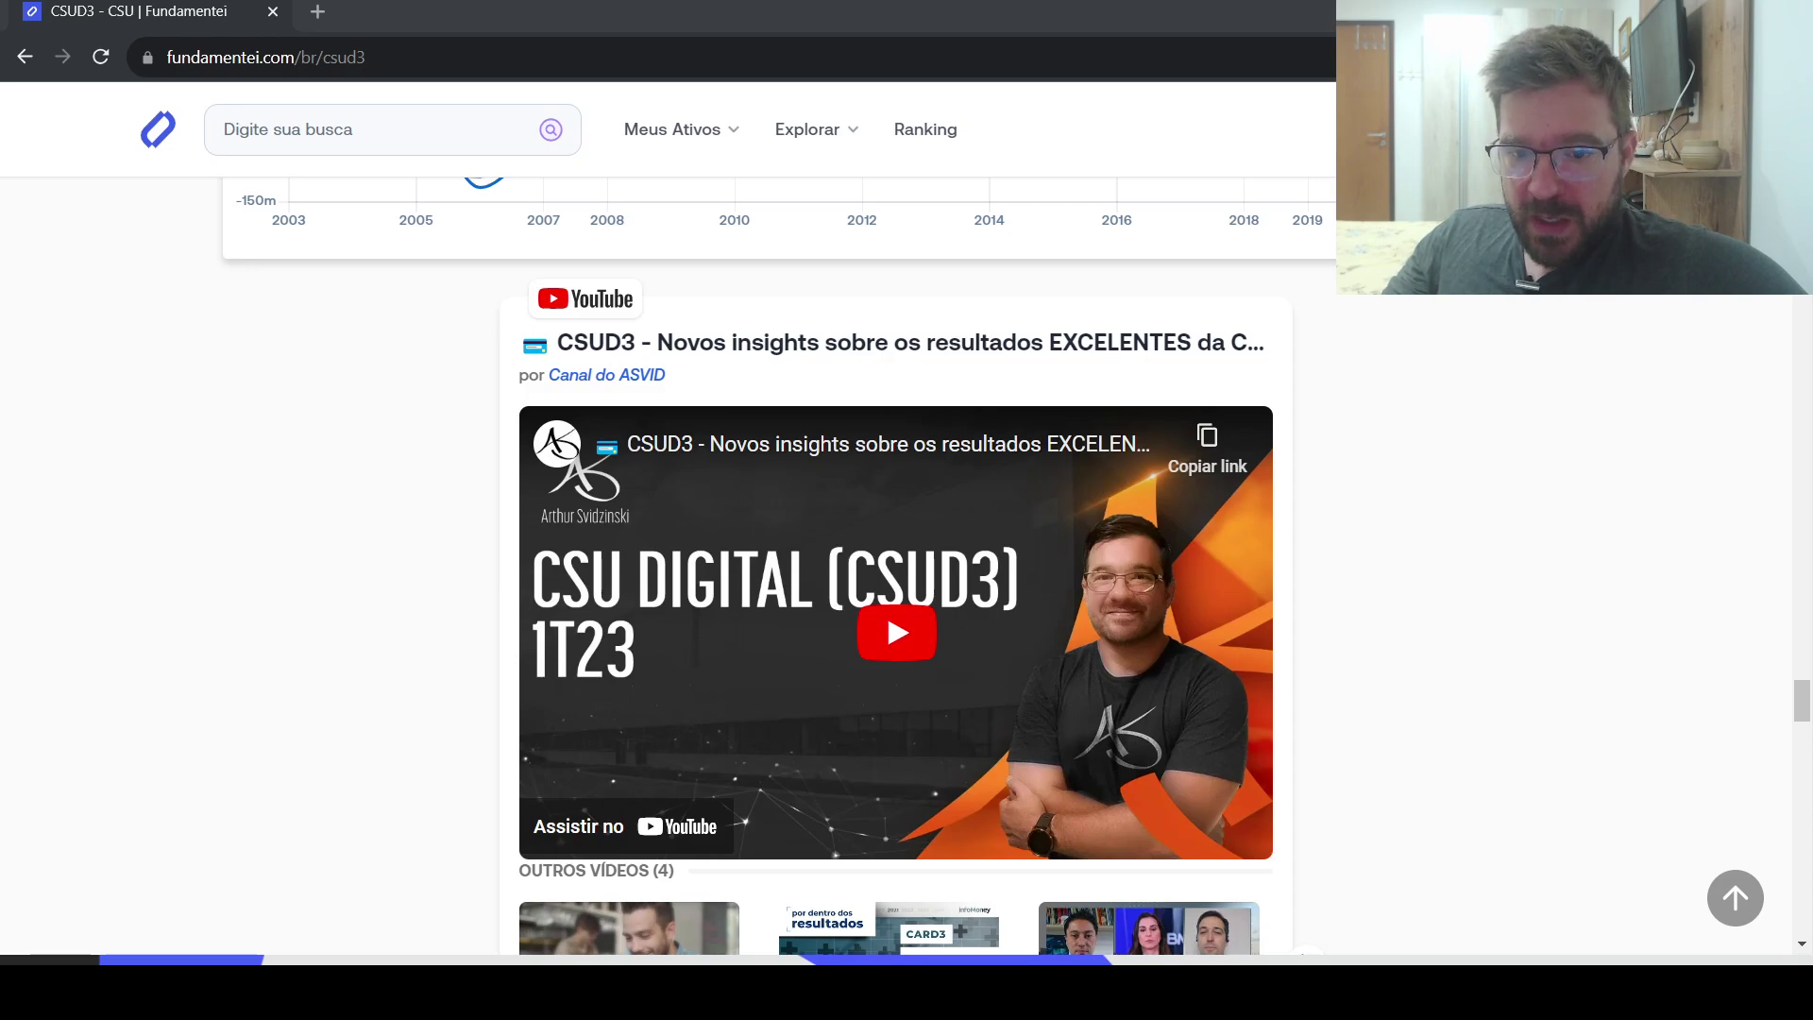
scroll(897, 567, down, 10)
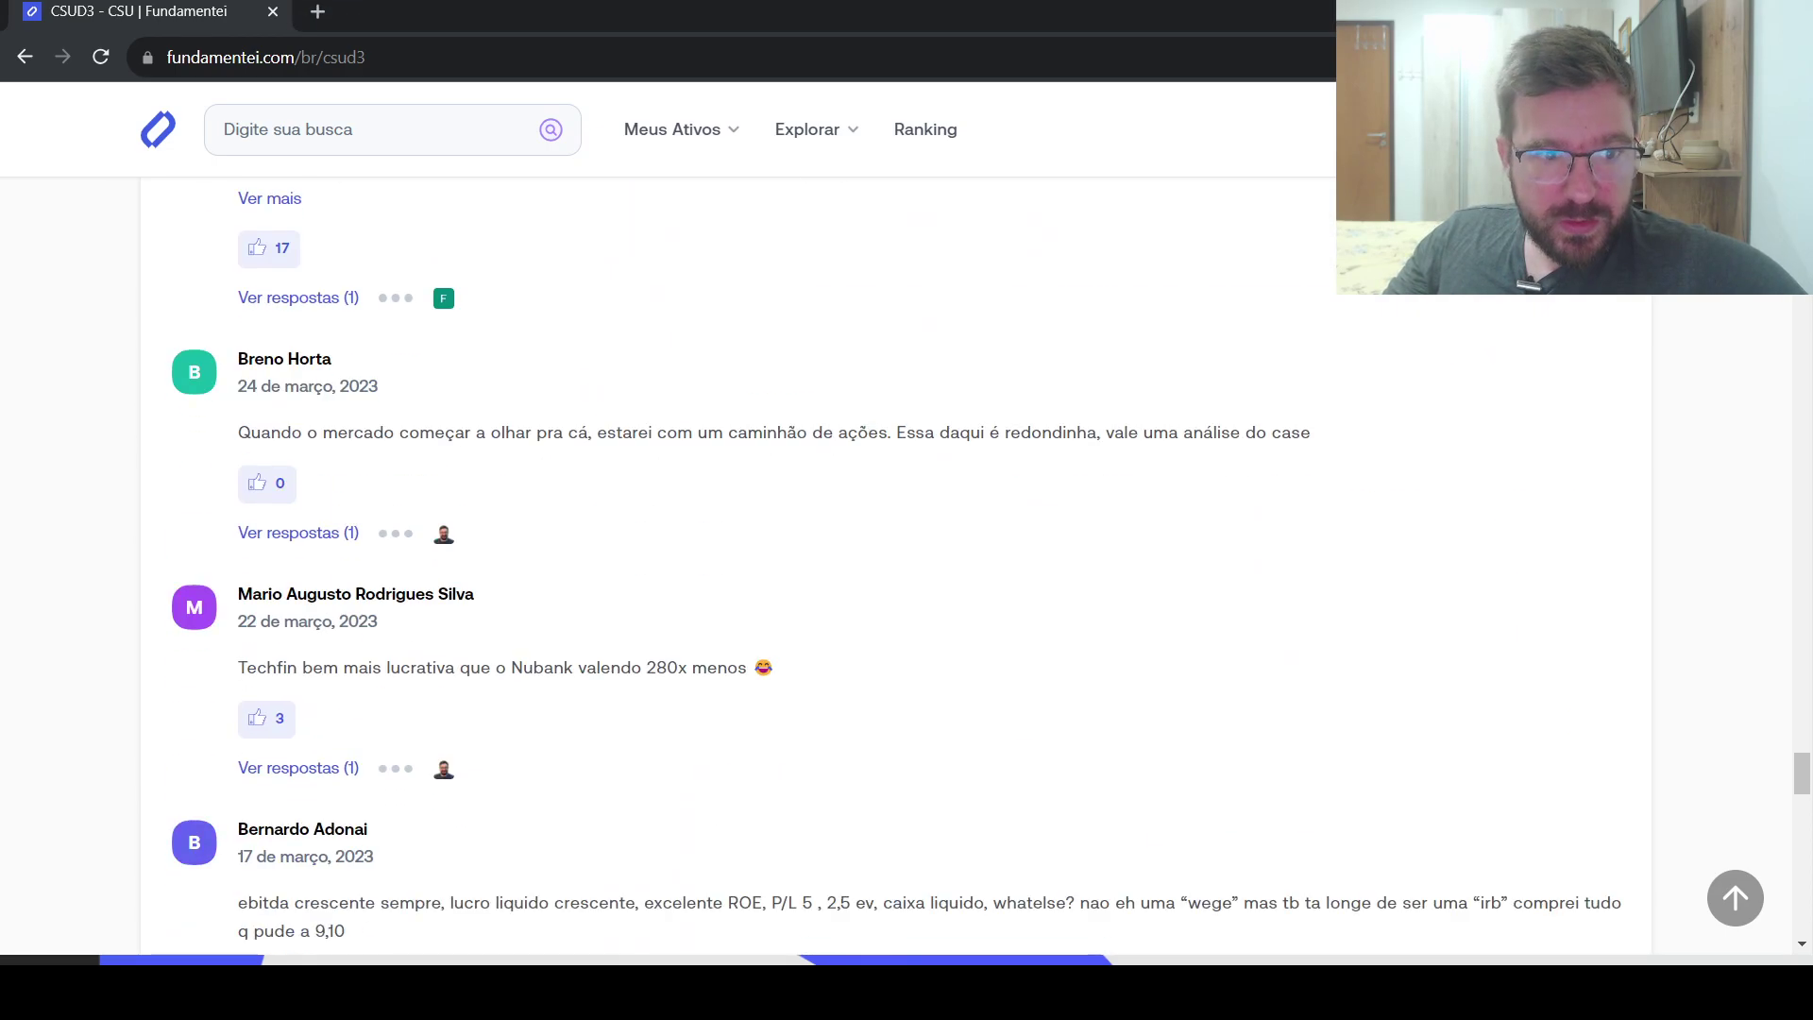
scroll(897, 567, up, 3)
click(255, 360)
text(Rez)
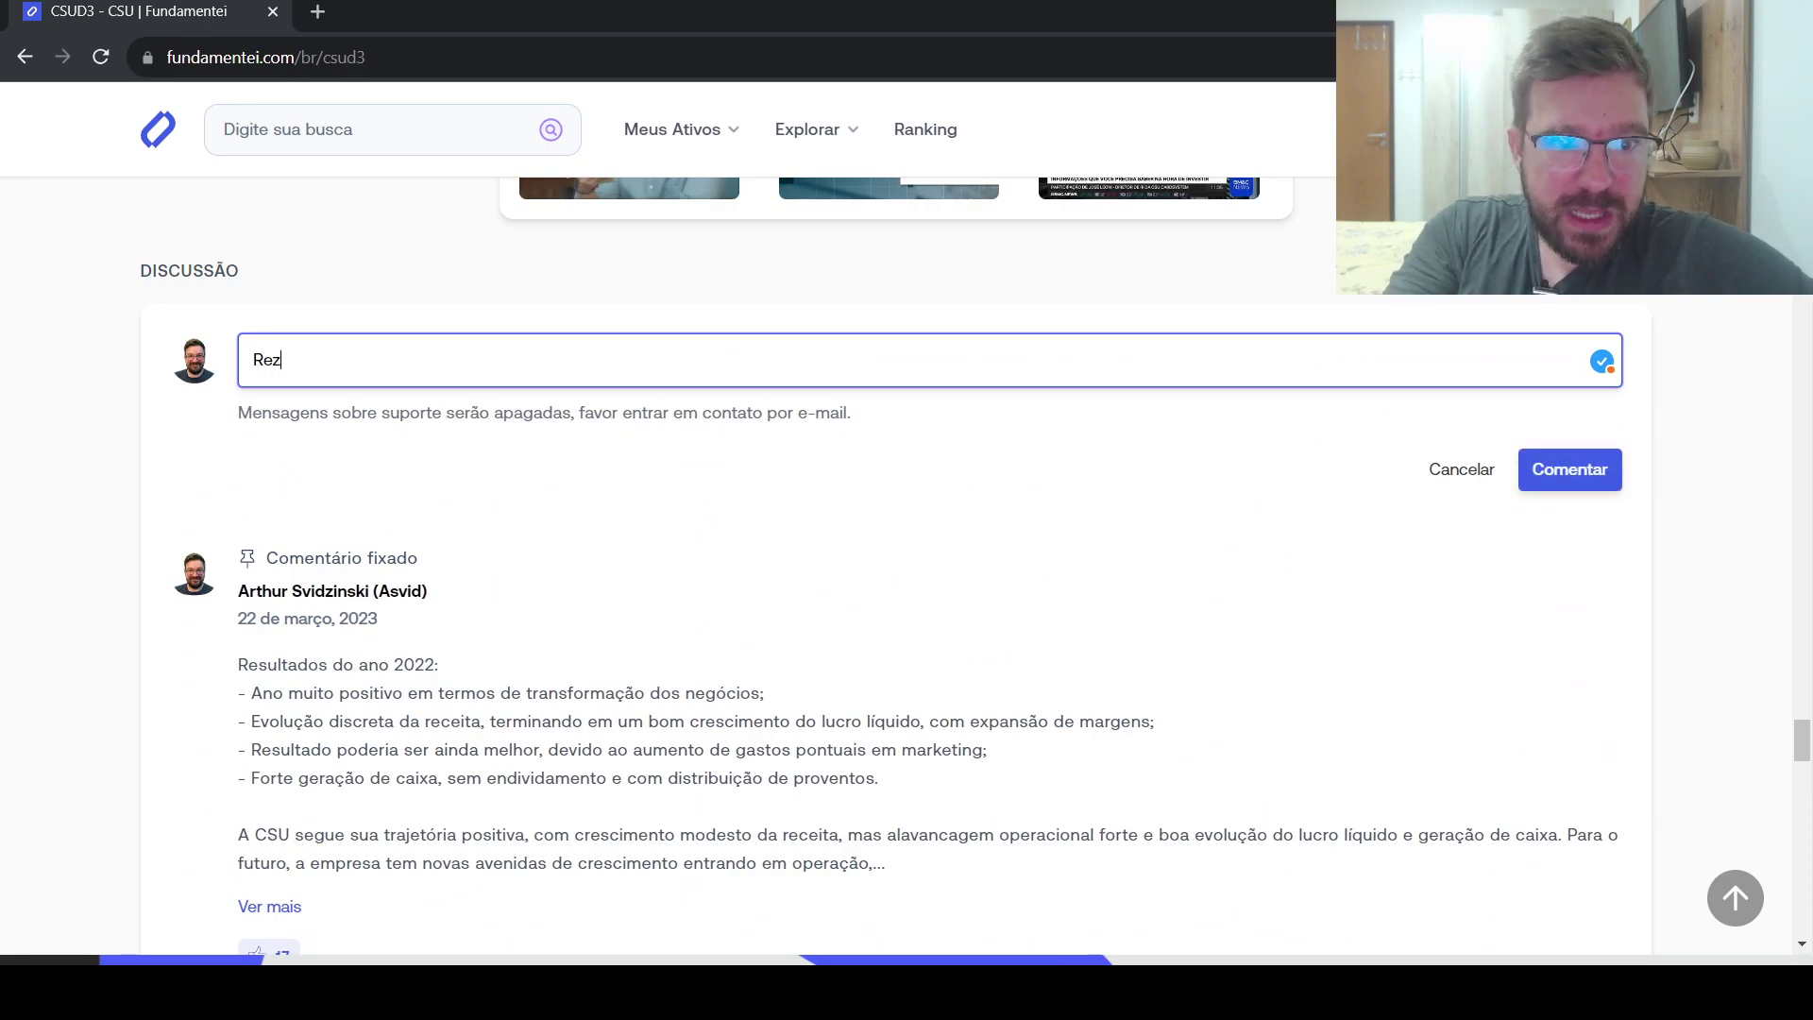
key(BackSpace)
text(sultado)
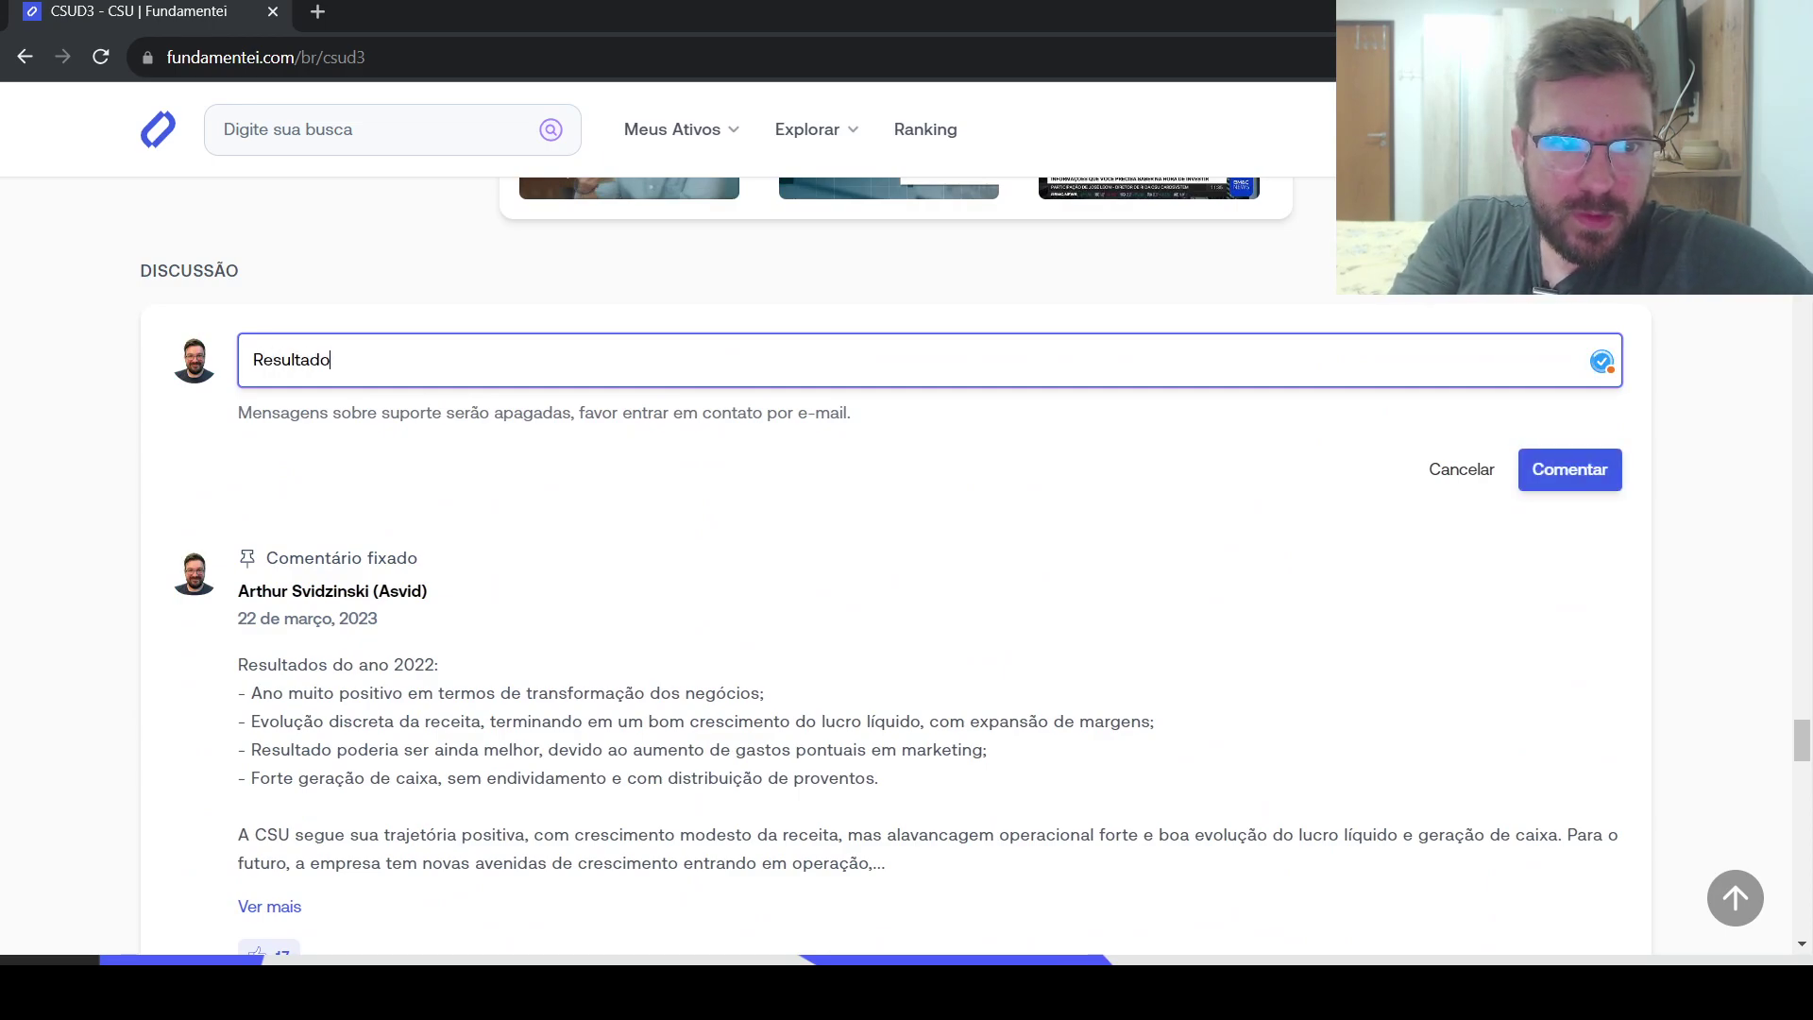
text( do 1)
key(BackSpace)
text(2T23)
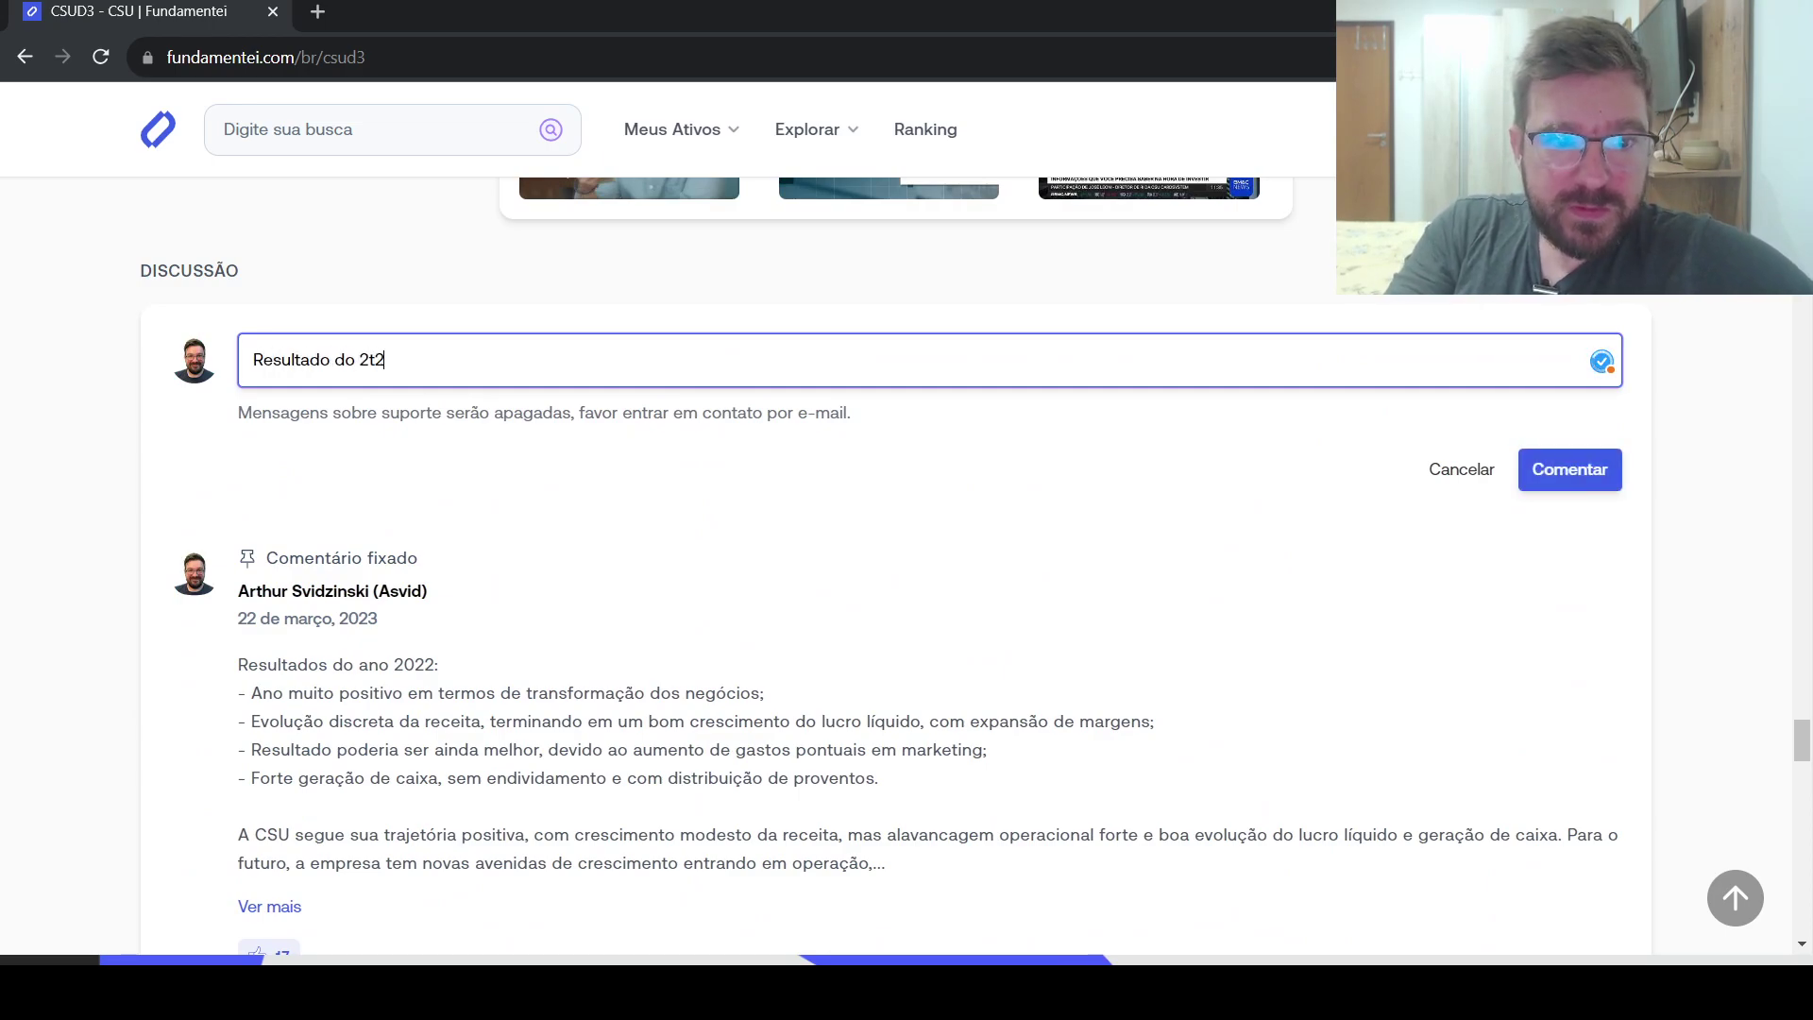
key(BackSpace)
key(BackSpace)
key(BackSpace)
text(T23:)
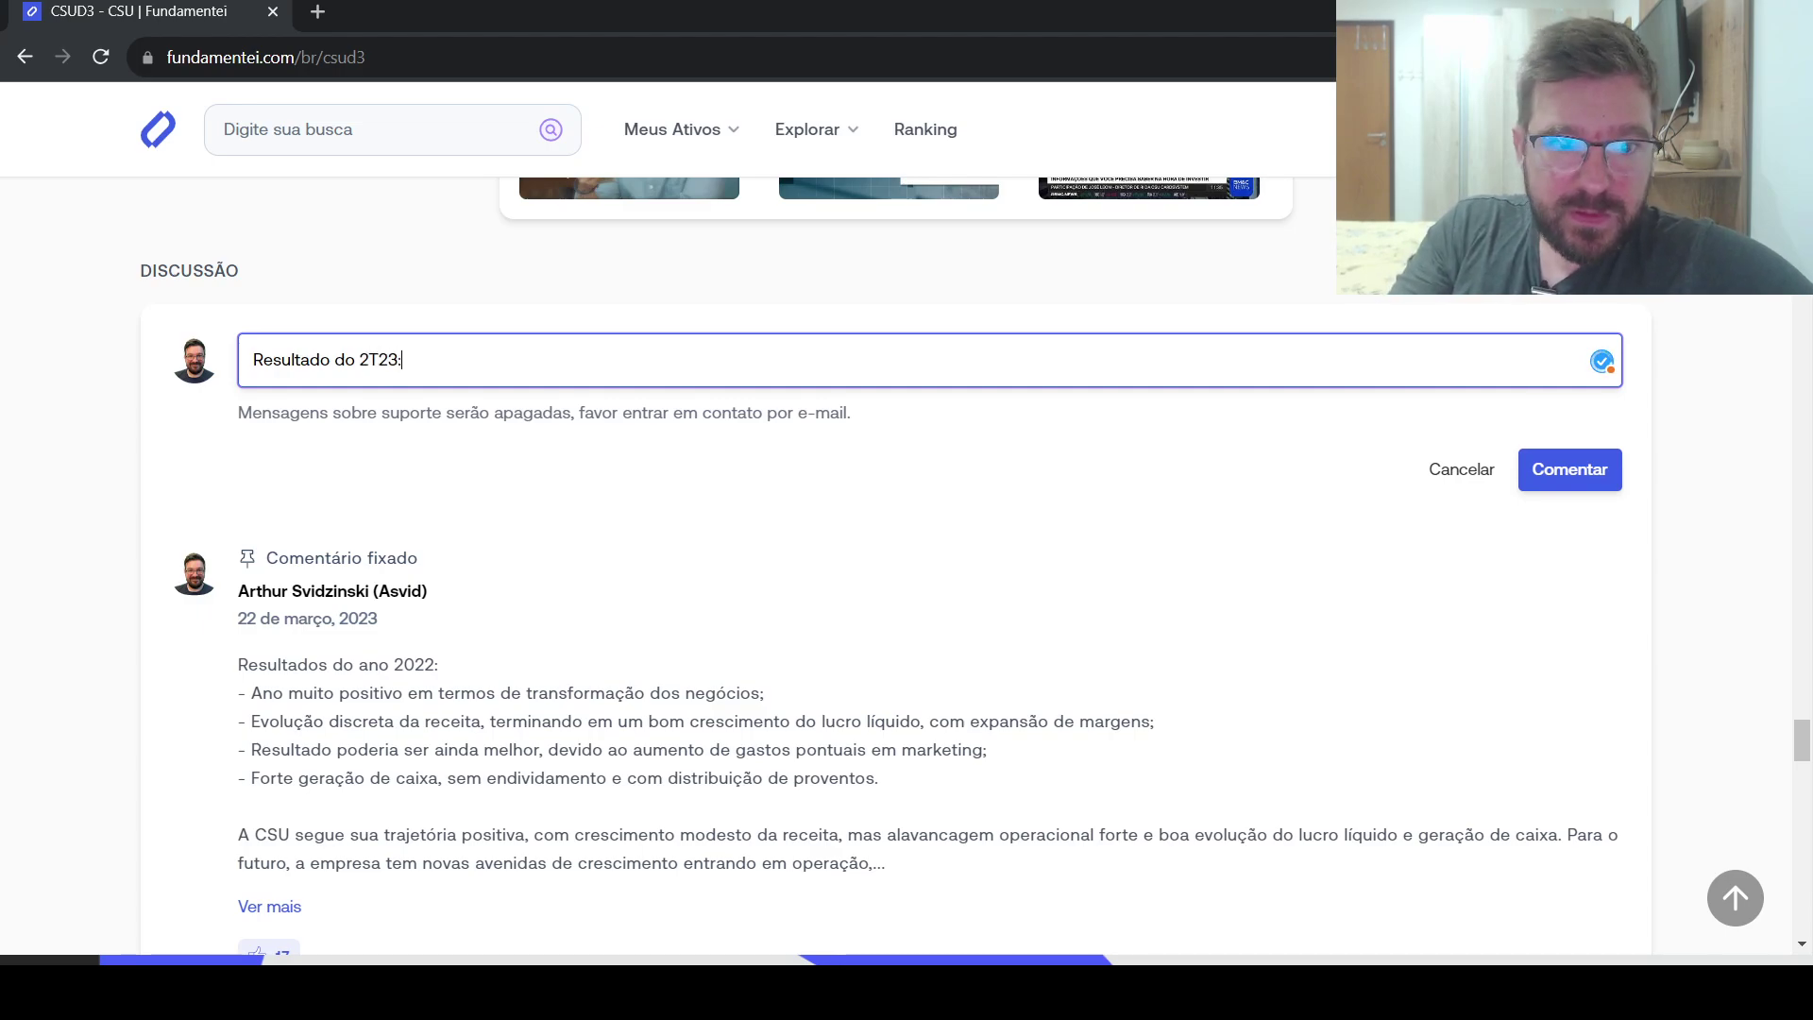
key(Return)
text(-)
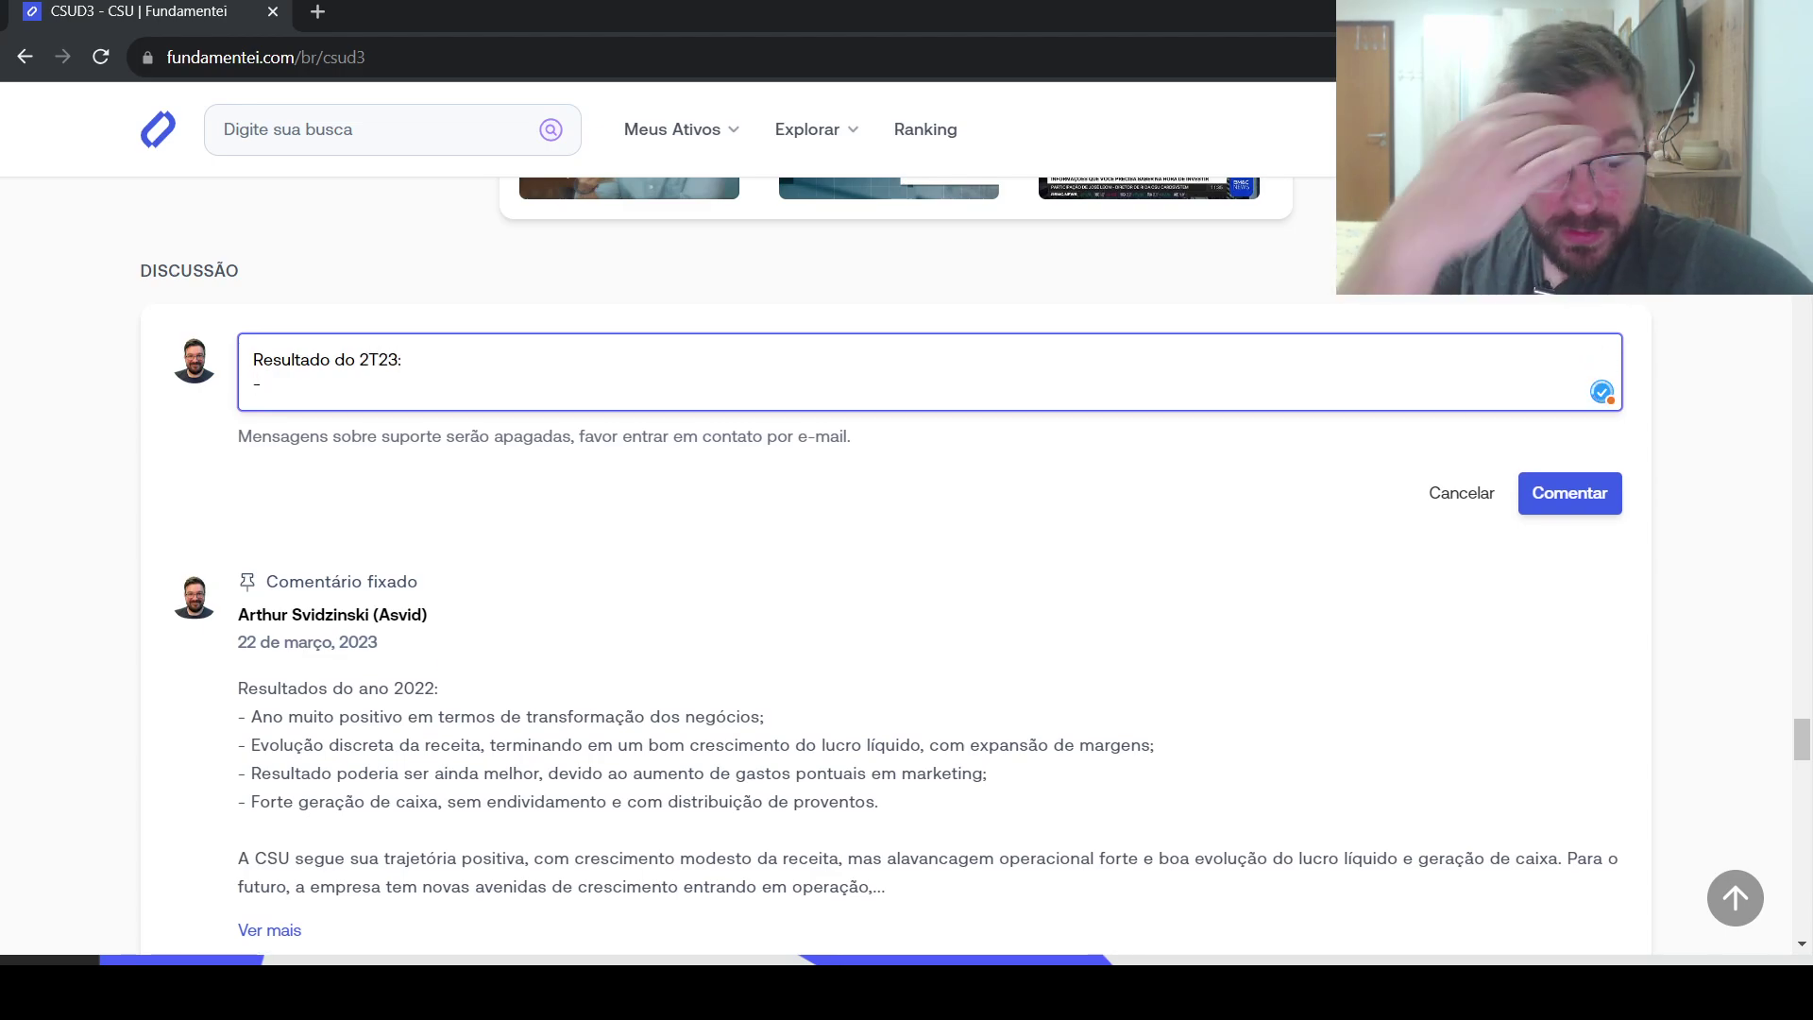
text( Contex)
key(BackSpace)
key(BackSpace)
key(BackSpace)
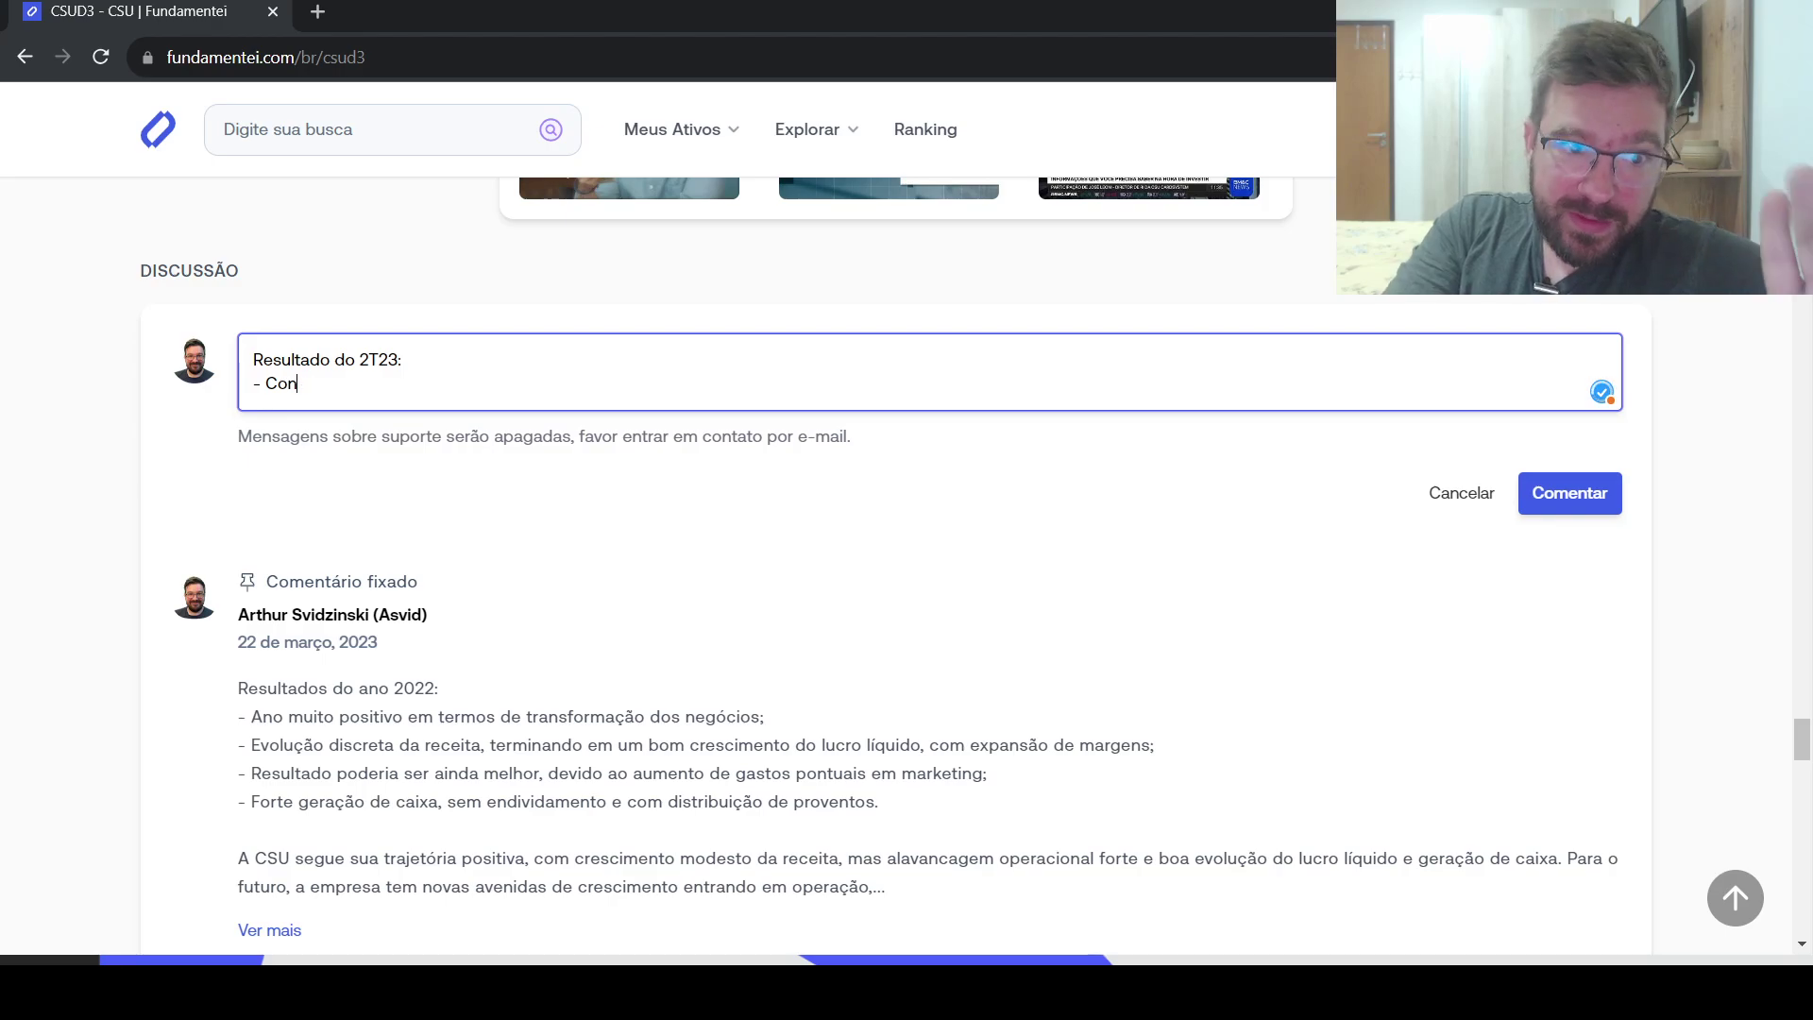
key(BackSpace)
key(BackSpace)
key(BackSpace)
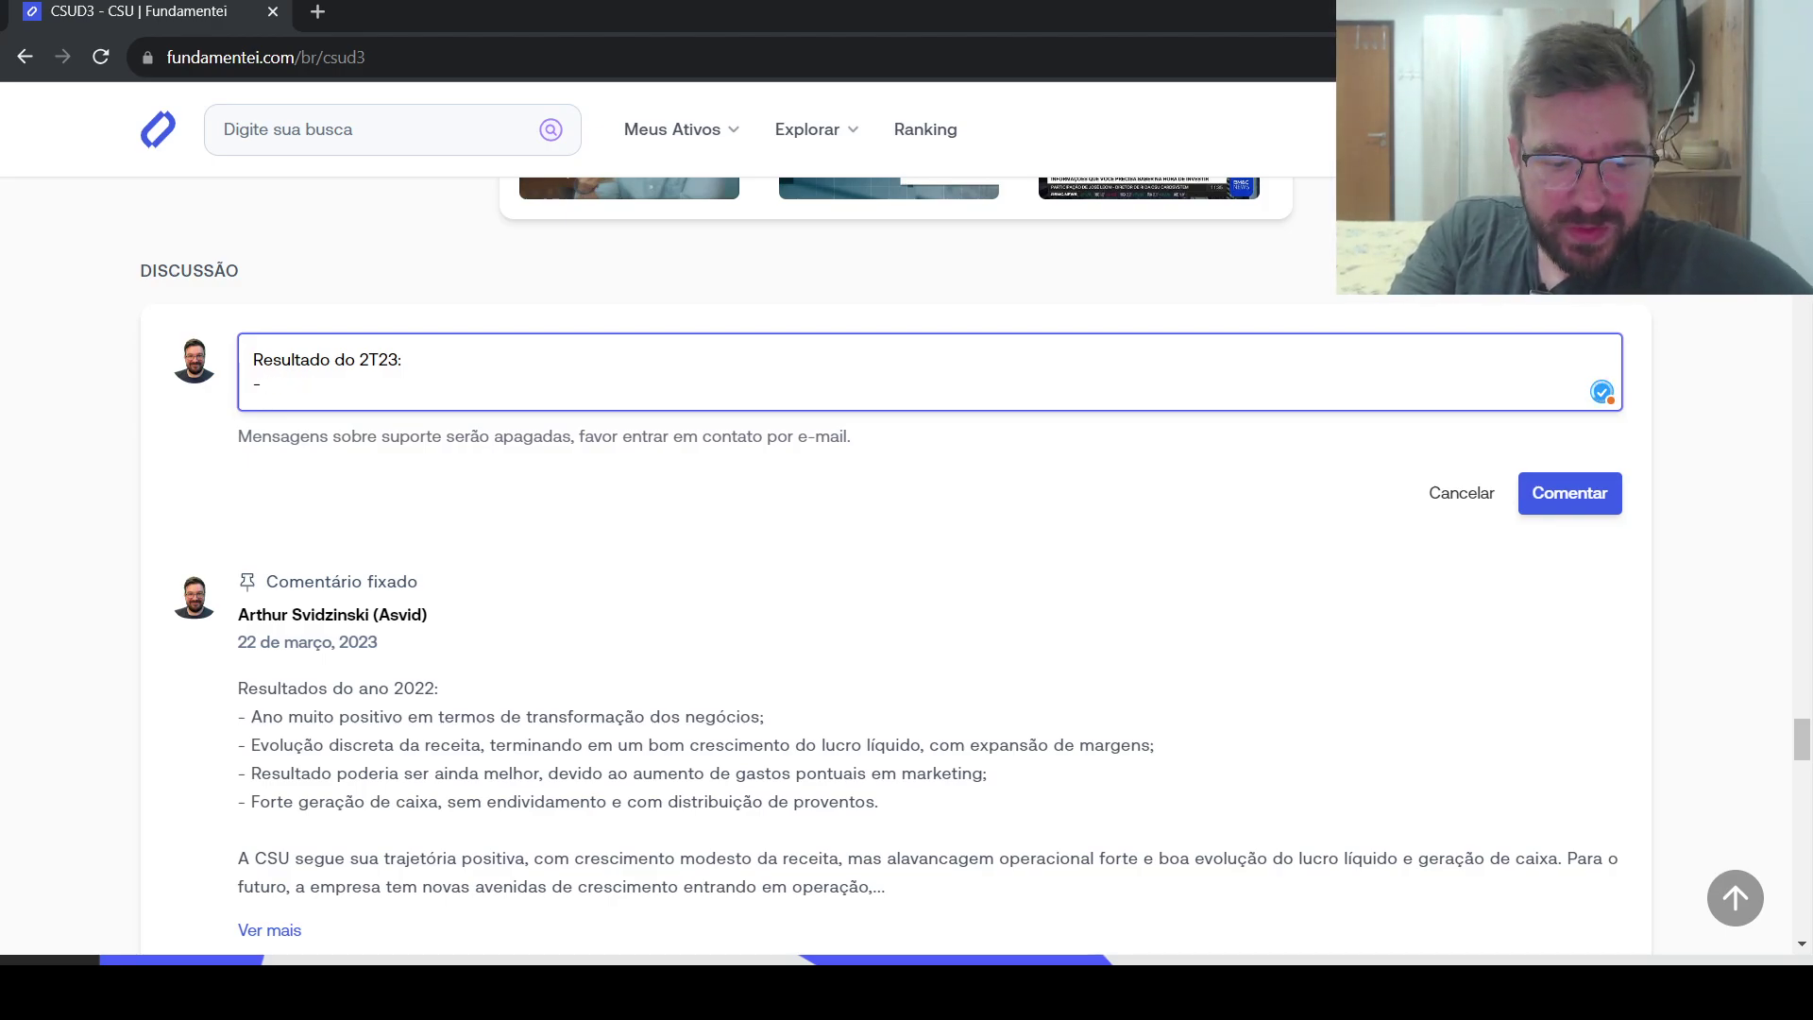
Write the first bullet as "Receita da empresa continua estável, devido ao movimento de digitalização e ganho de eficiência;".
text(Receita da empres)
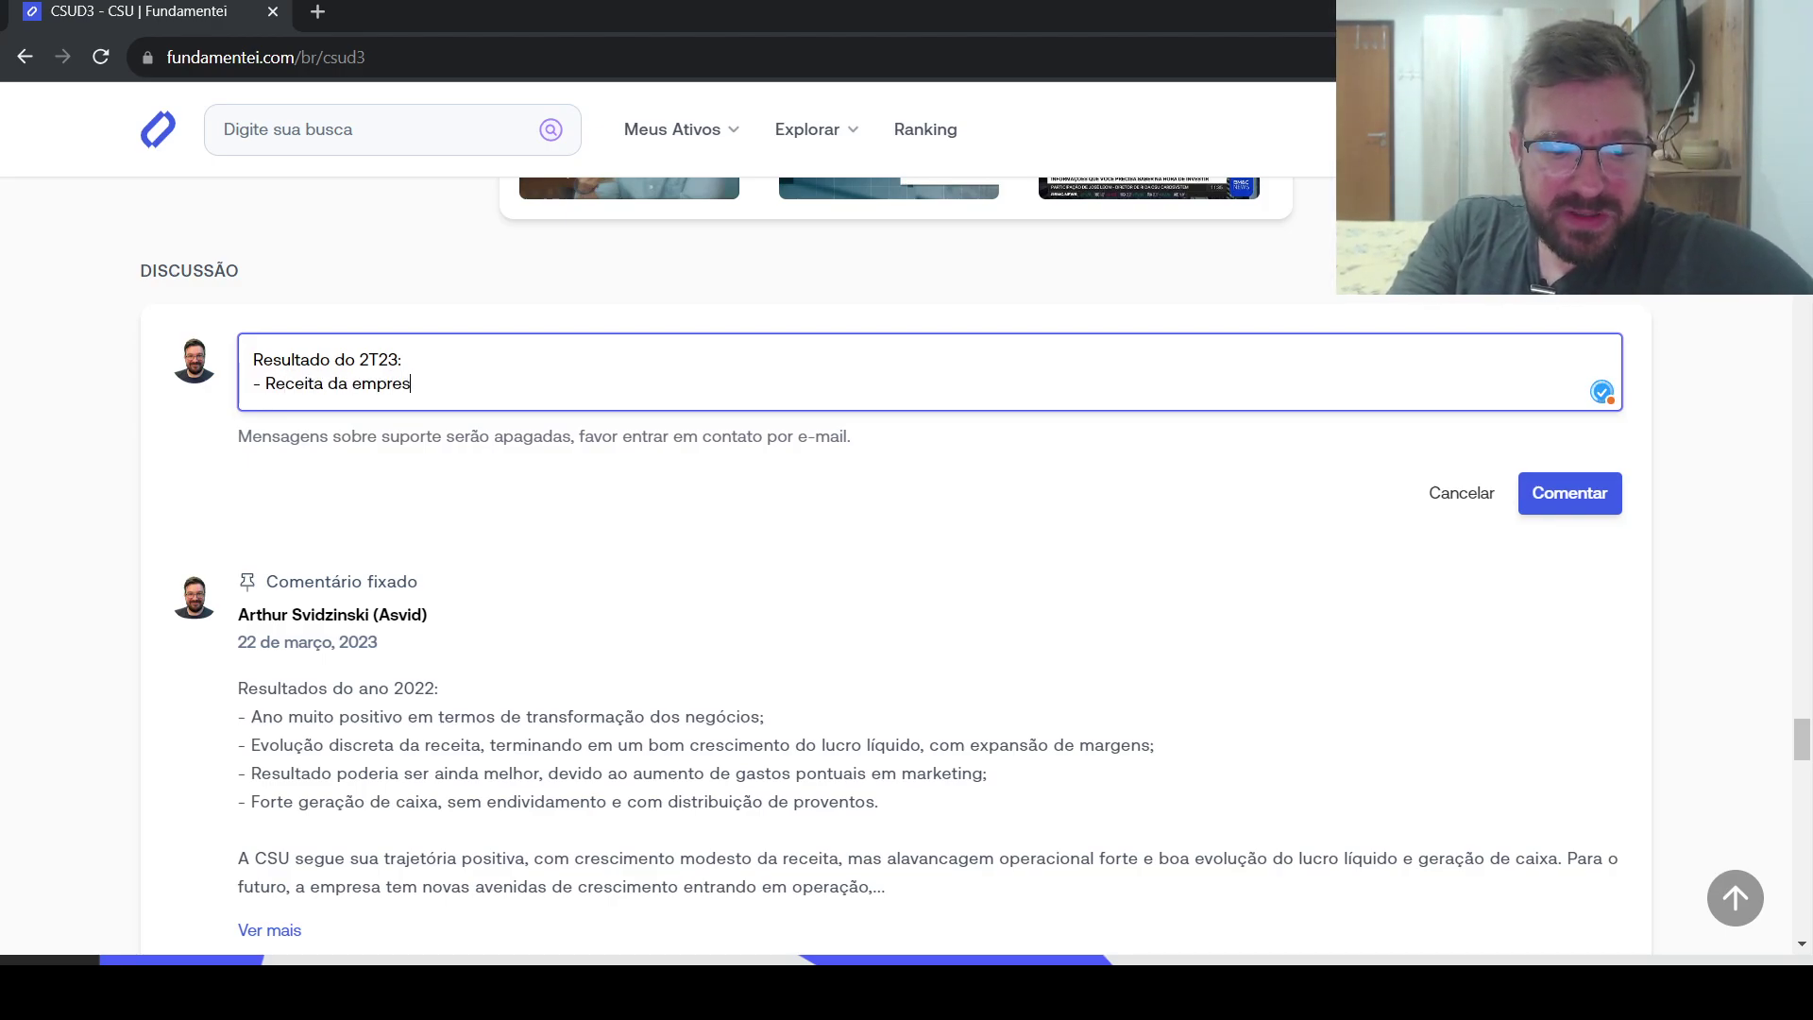
text(a continua estáve)
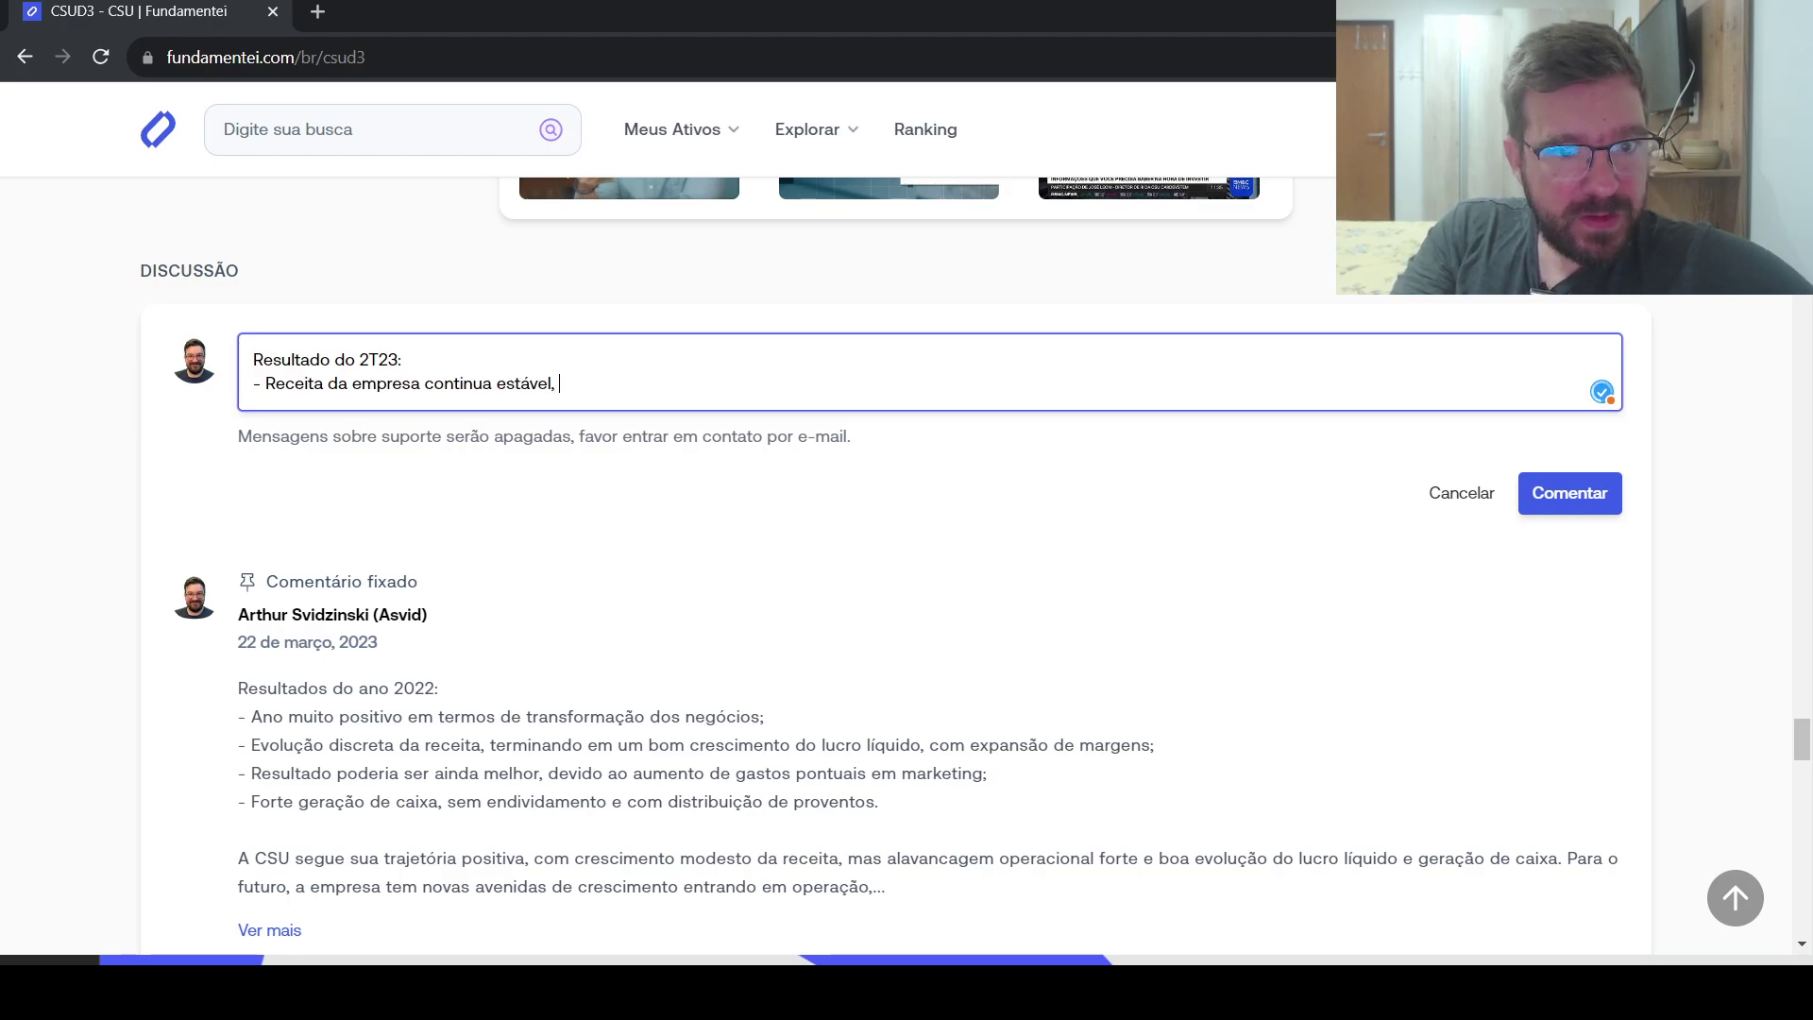
text(l, )
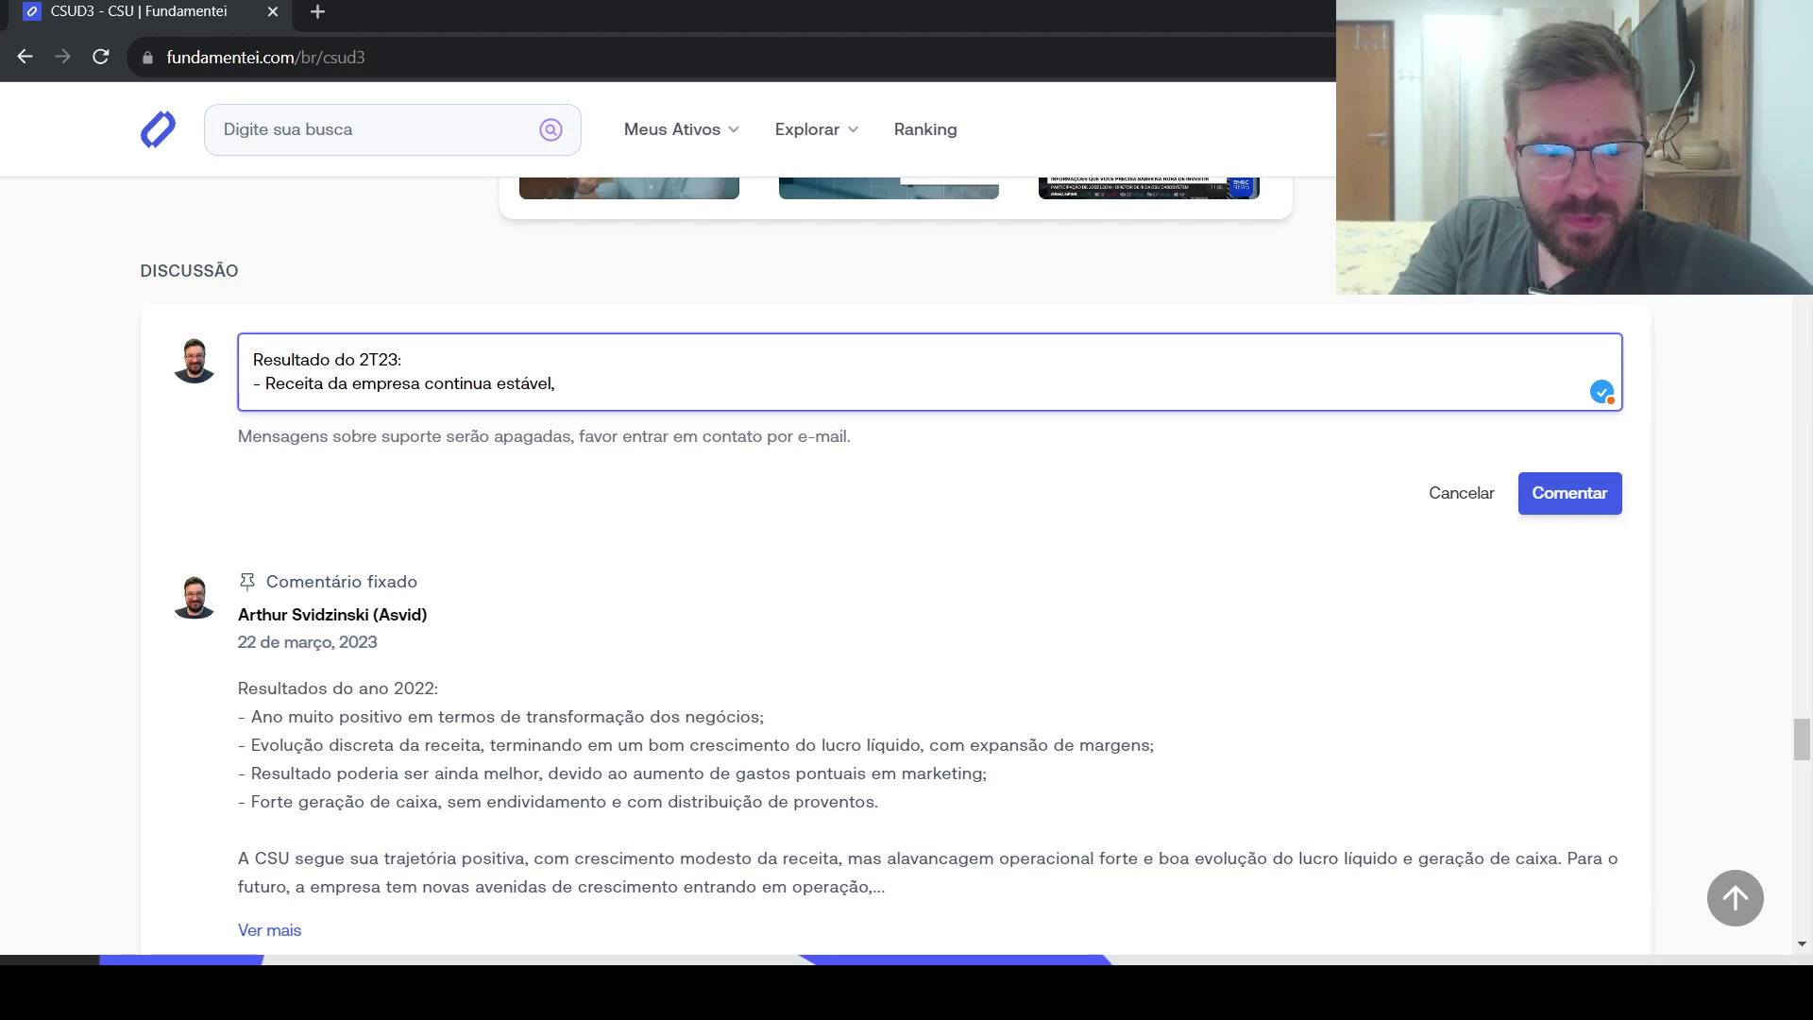
text(devido a)
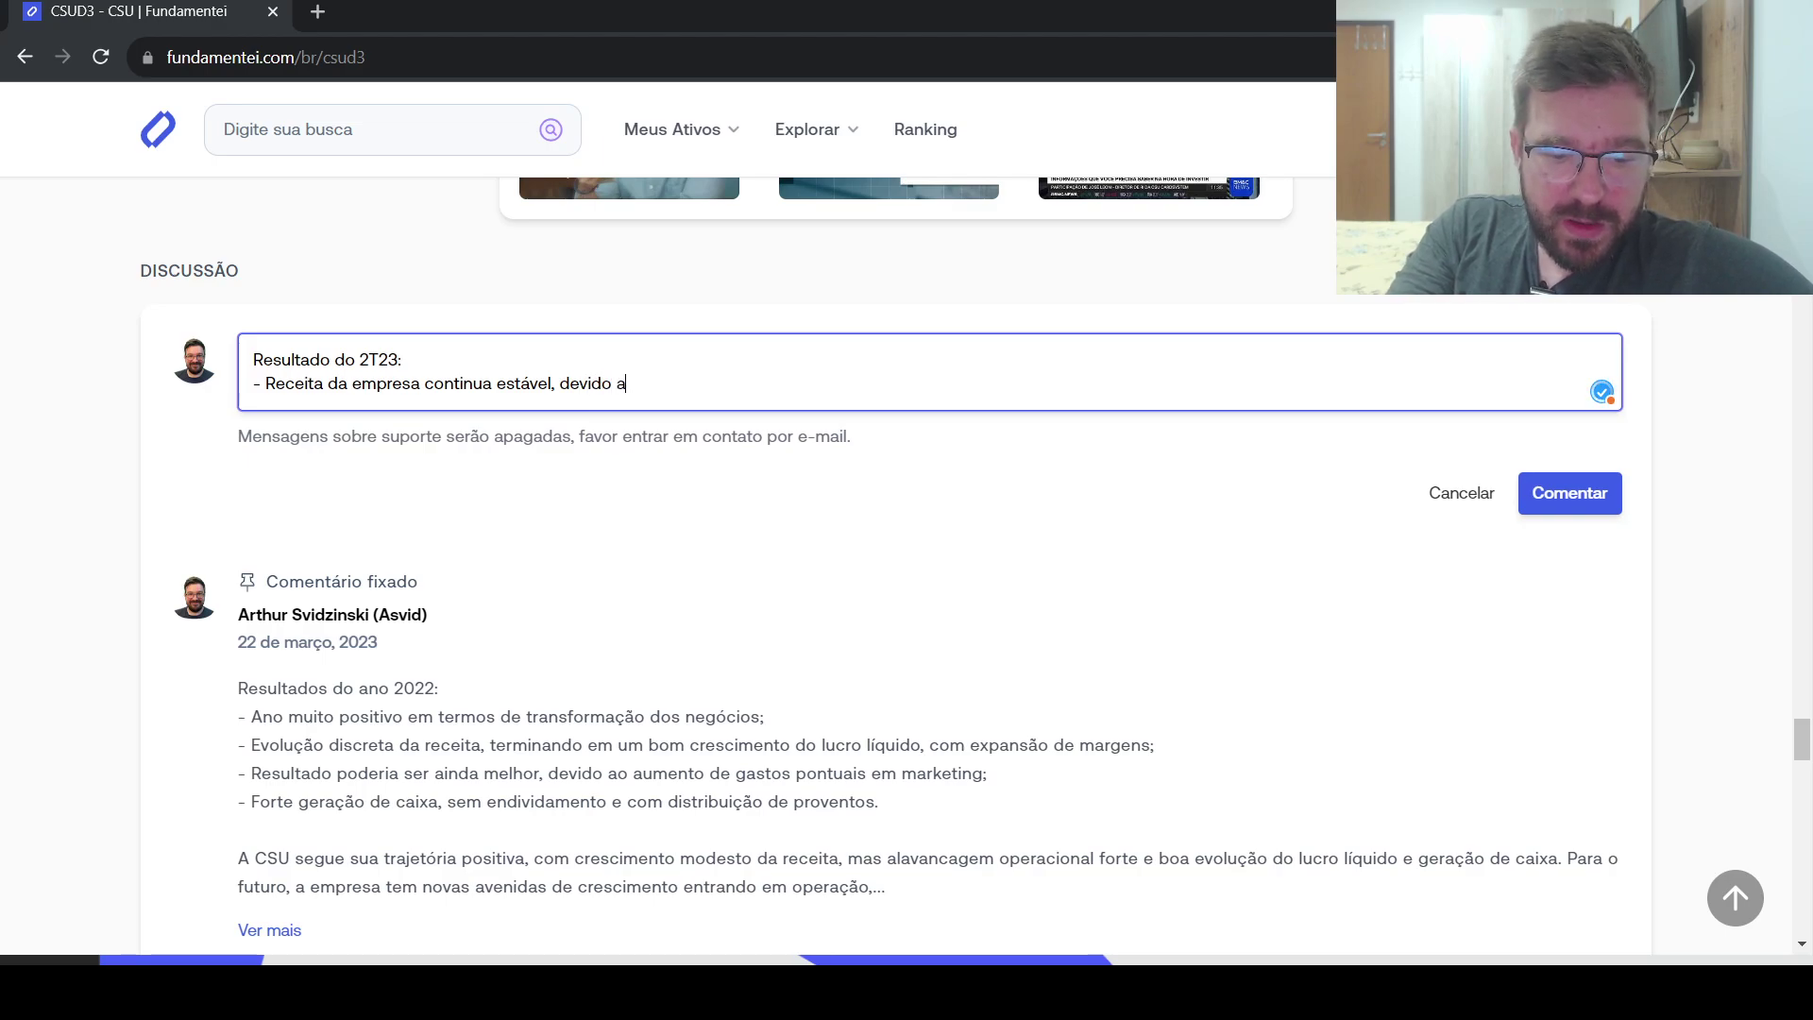
text(o movimento de digit)
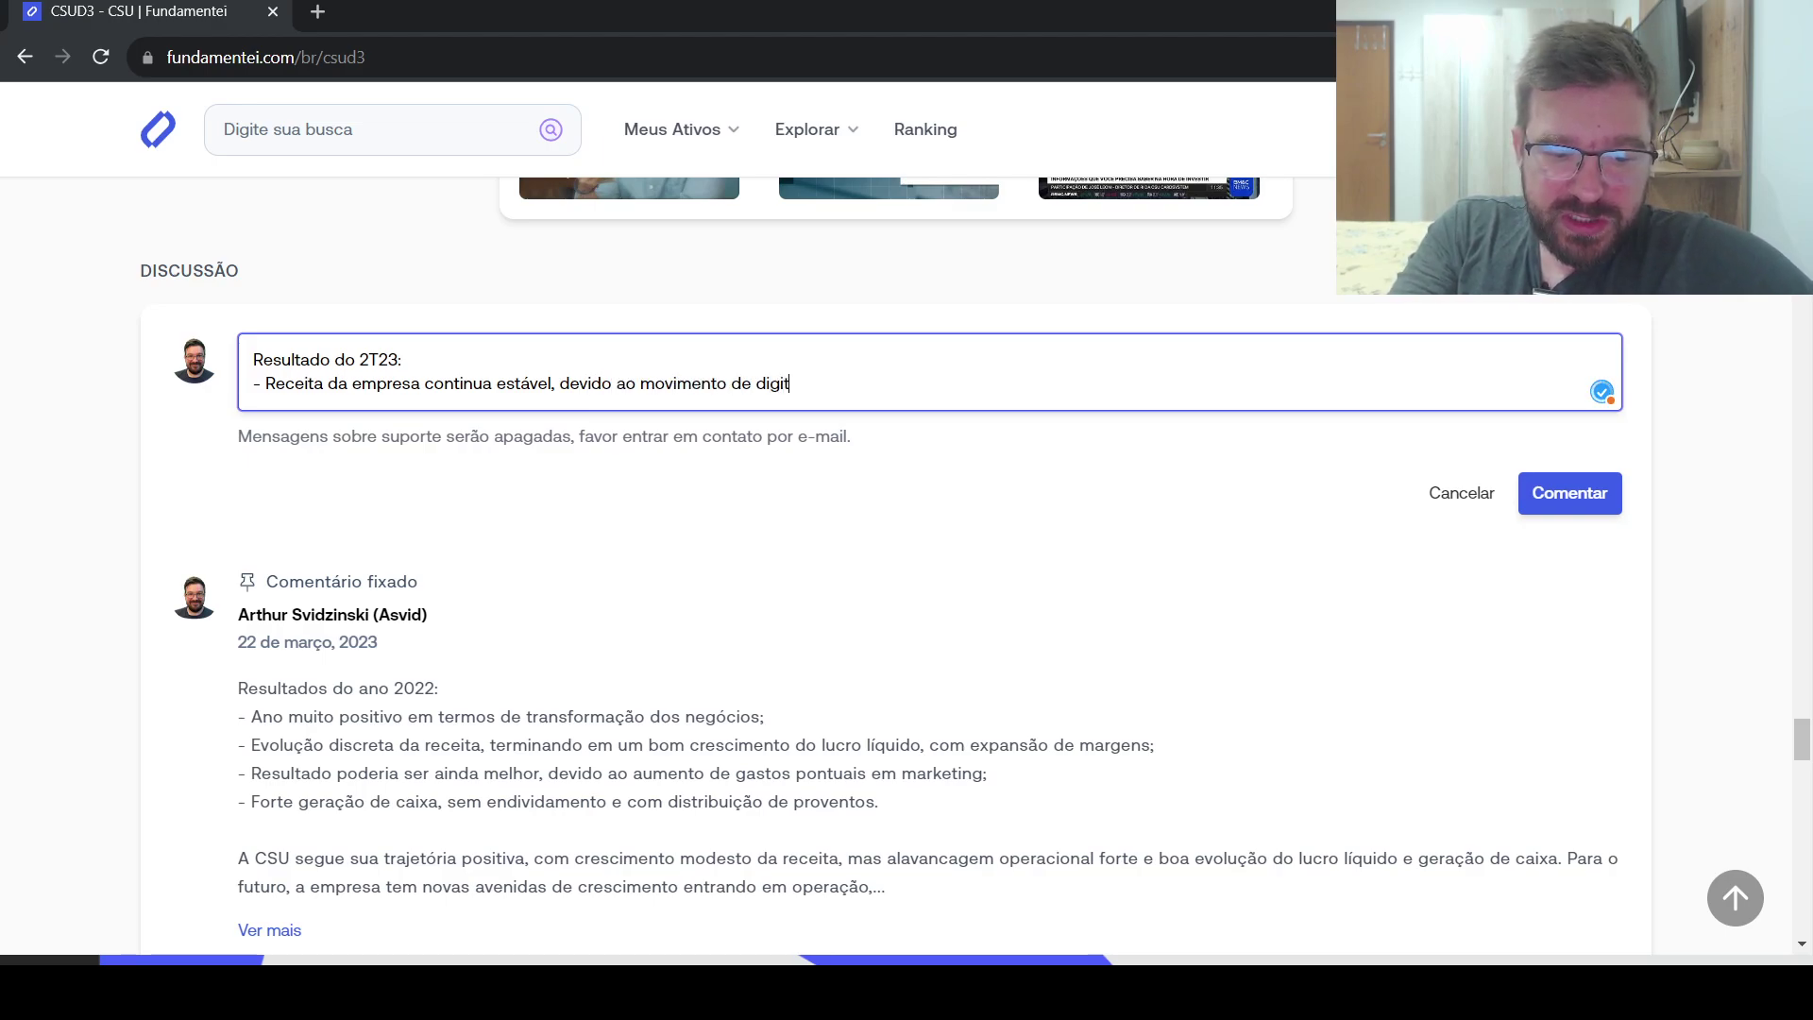
text(aliza)
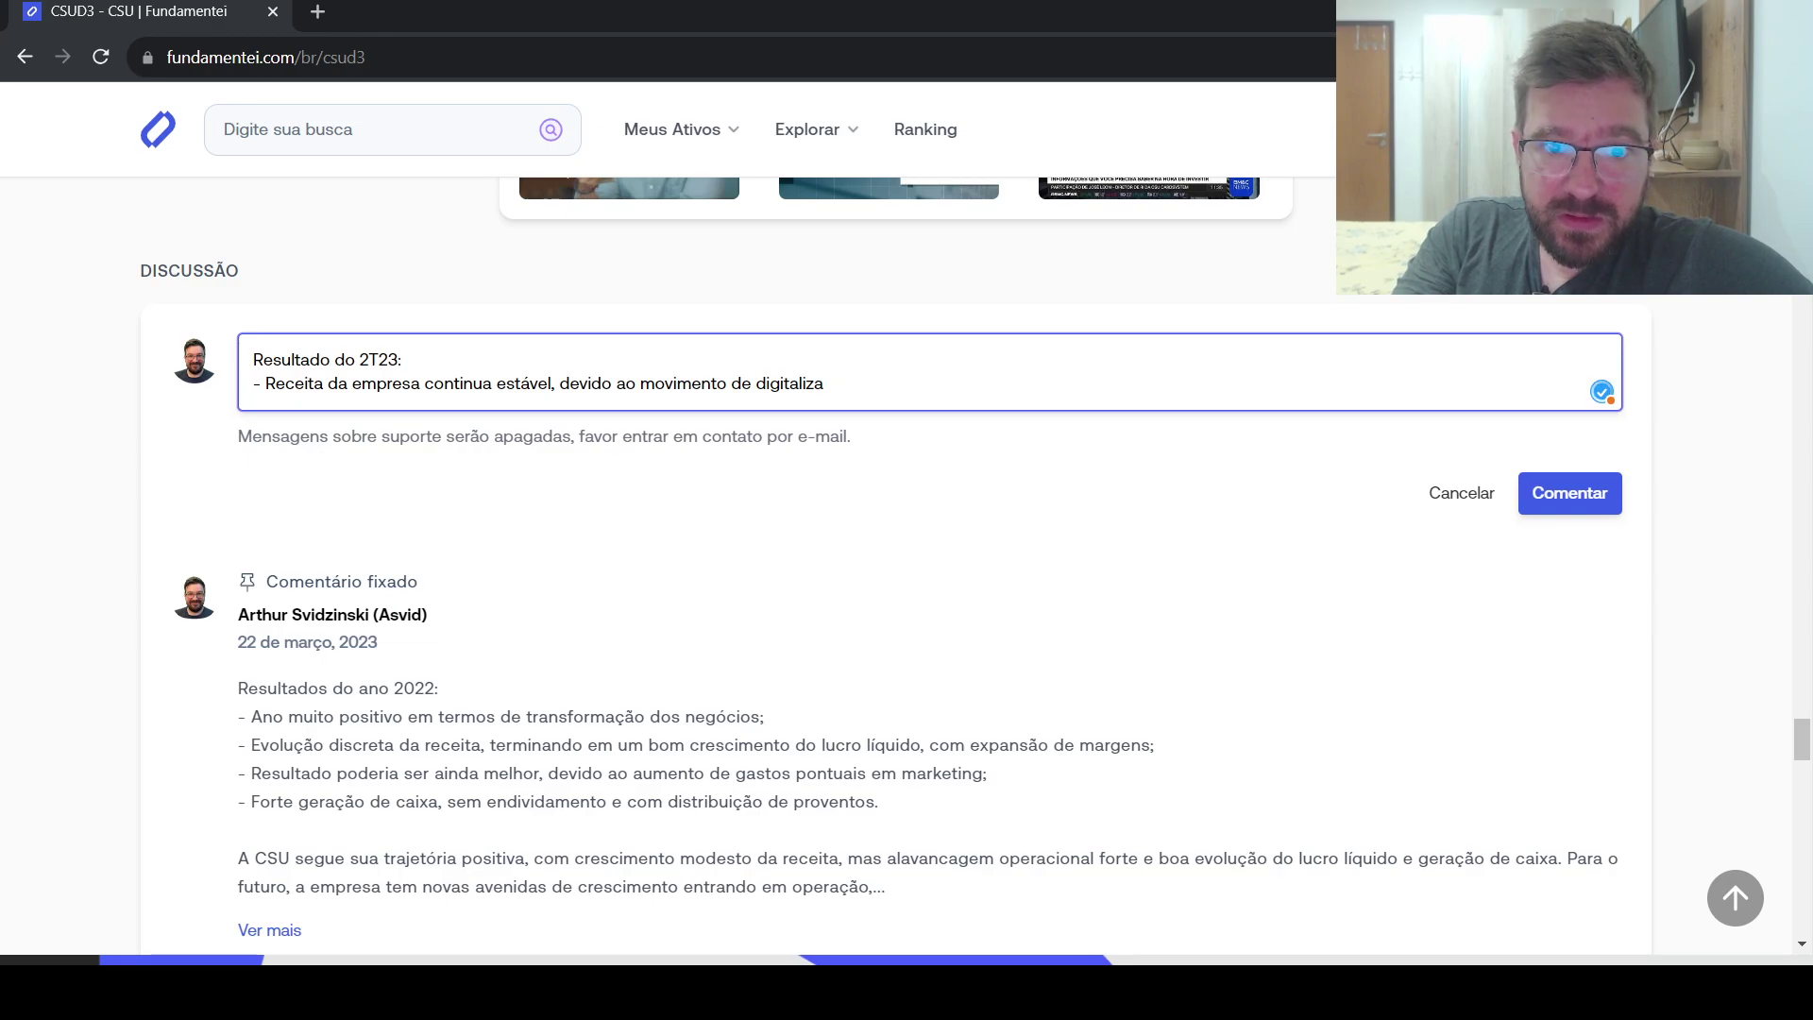
text(ção e g)
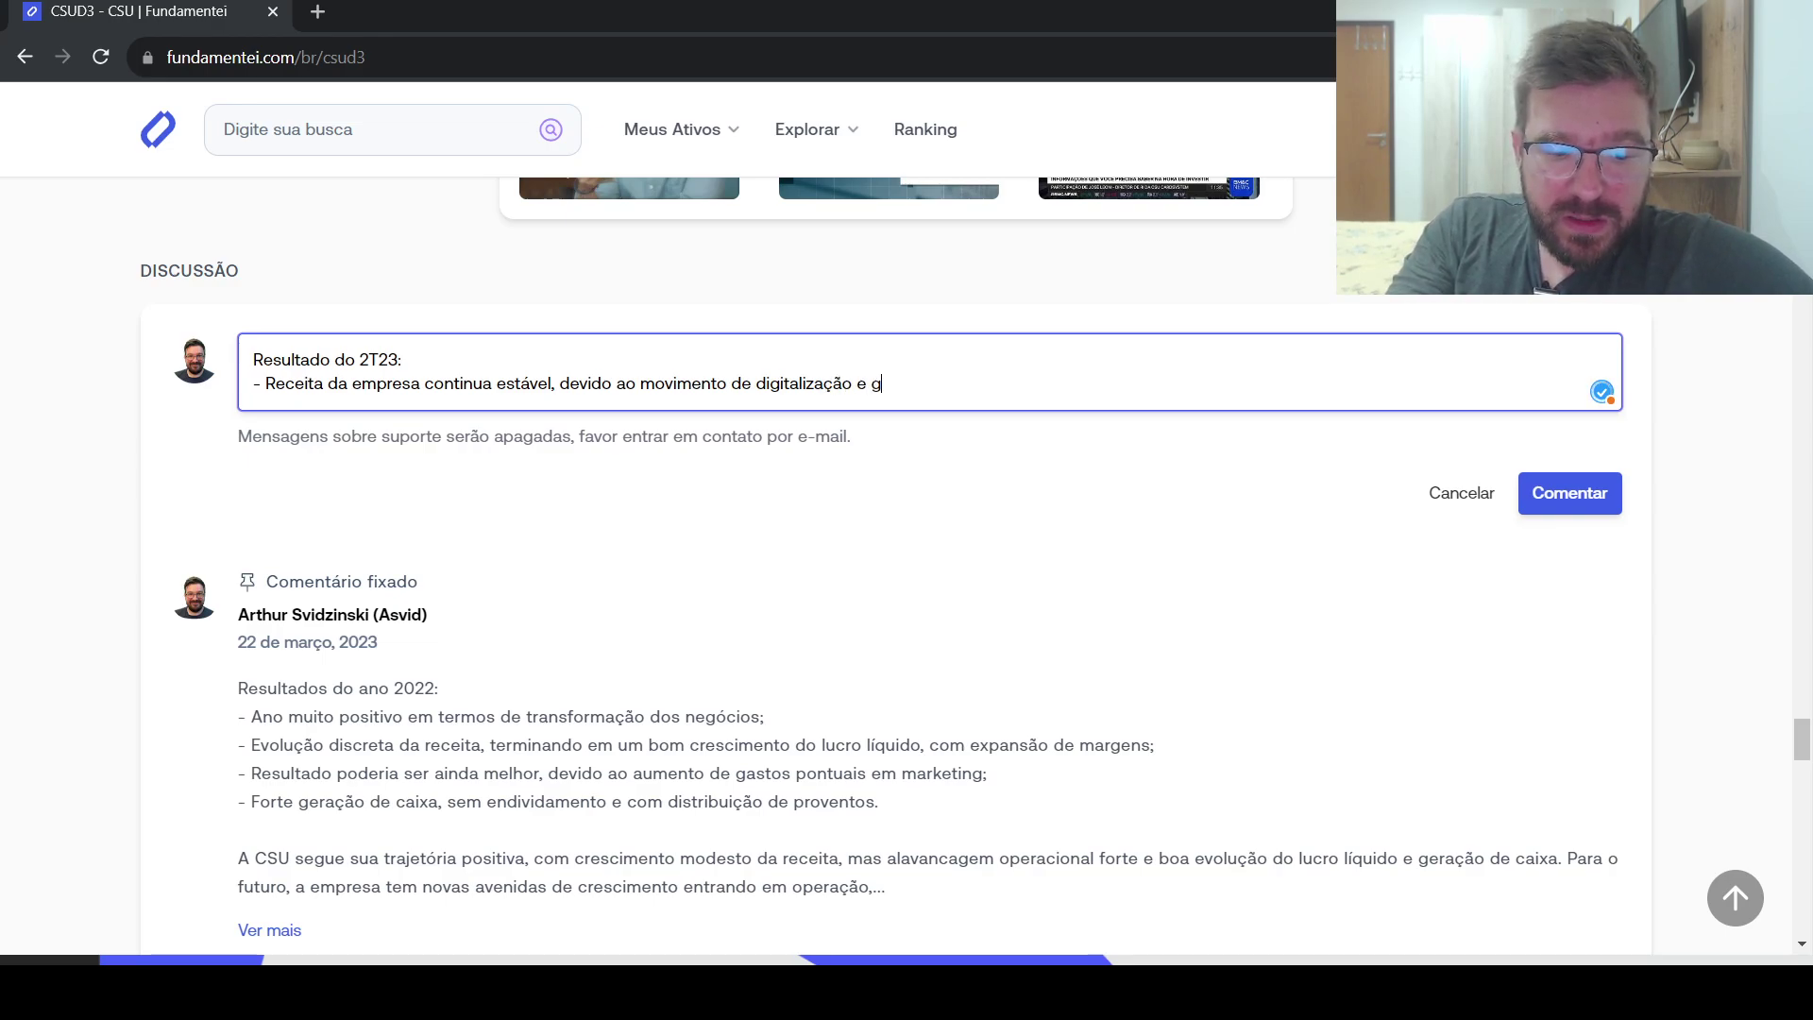
text(anho de efici)
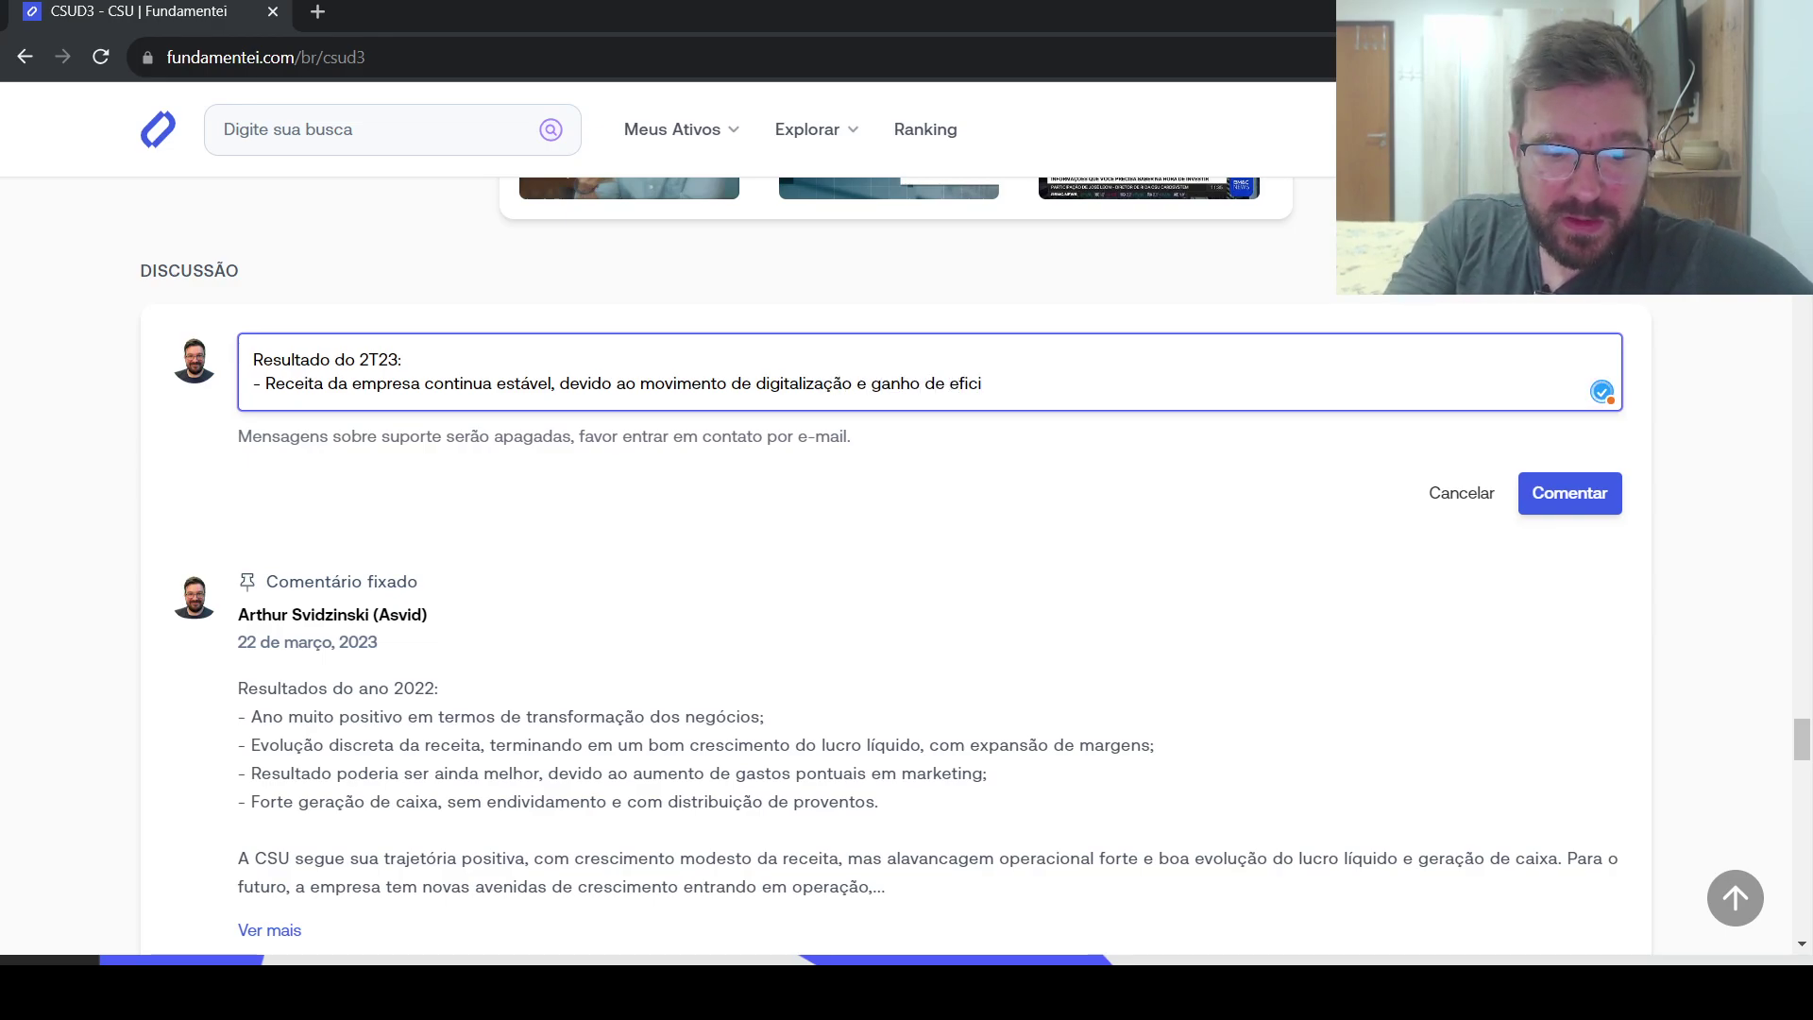
text(ência)
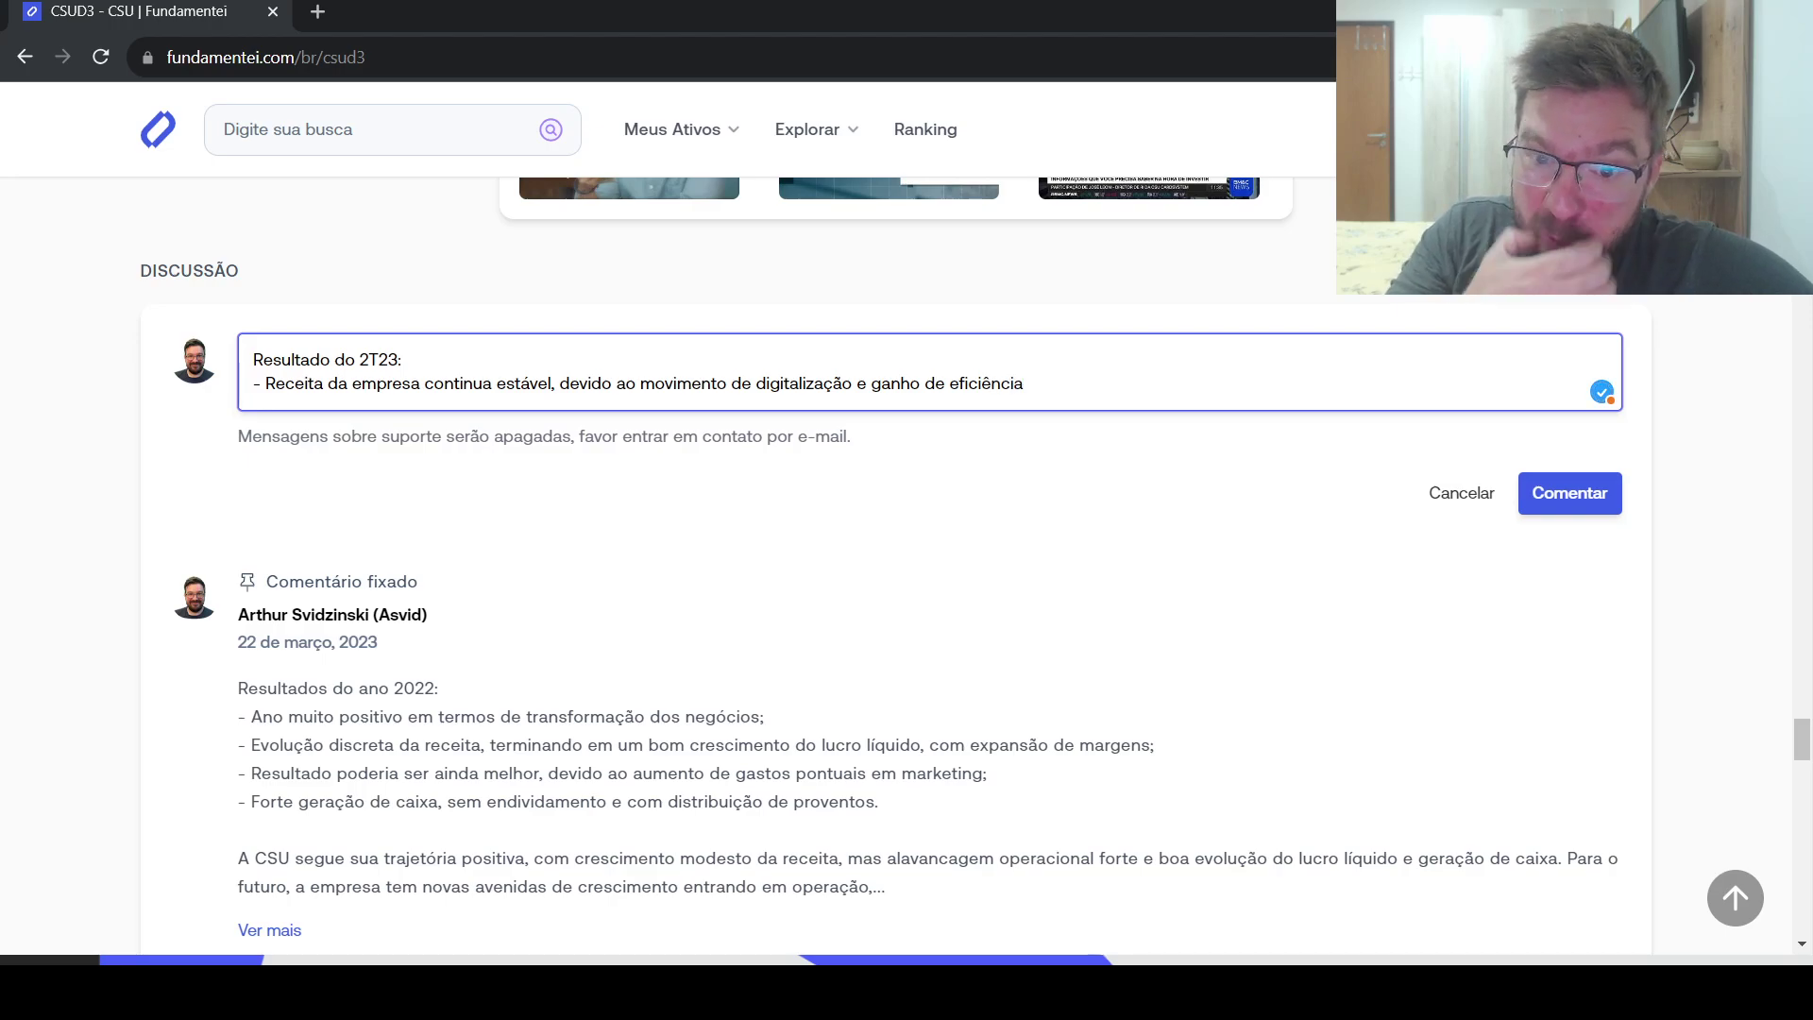
text(;)
Begin a second bullet on a new line: "- Todas as margens da empresa evoluíram, mesmo com pressão da receita e de".
key(shift+Return)
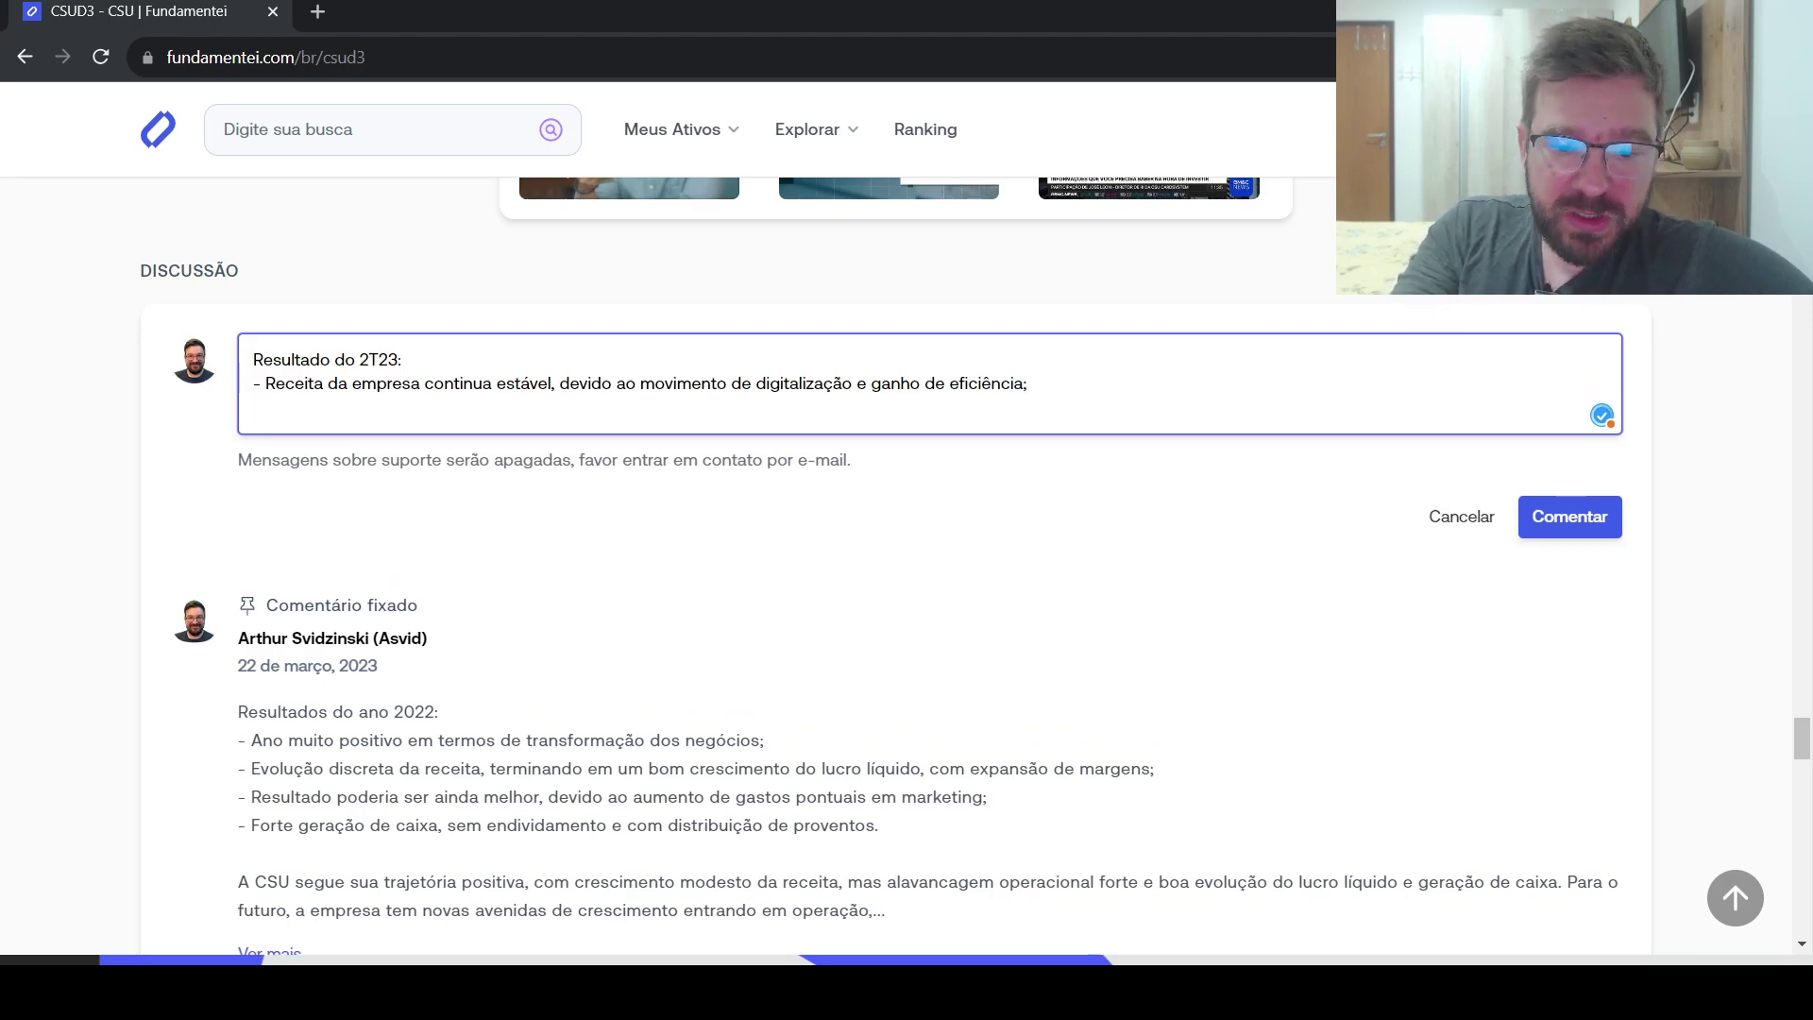
text(- Todas)
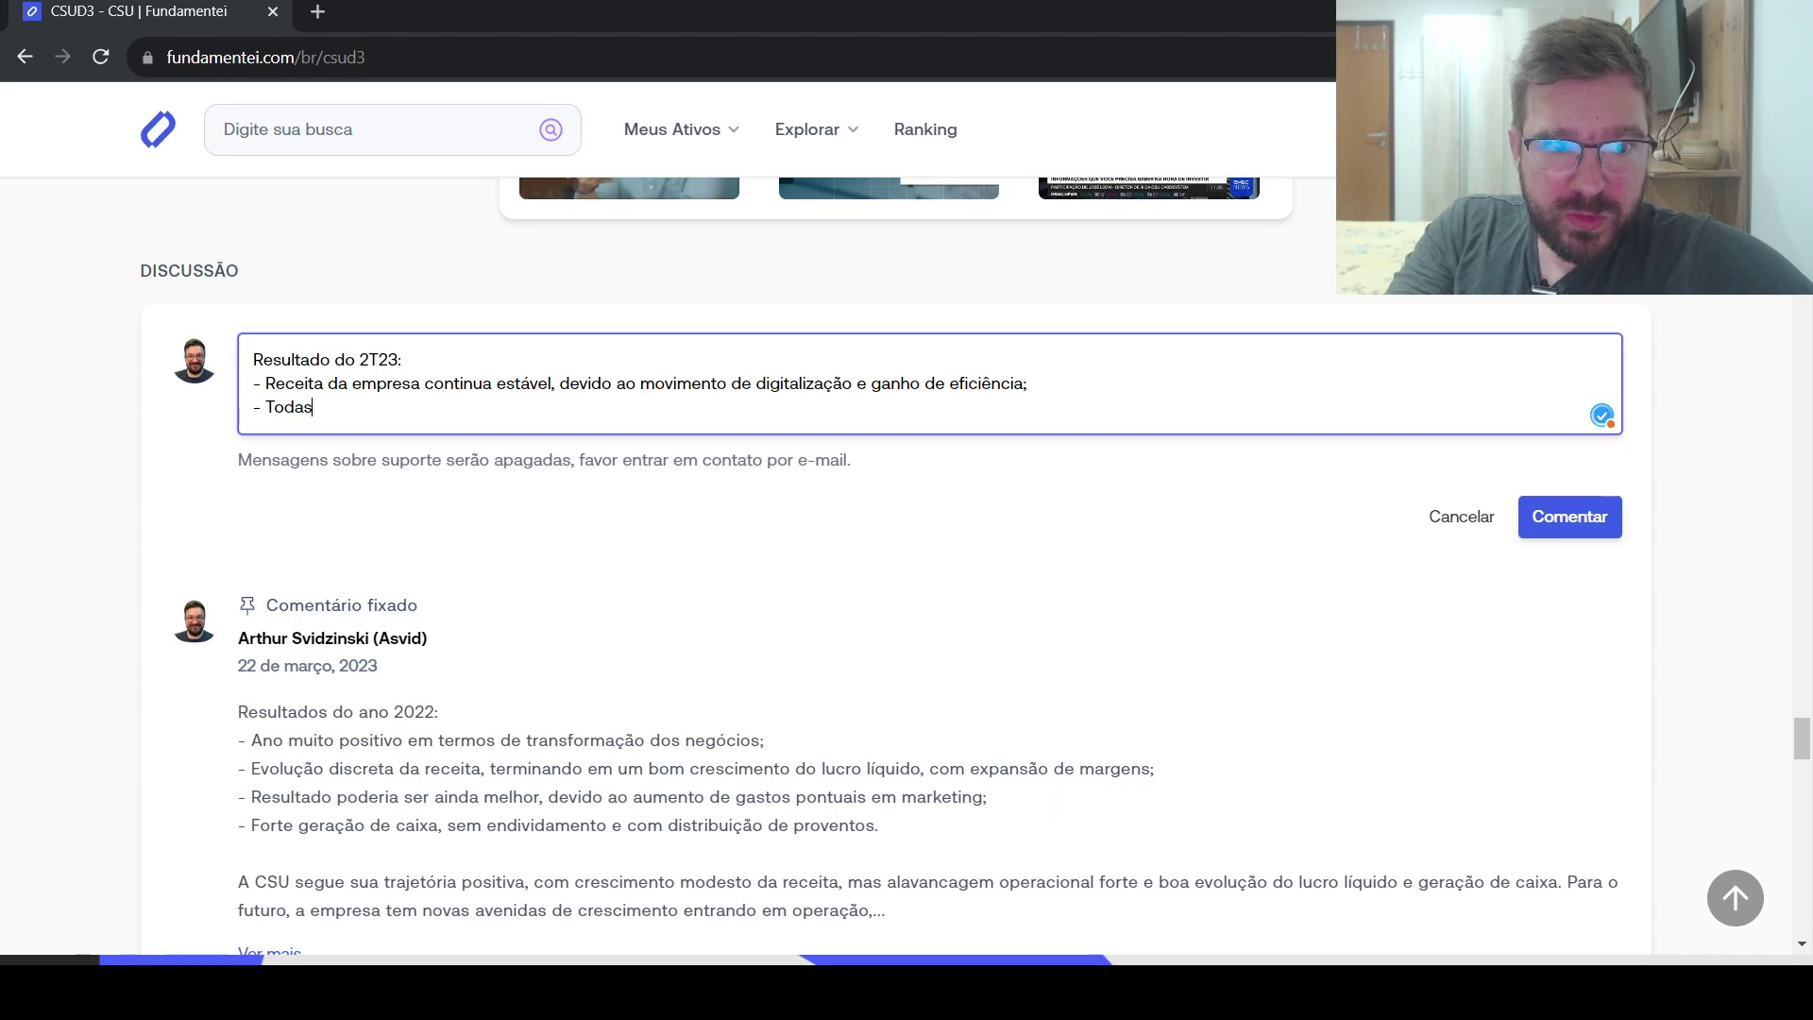
text( as margens da empre)
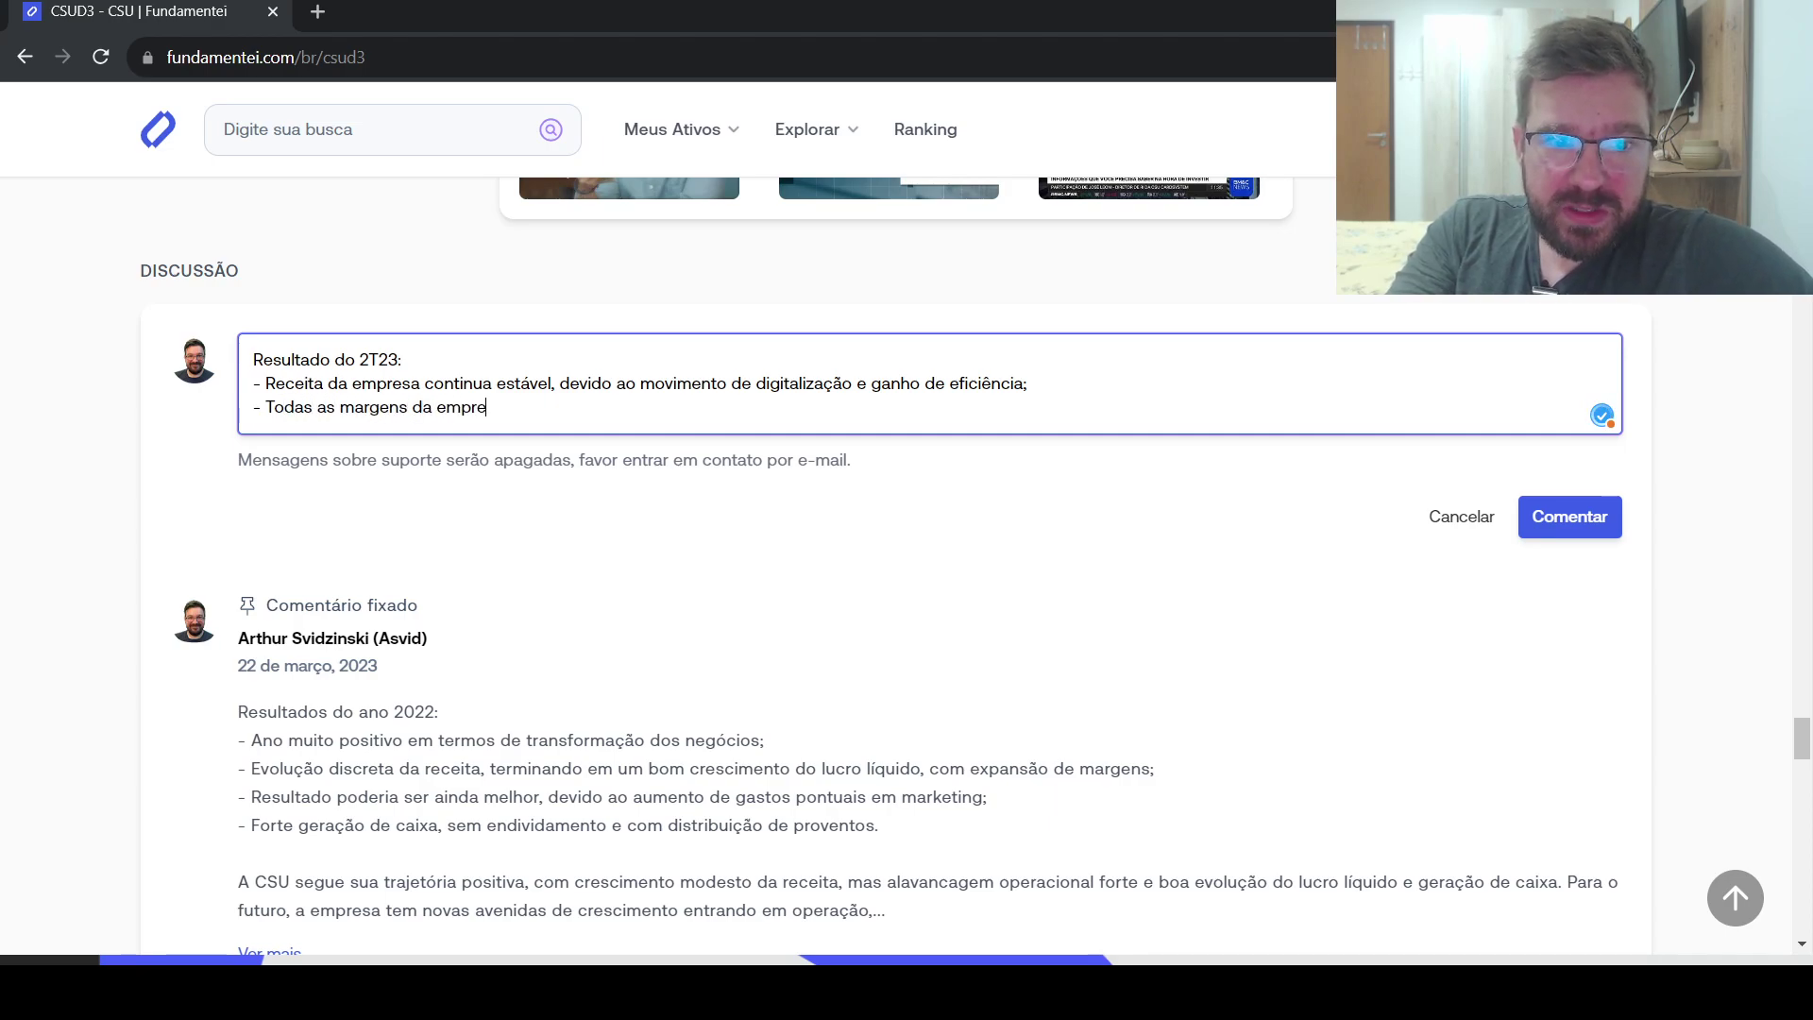
text(sa evolu[iram)
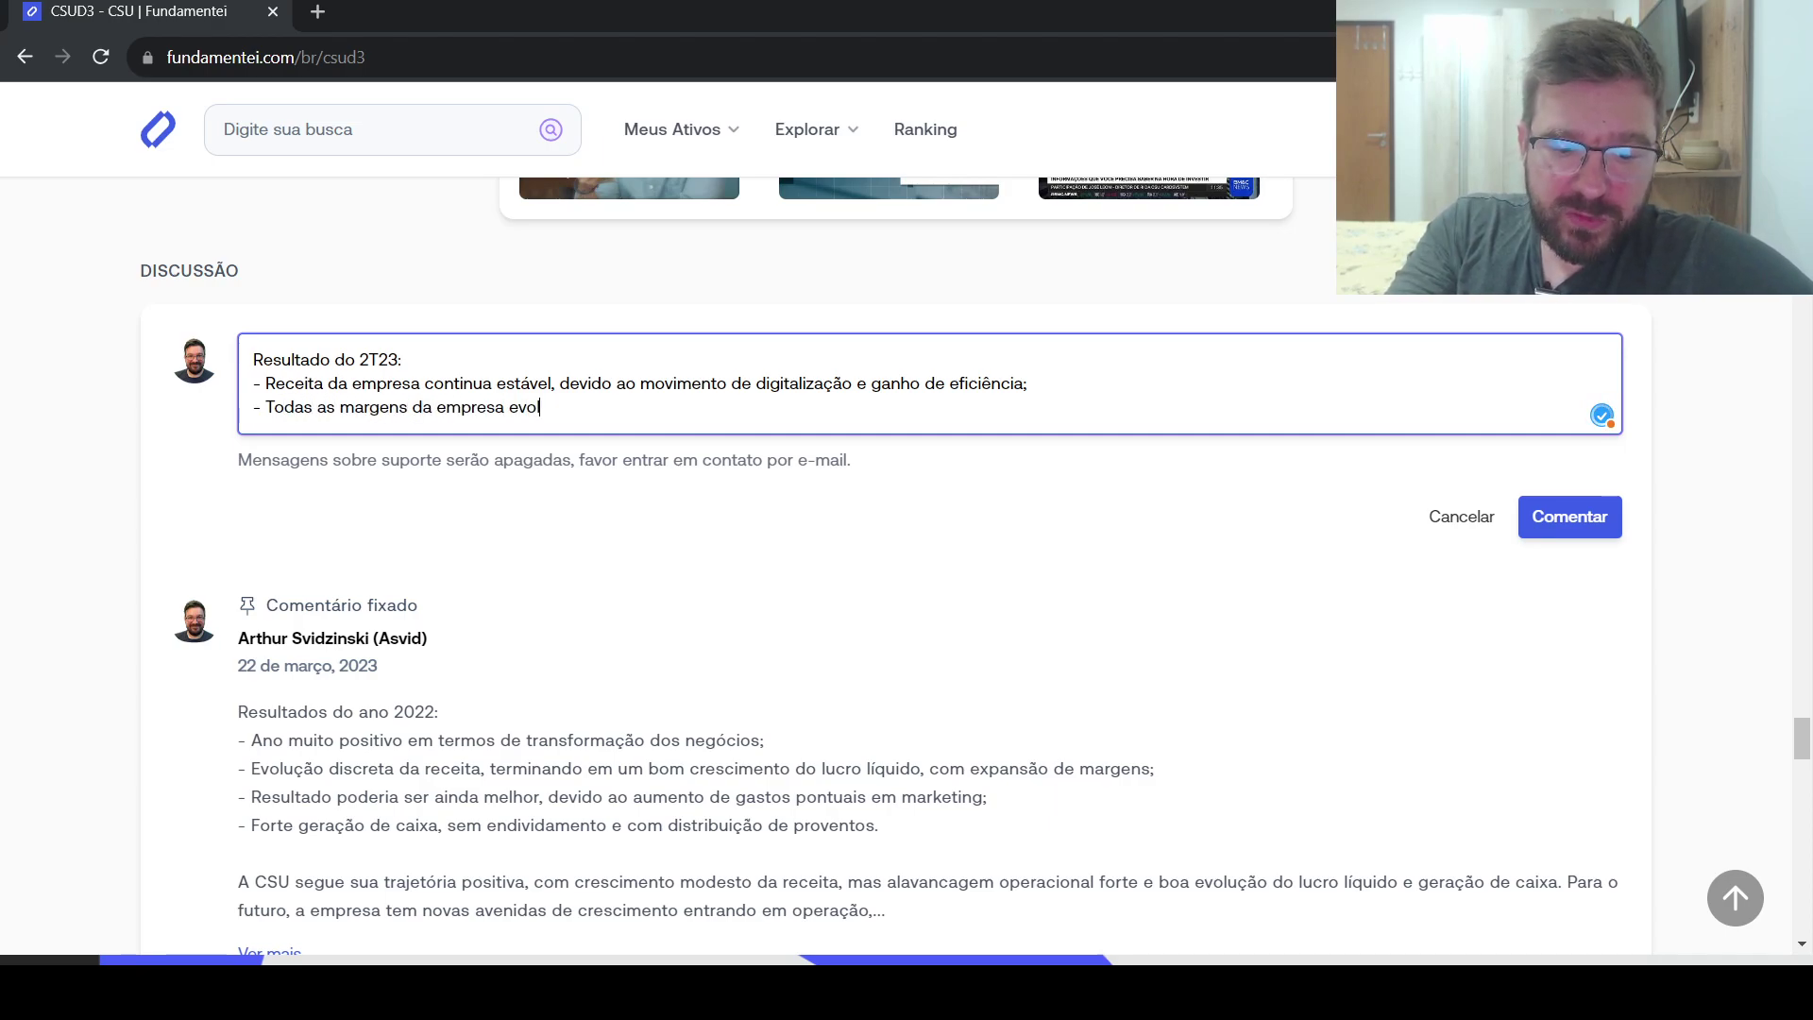
key(BackSpace)
key(BackSpace)
key(BackSpace)
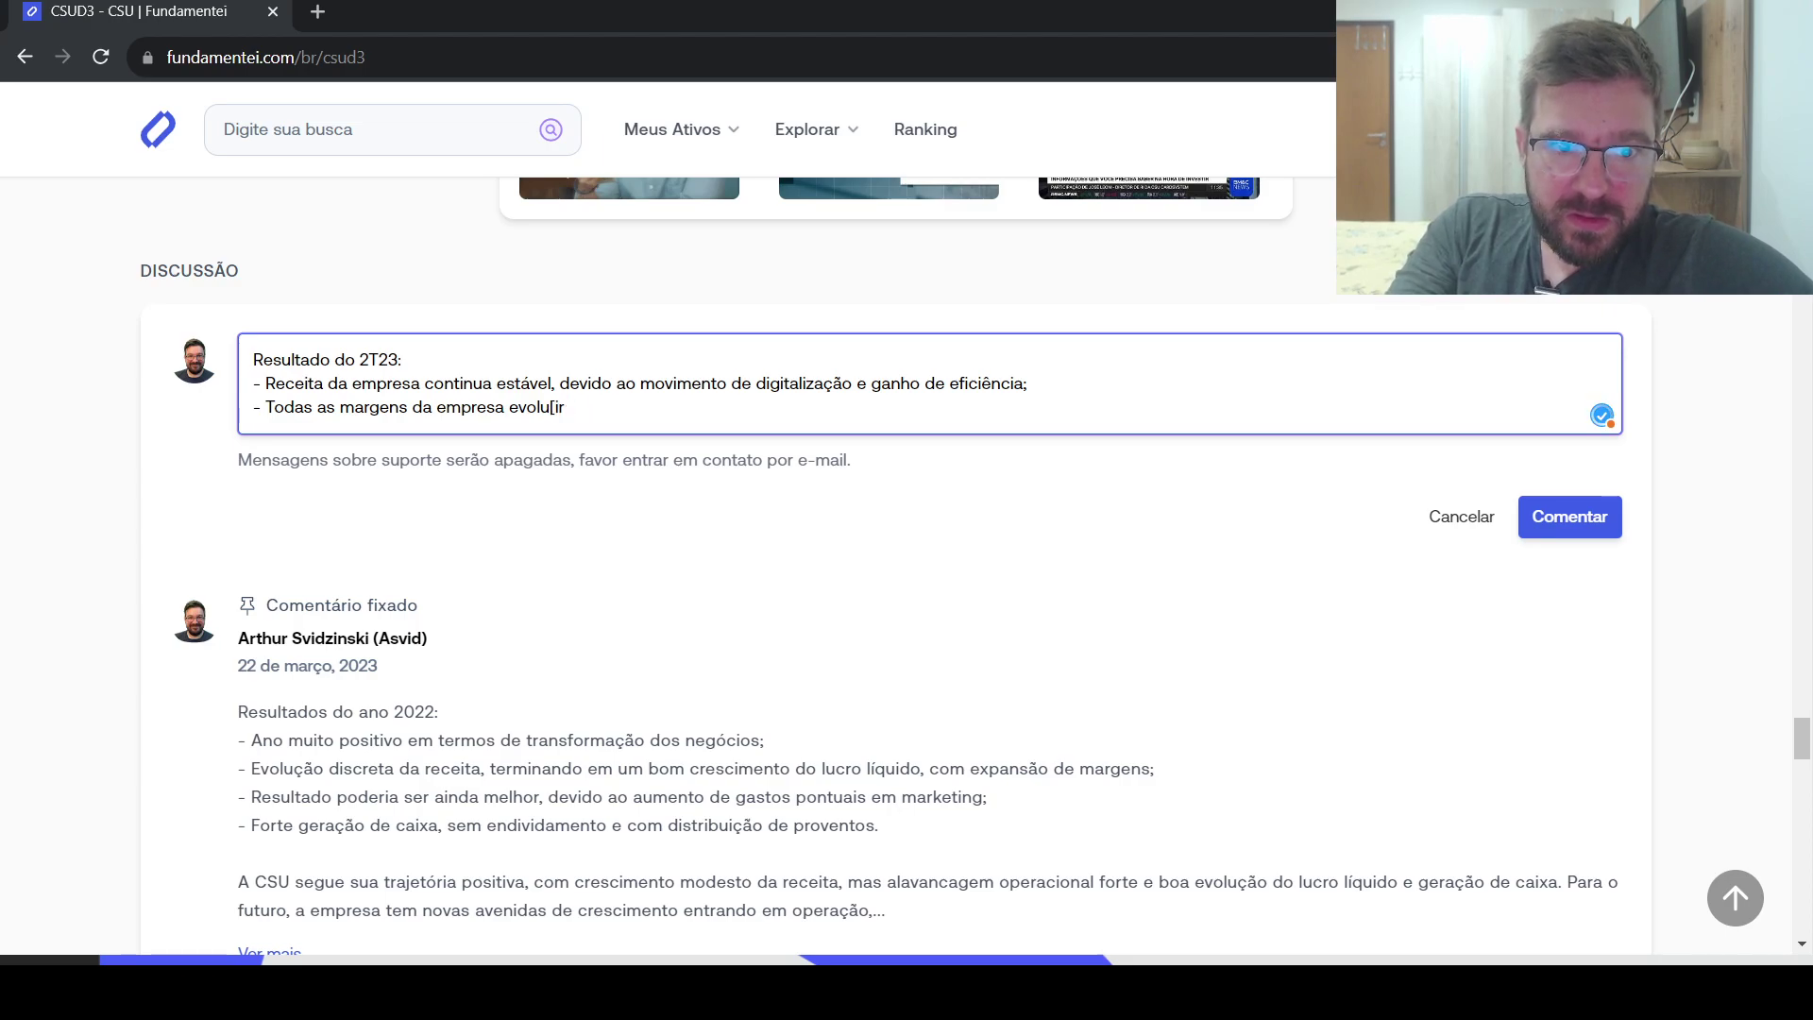
key(BackSpace)
text(r)
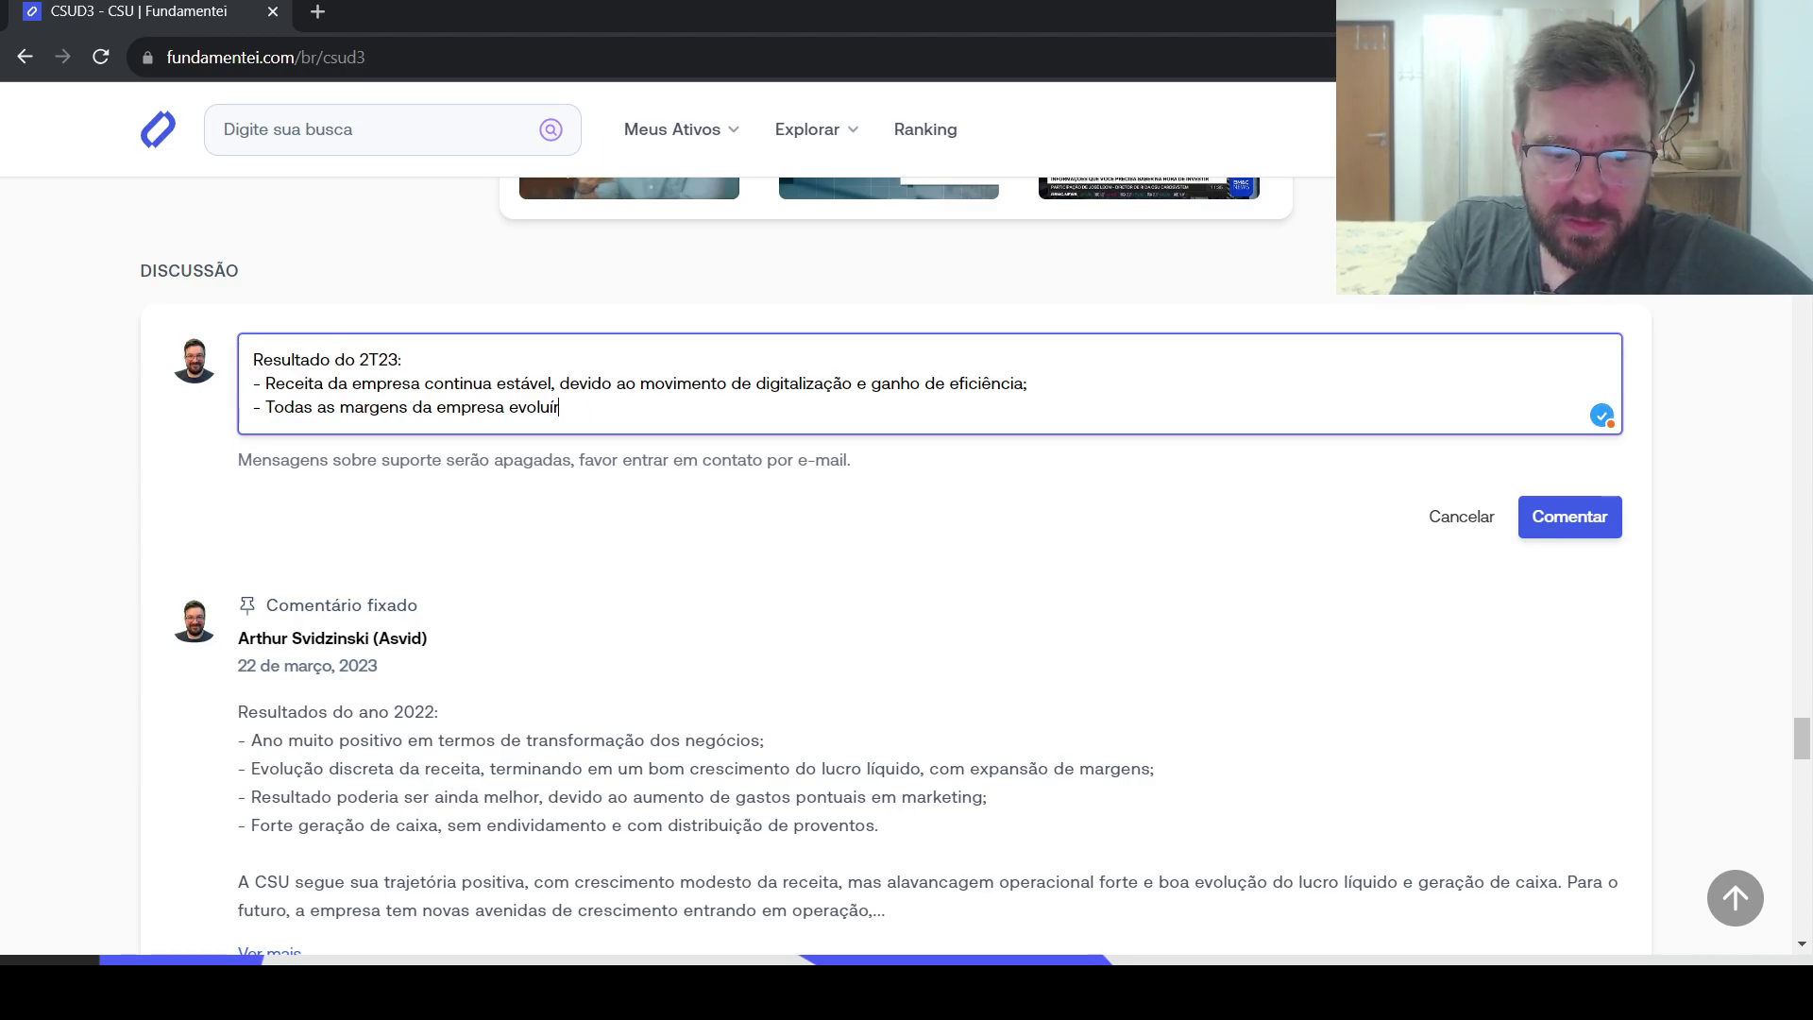
text(am, mesmo com pre)
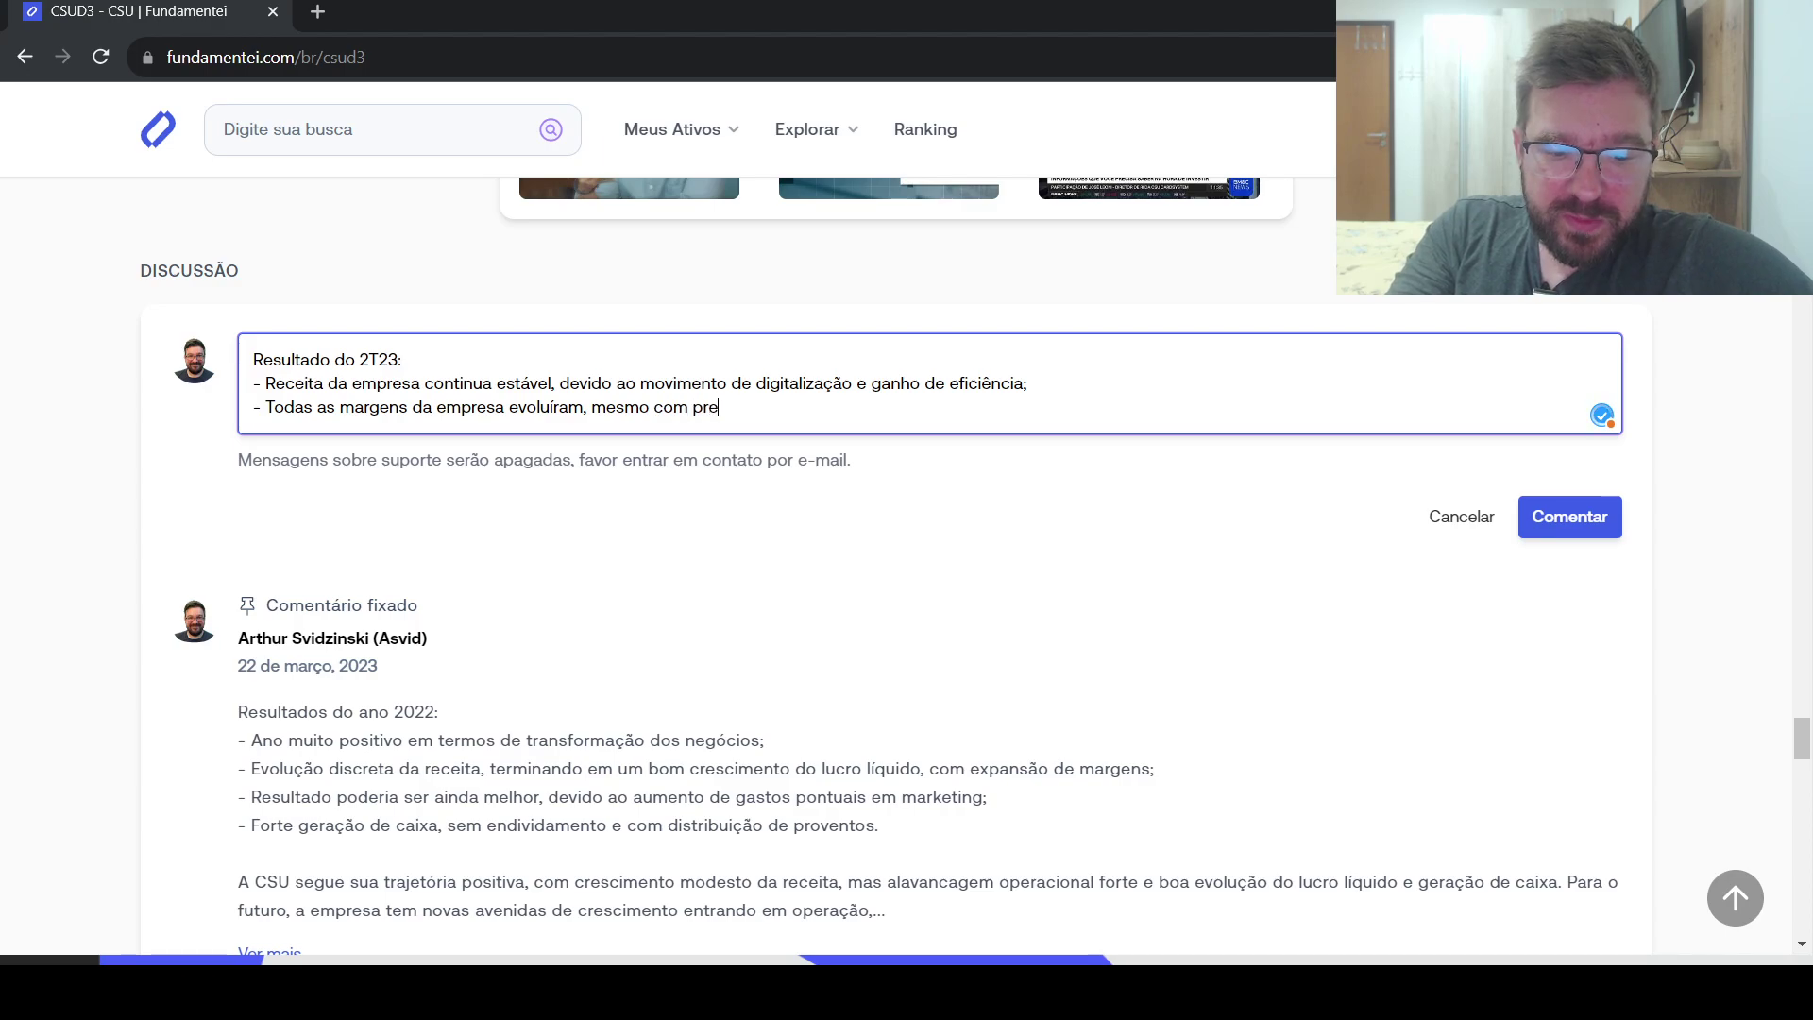
text(ssão da recei)
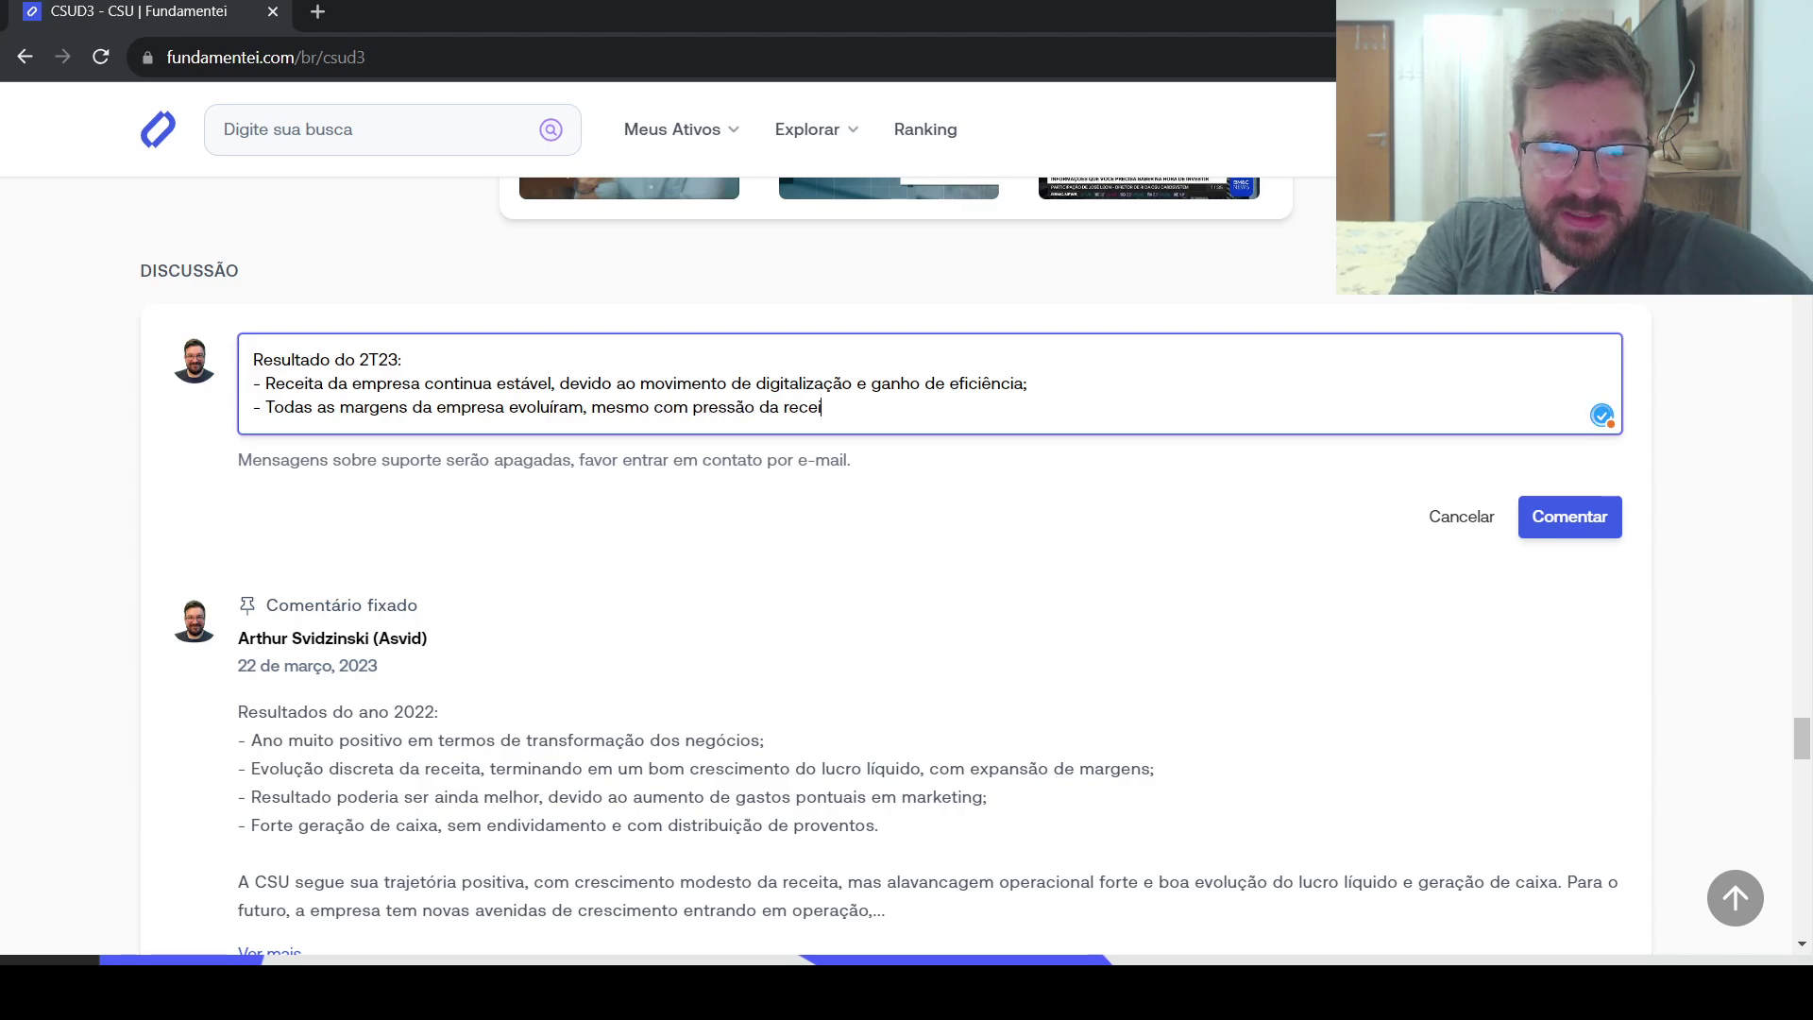
text(ta e de)
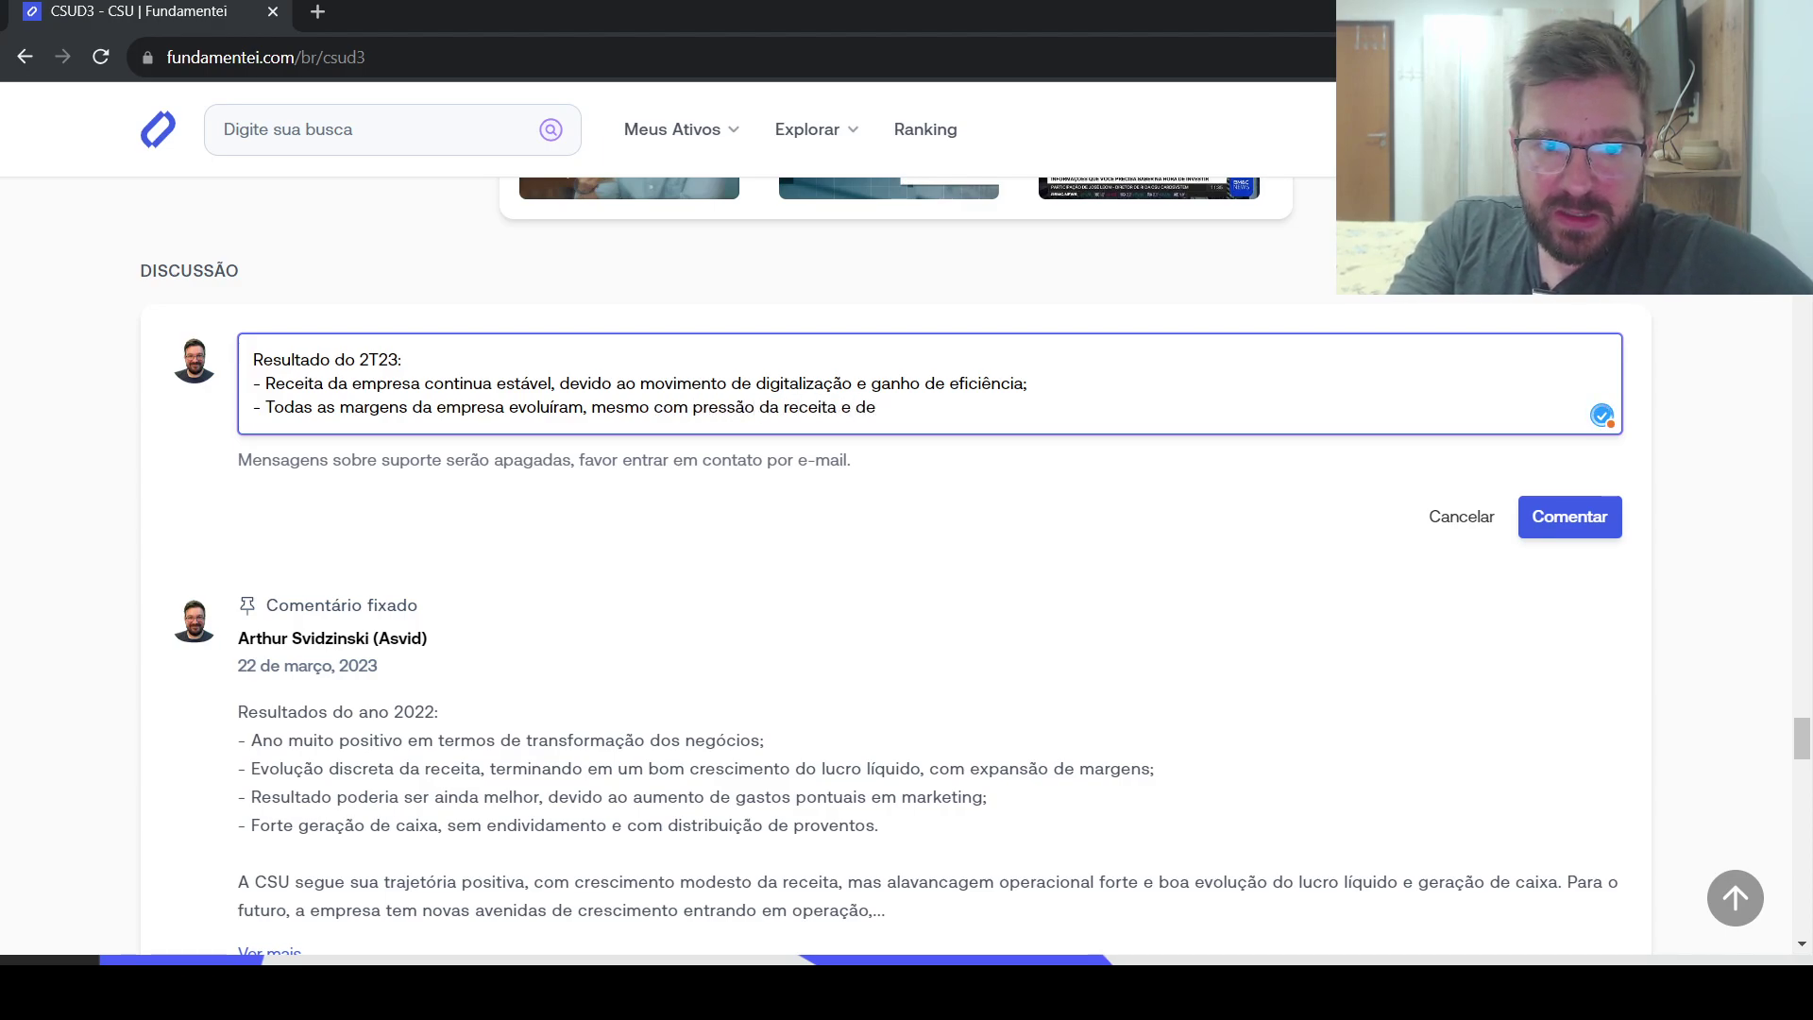
Finish the second bullet of the comment with the words "custos não-recorrentes;".
text( custos extra)
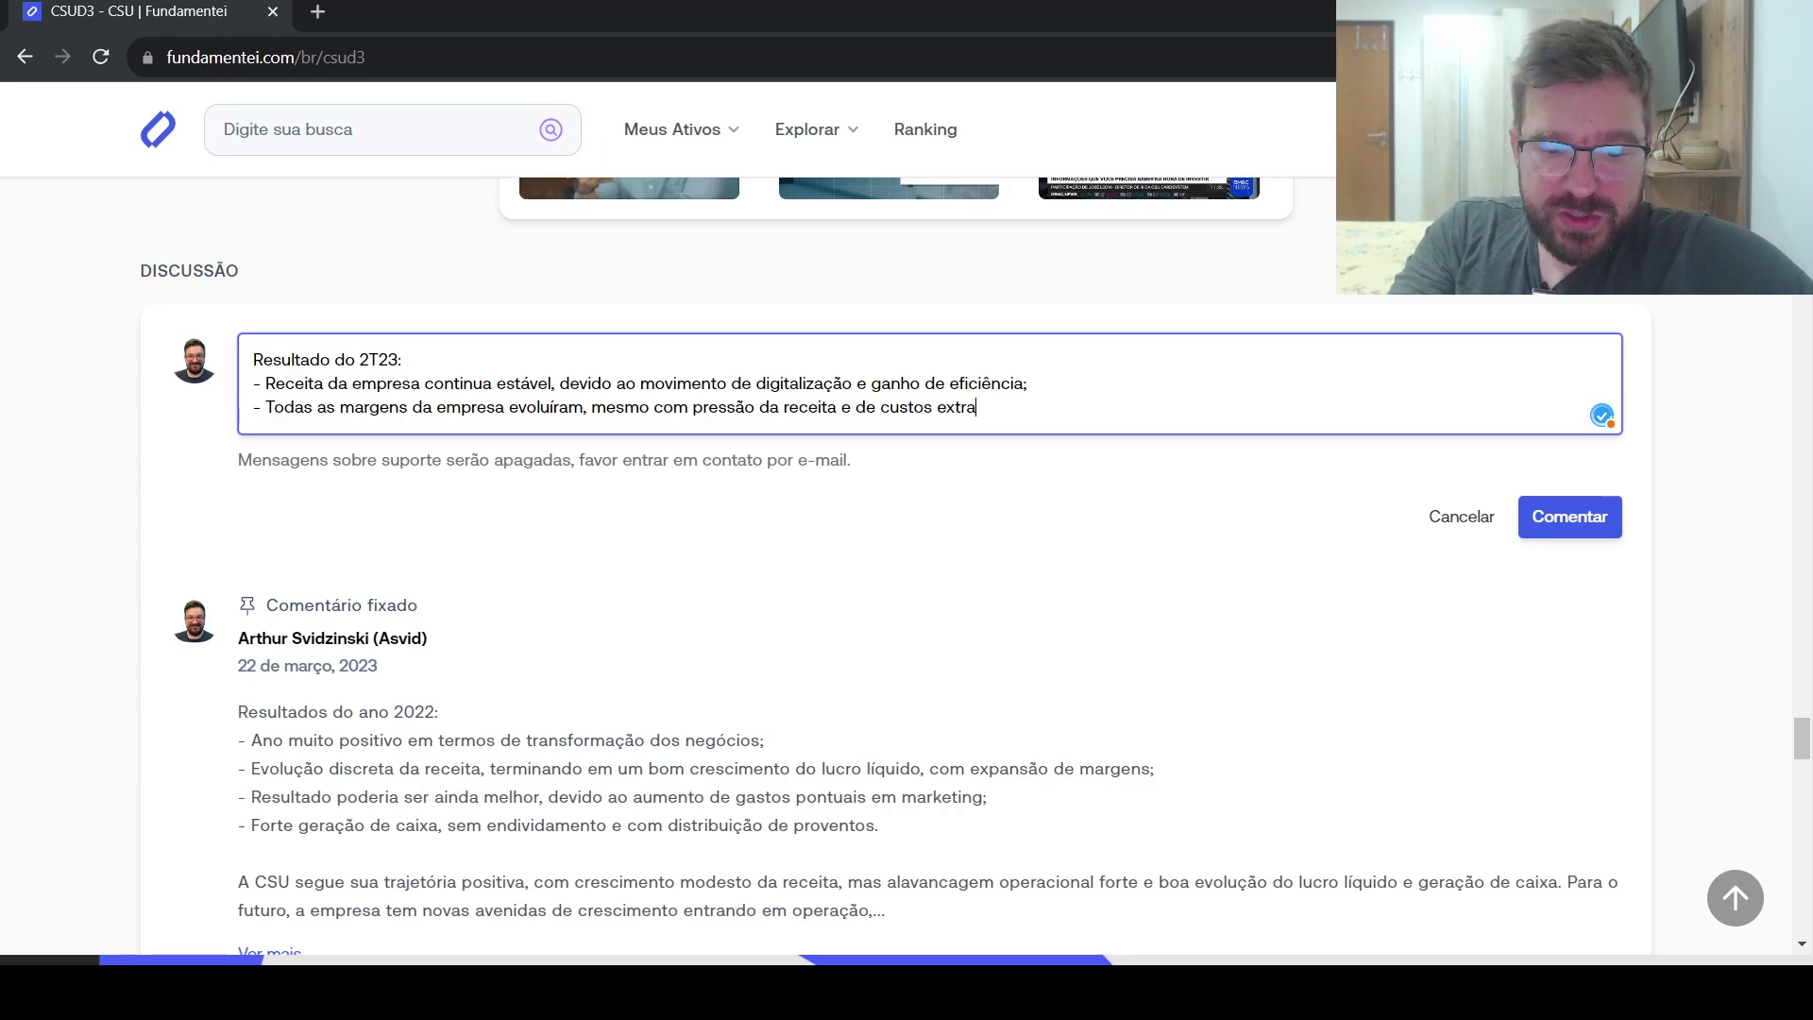
text(ordi)
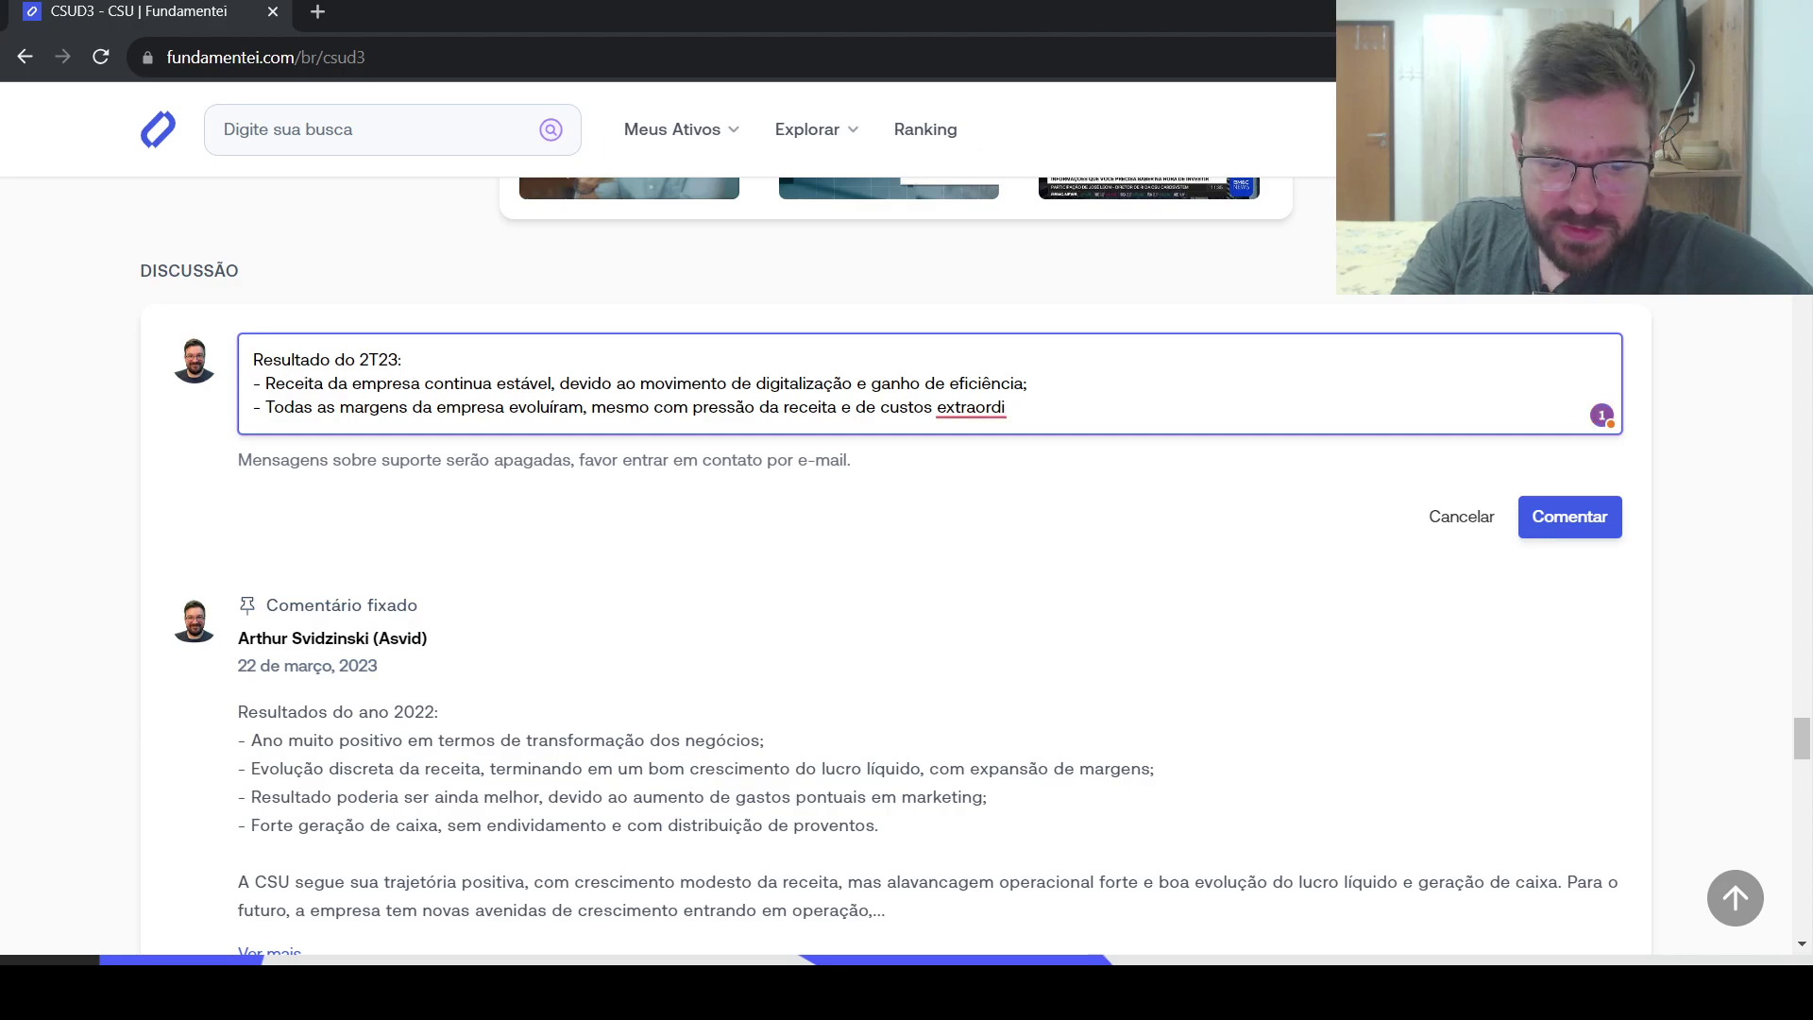
key(BackSpace)
key(BackSpace)
key(BackSpace)
key(BackSpace)
key(BackSpace)
key(BackSpace)
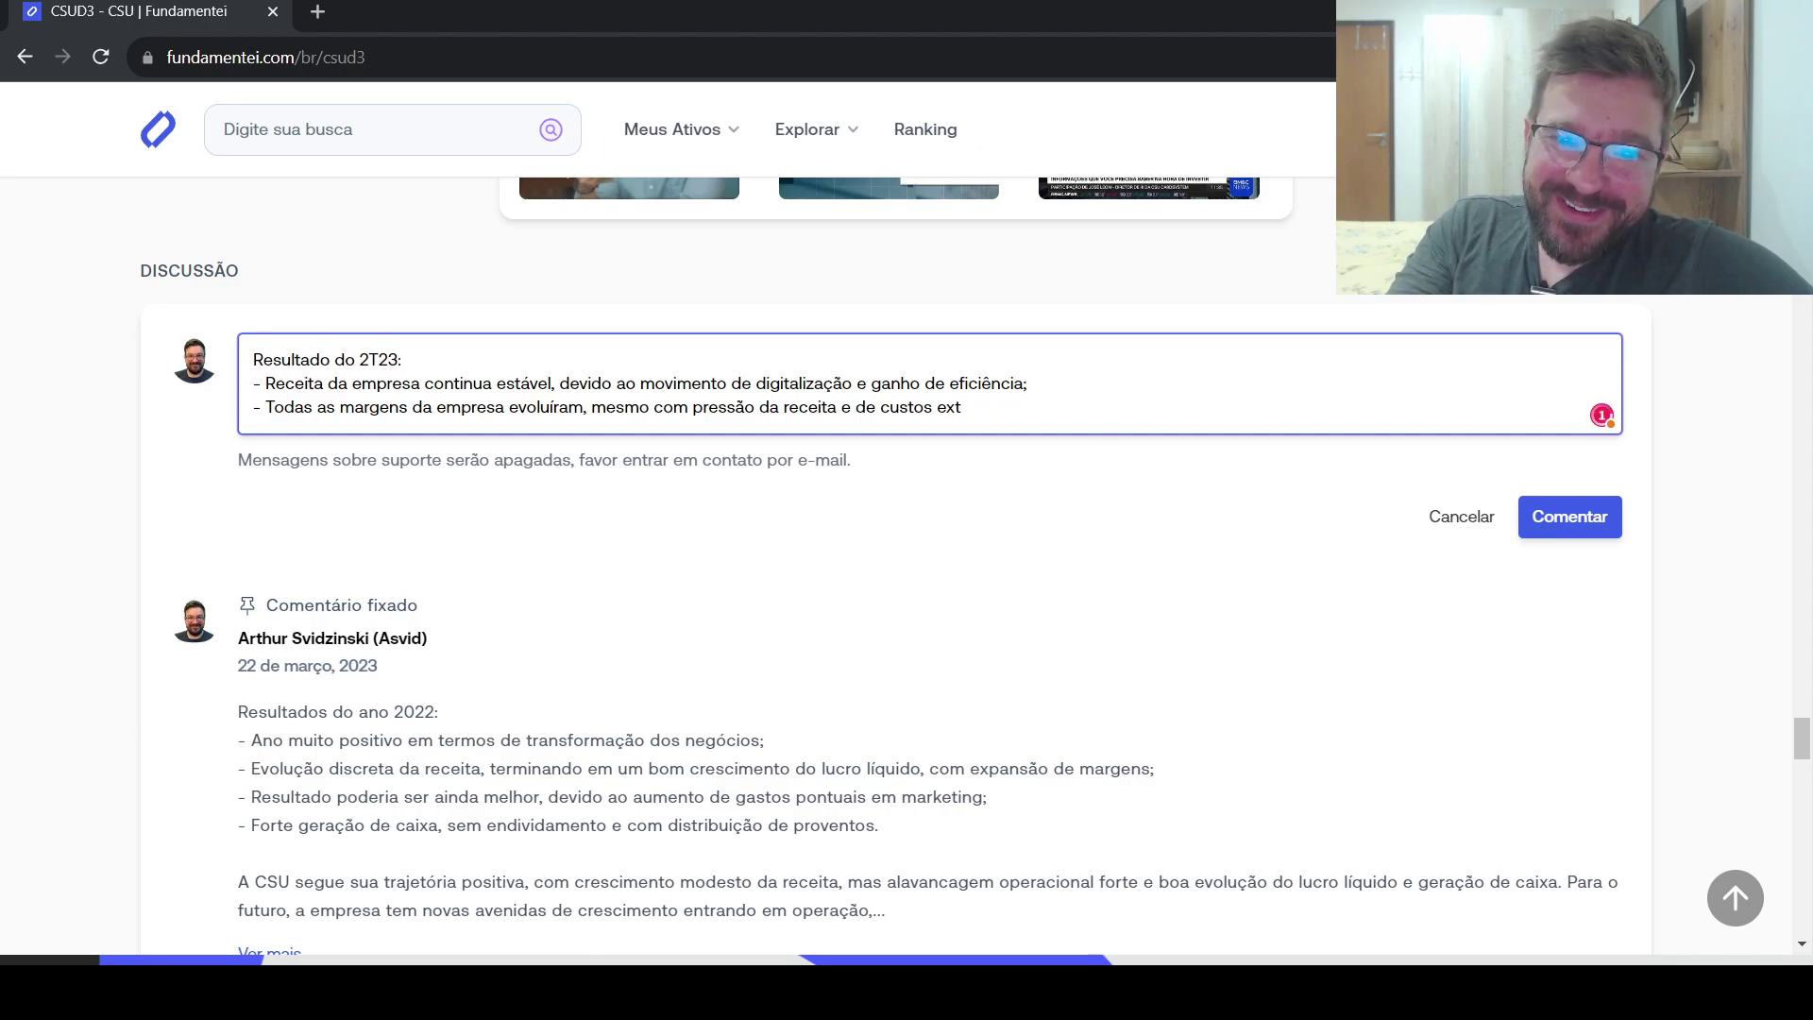
text(n)
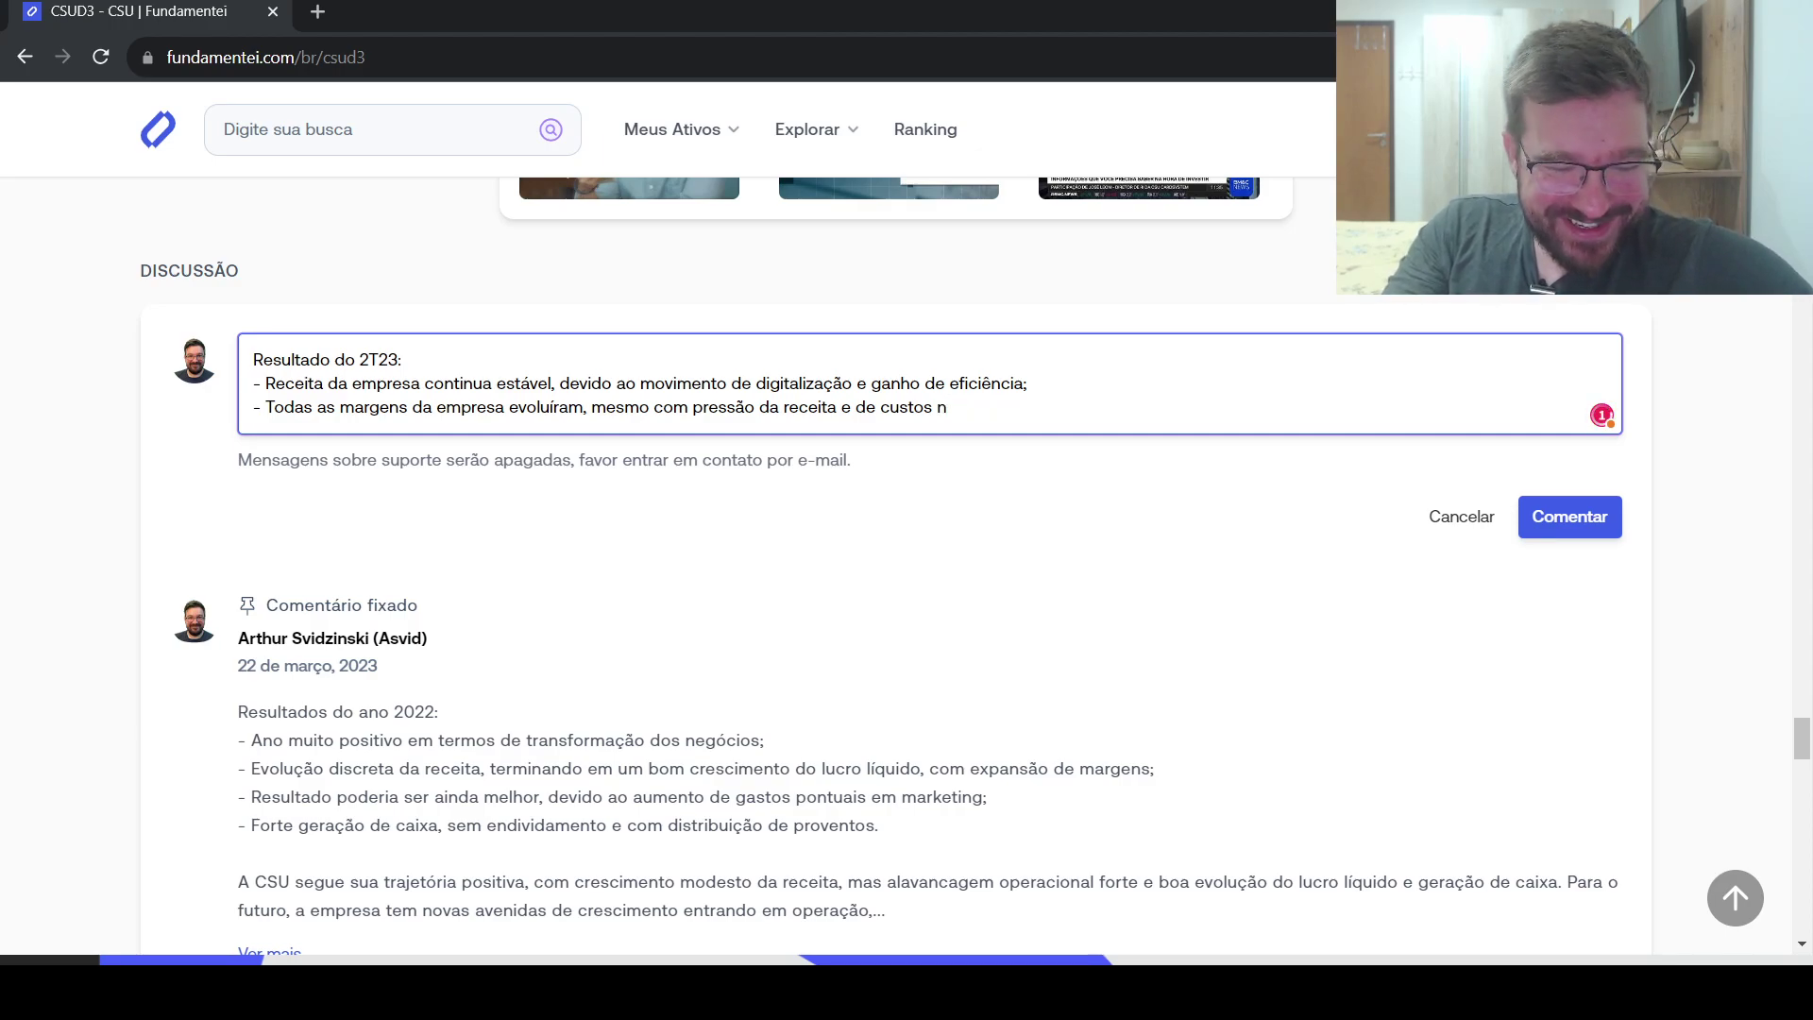
text(ão-)
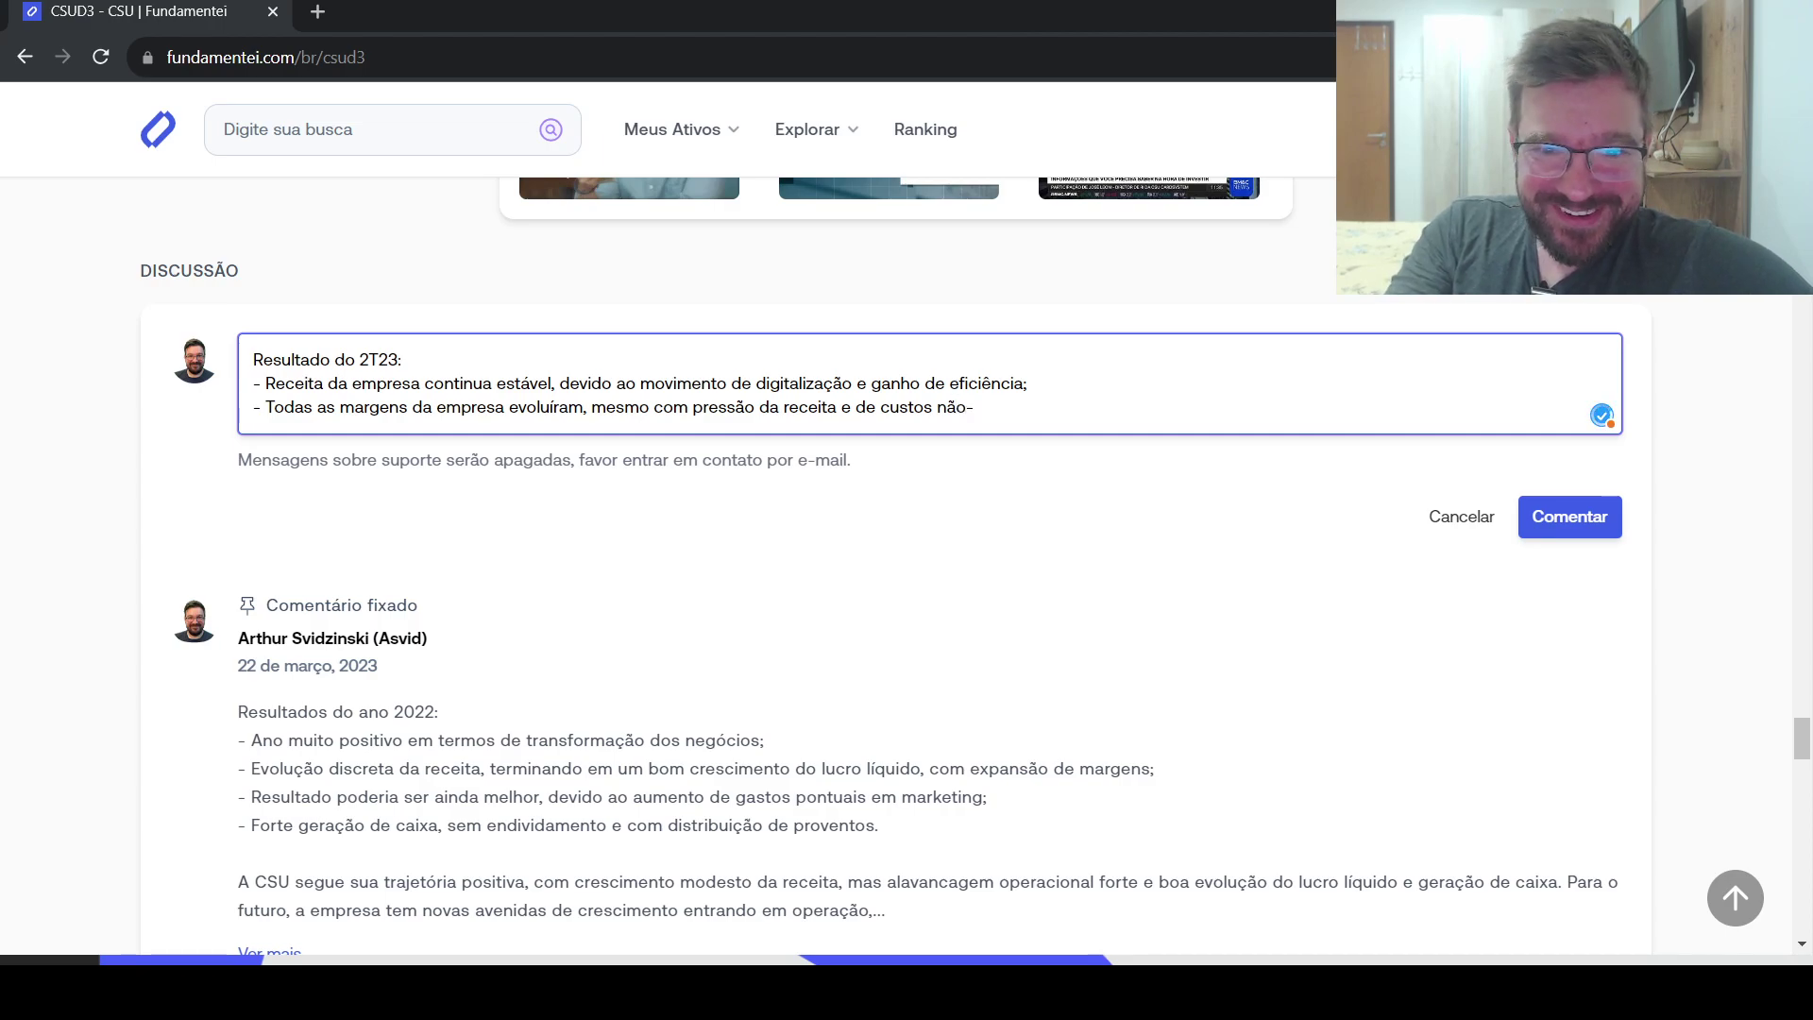
text(recor)
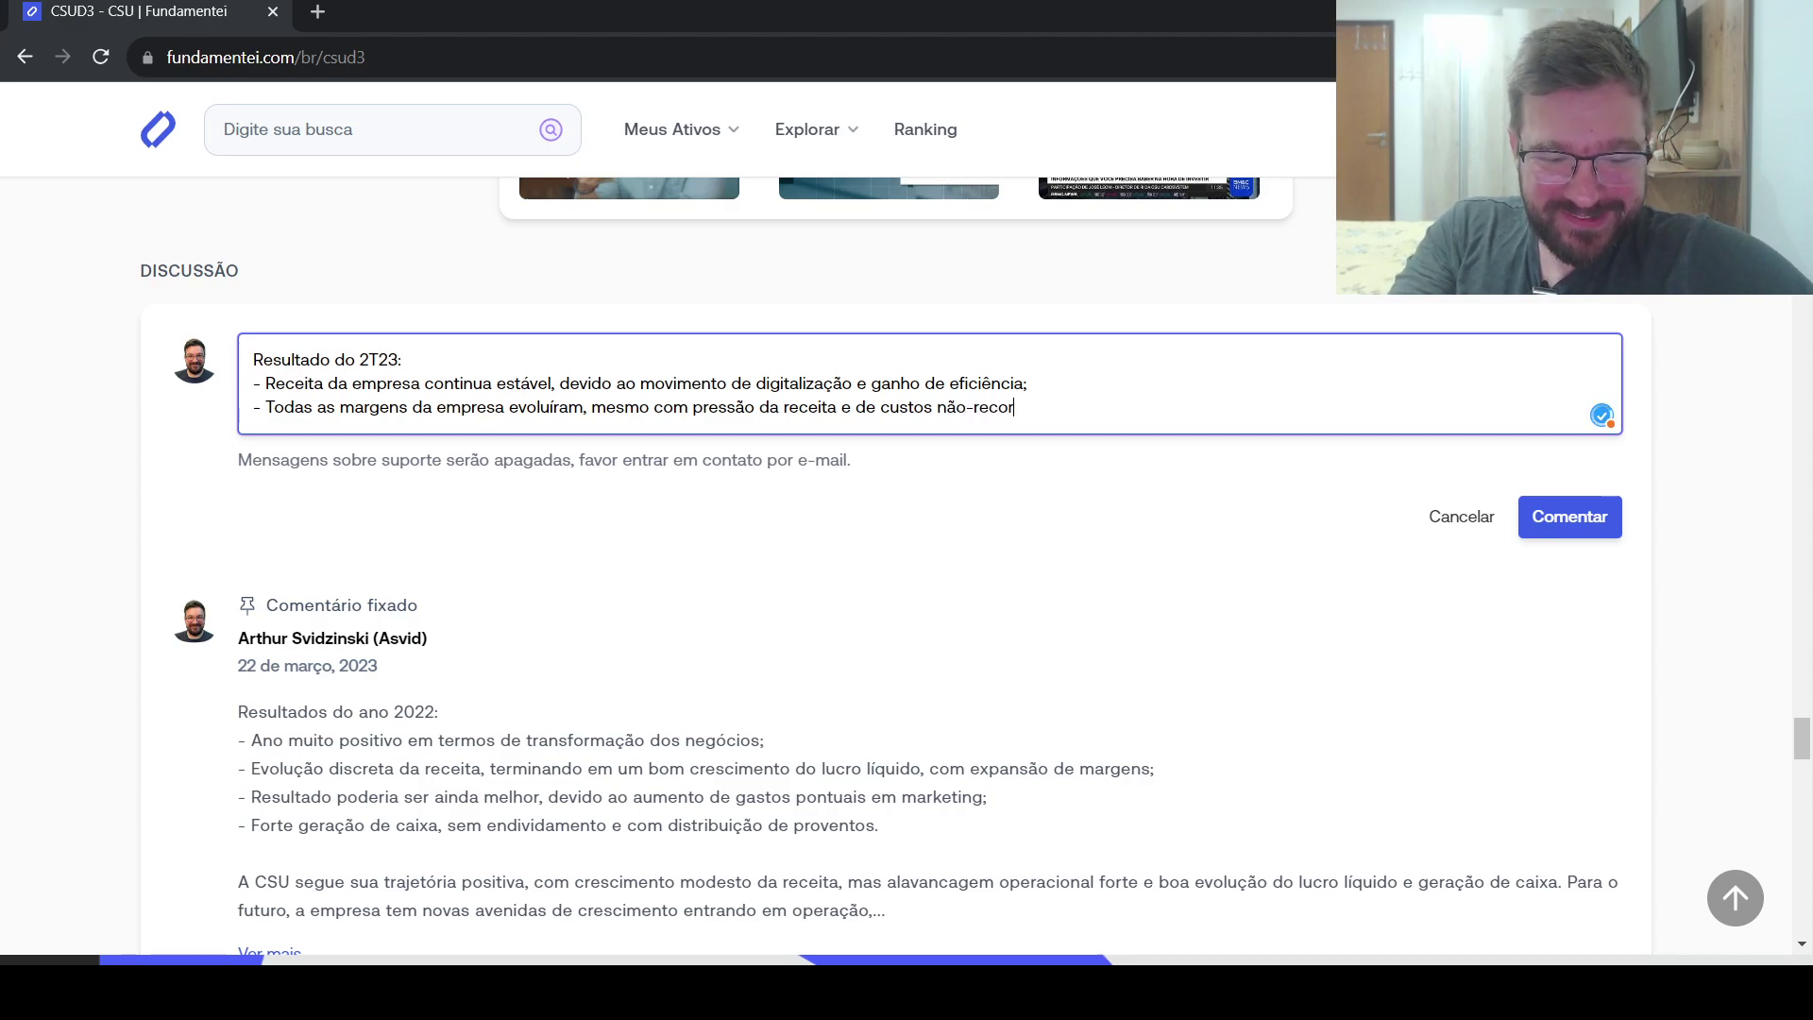
text(rentes;)
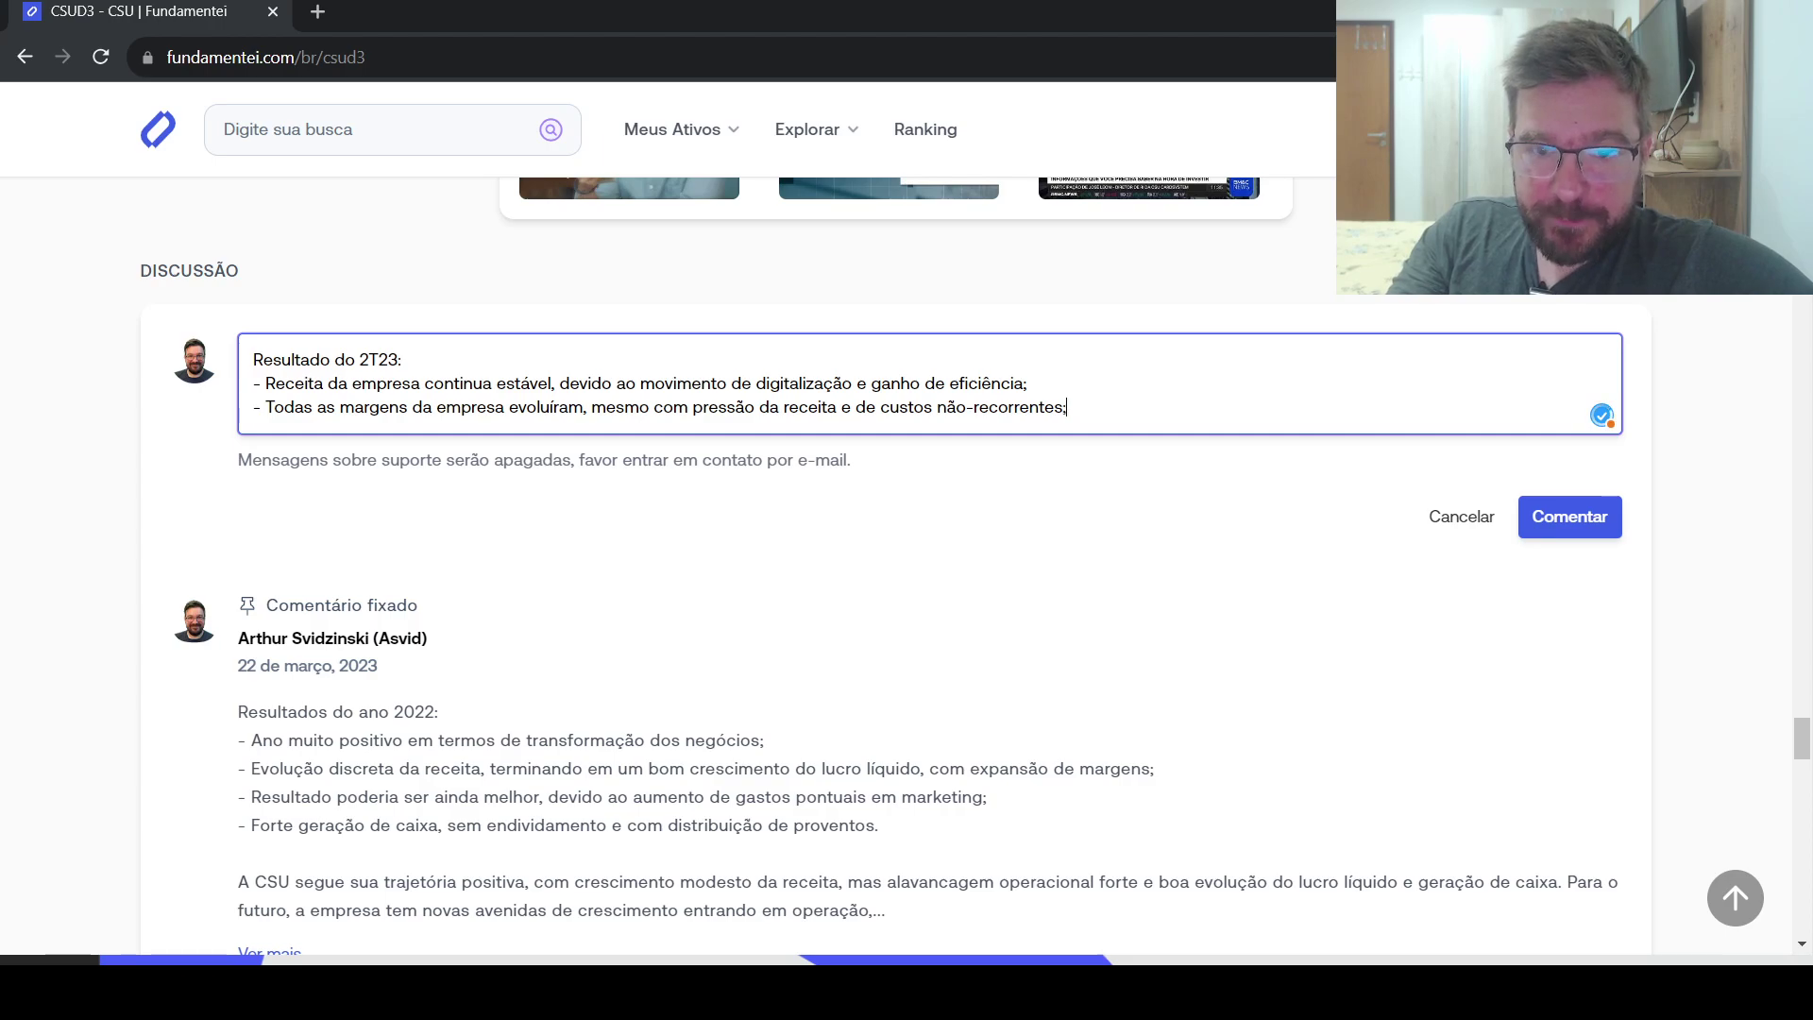
Add a third bullet reading "- CSU Pays continua sólida com evolução;" and open the fourth bullet line with a dash.
key(Return)
text(- C)
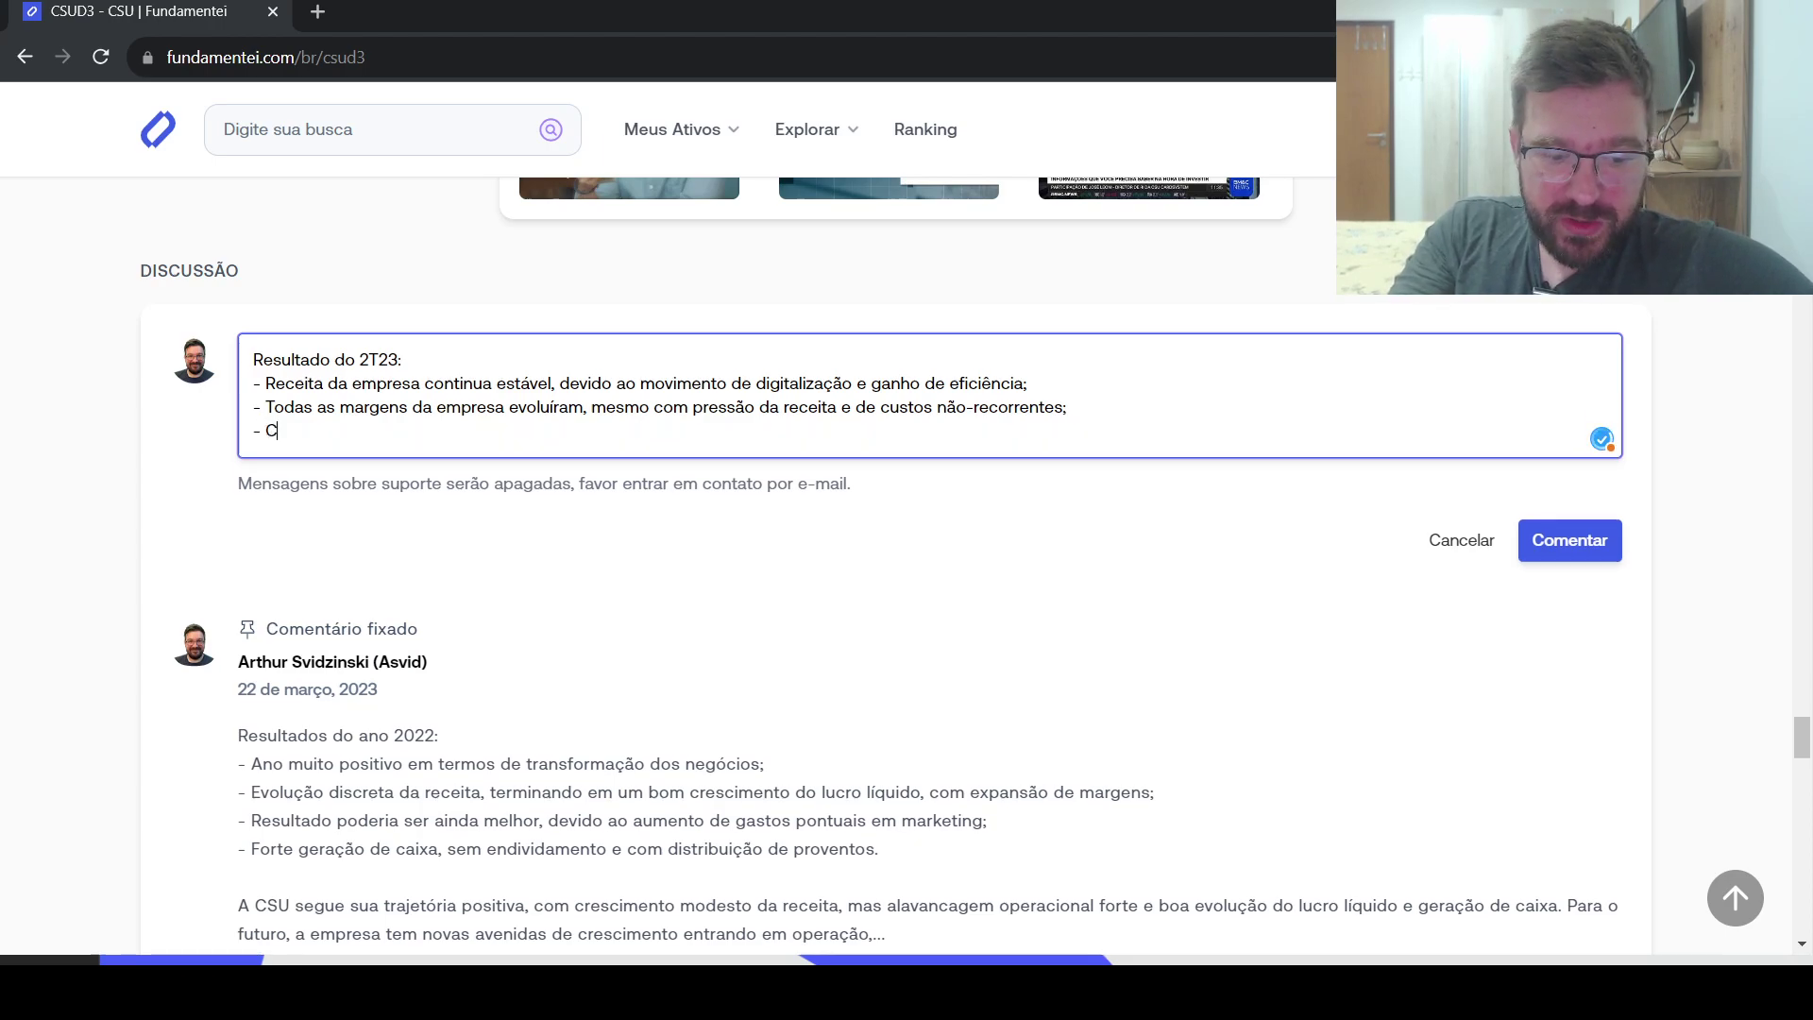
text(SU Pays cont)
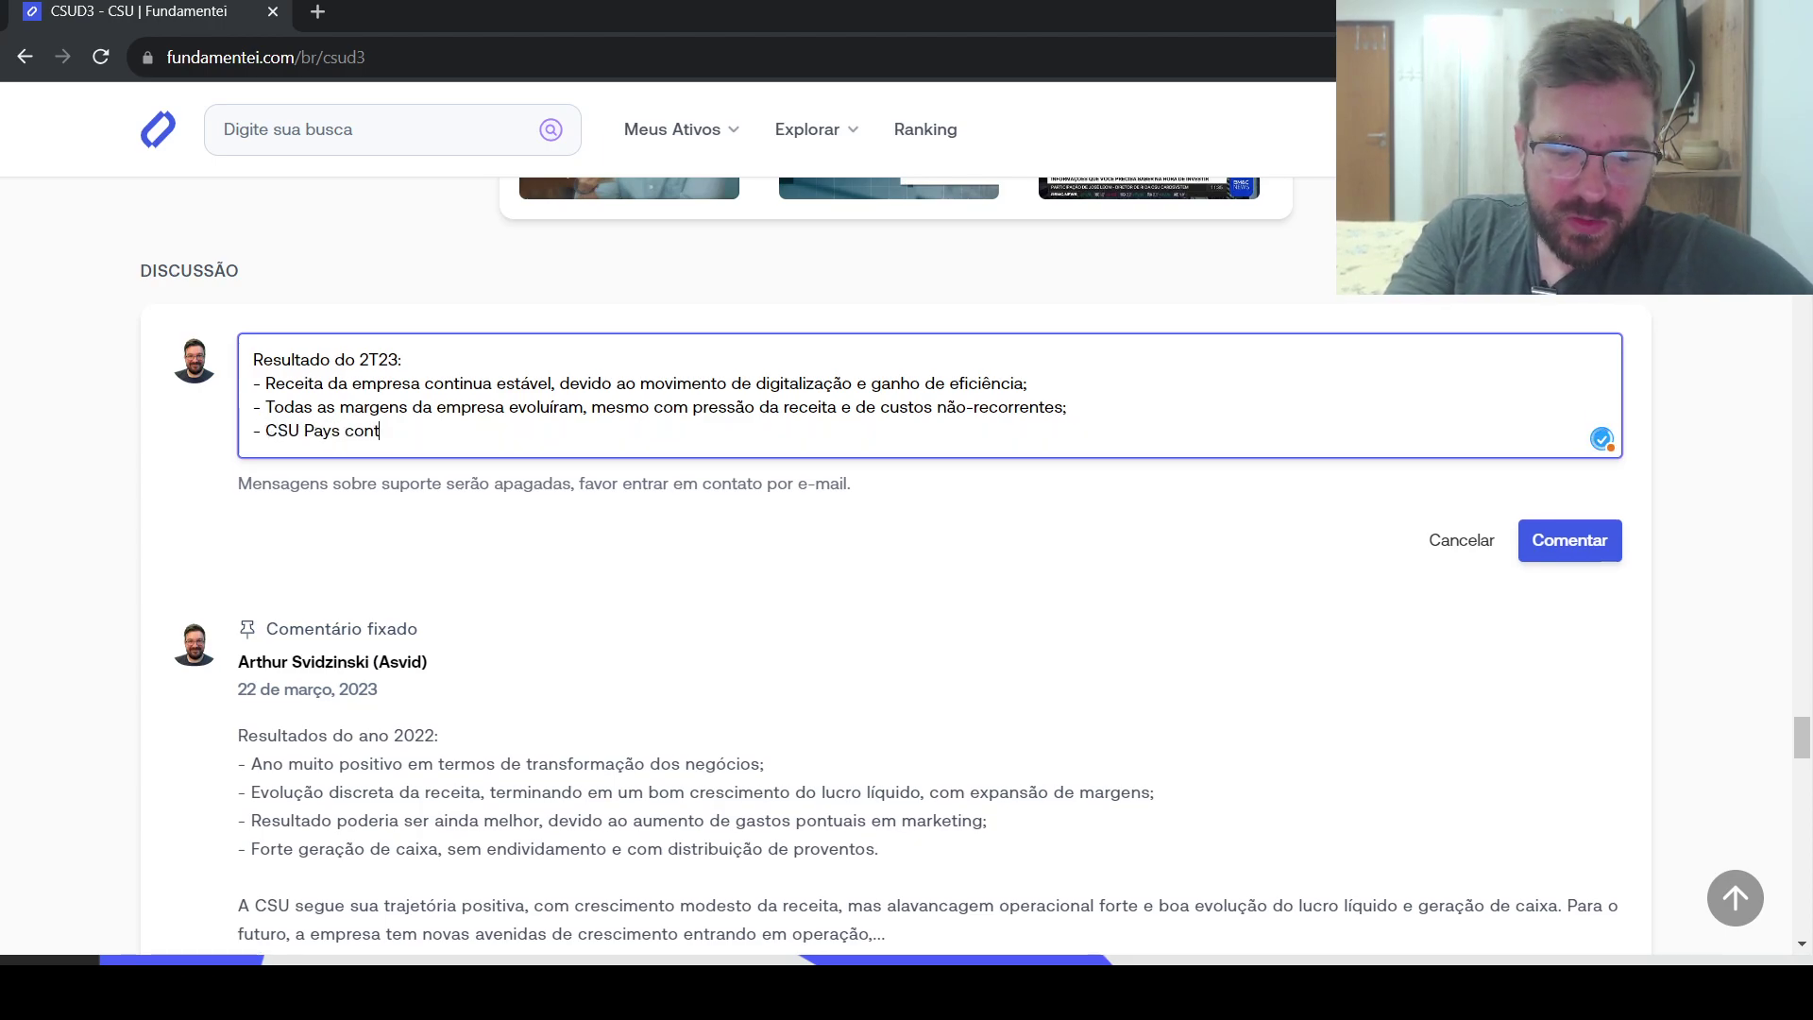
text(inua s[o)
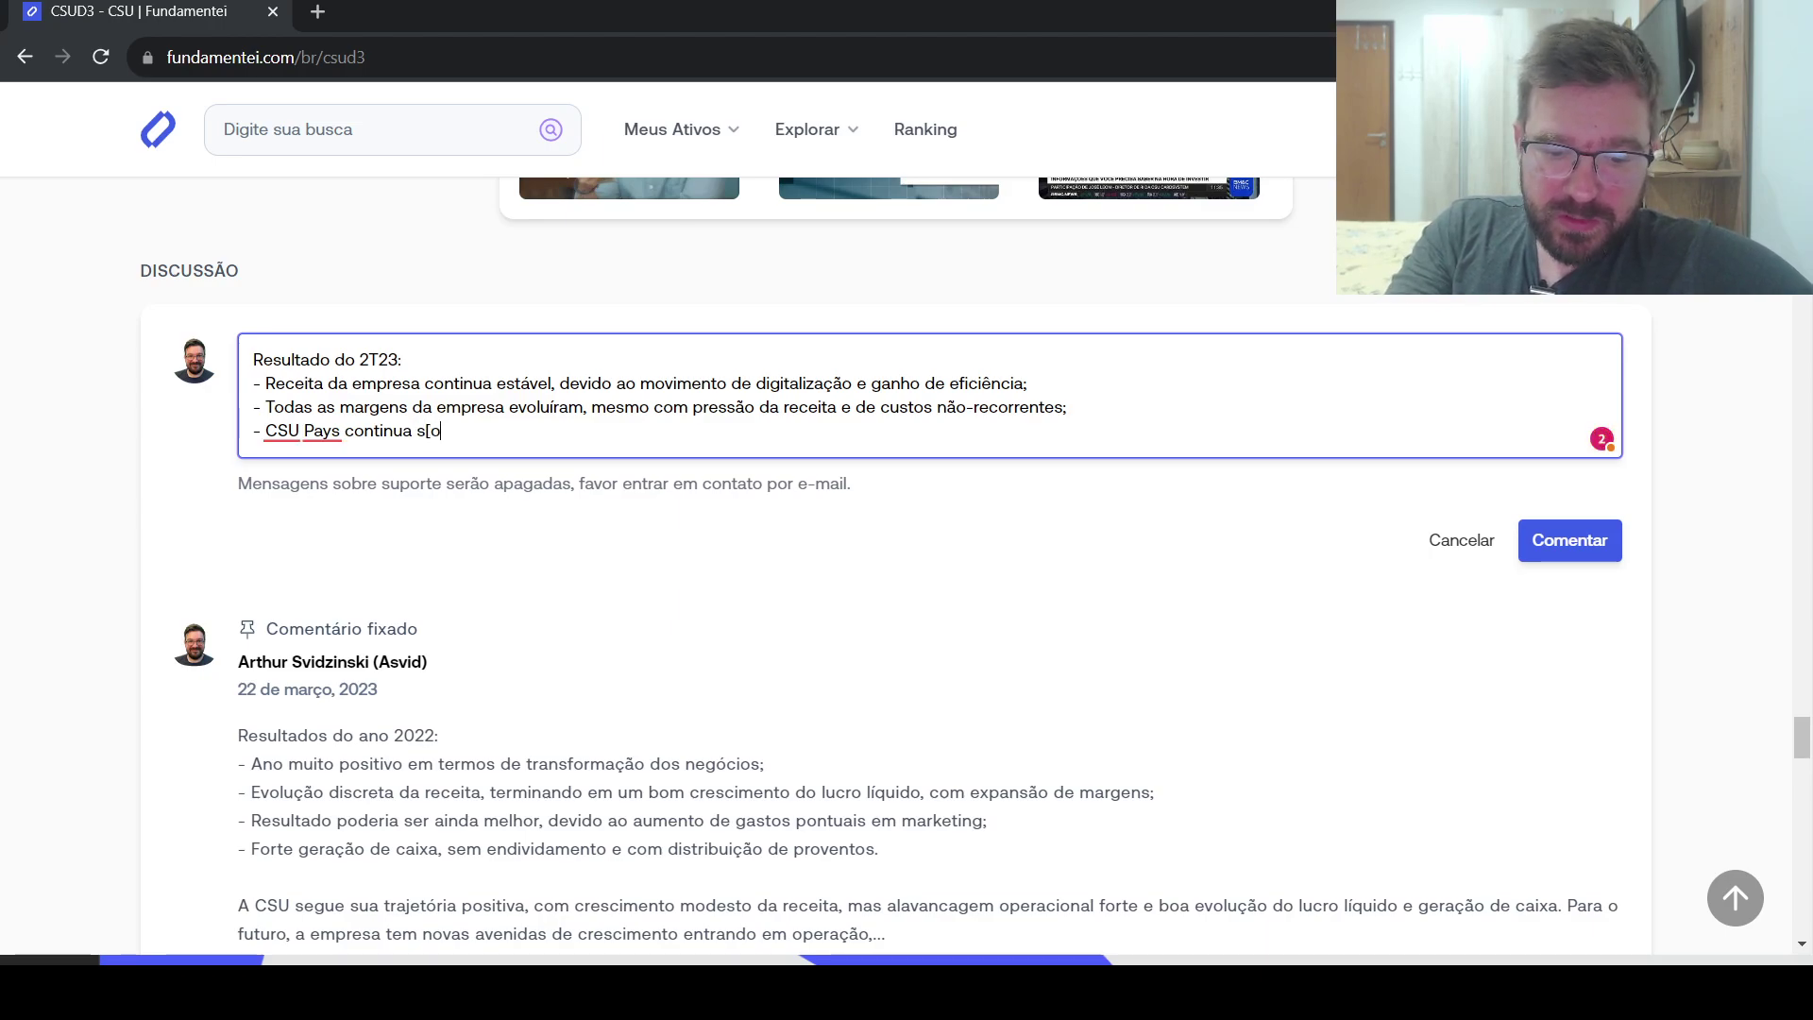
text(lida com evolu)
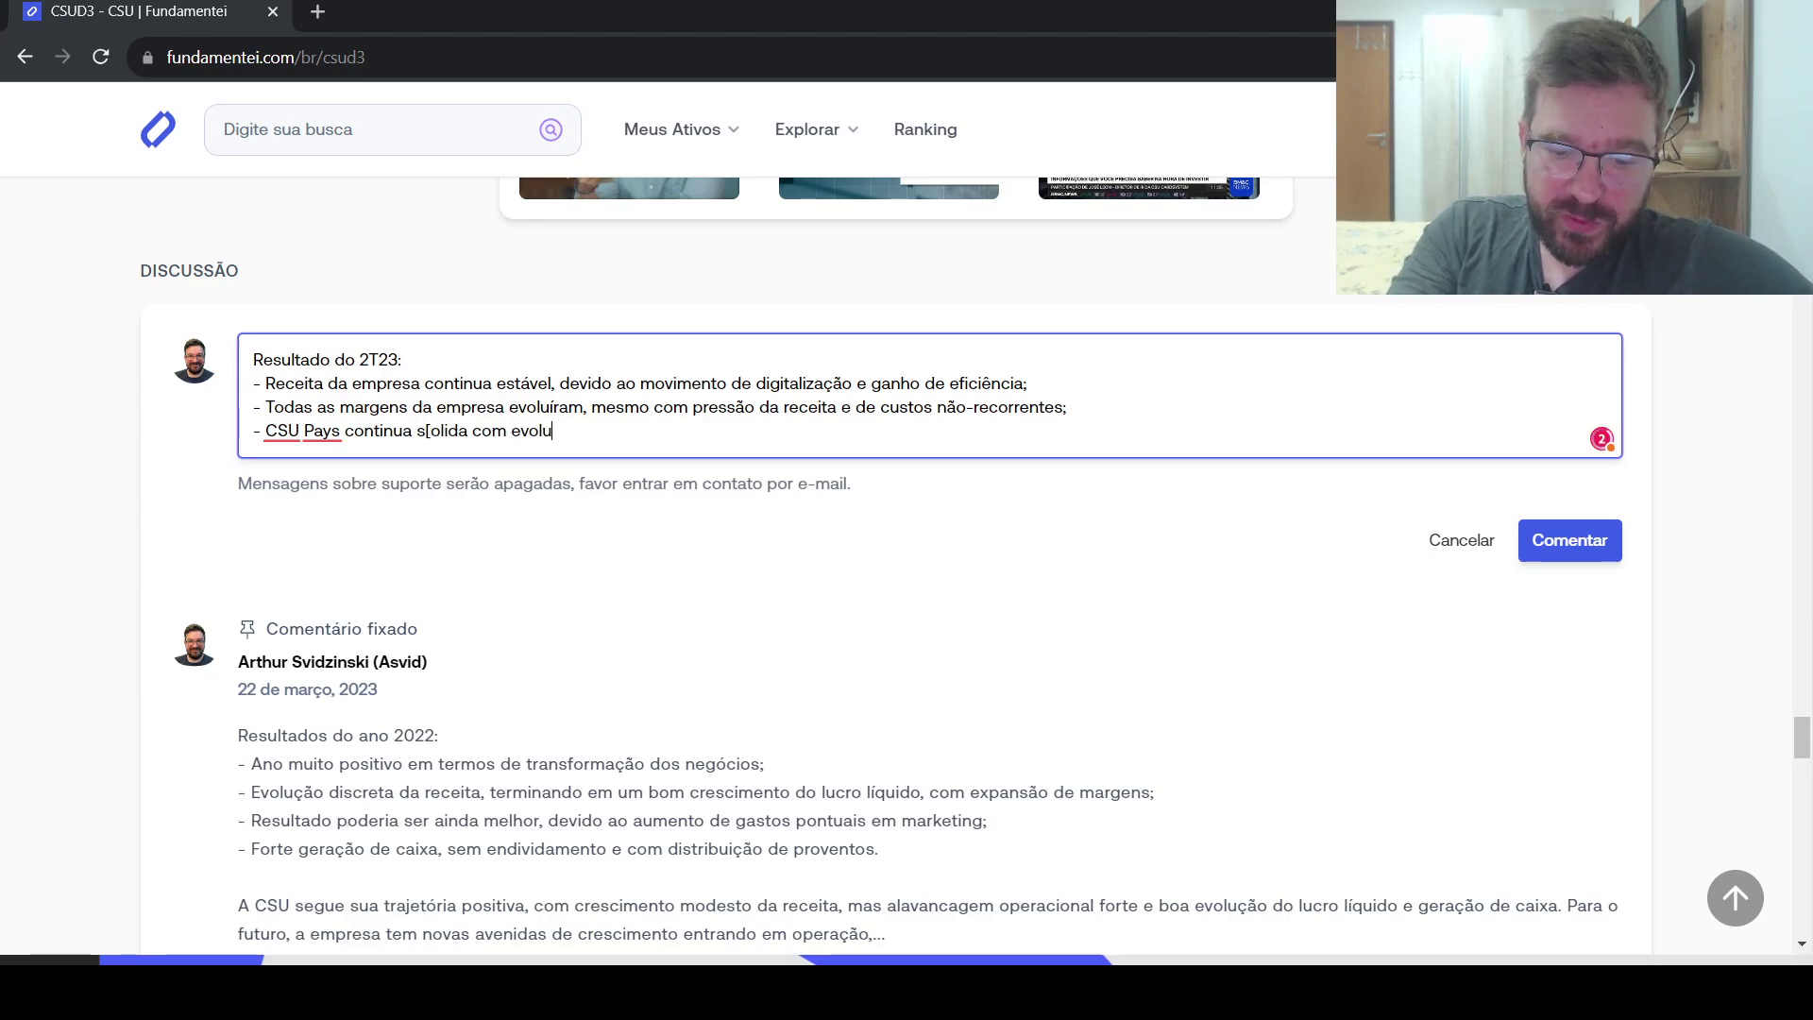
text(ção)
key(BackSpace)
key(BackSpace)
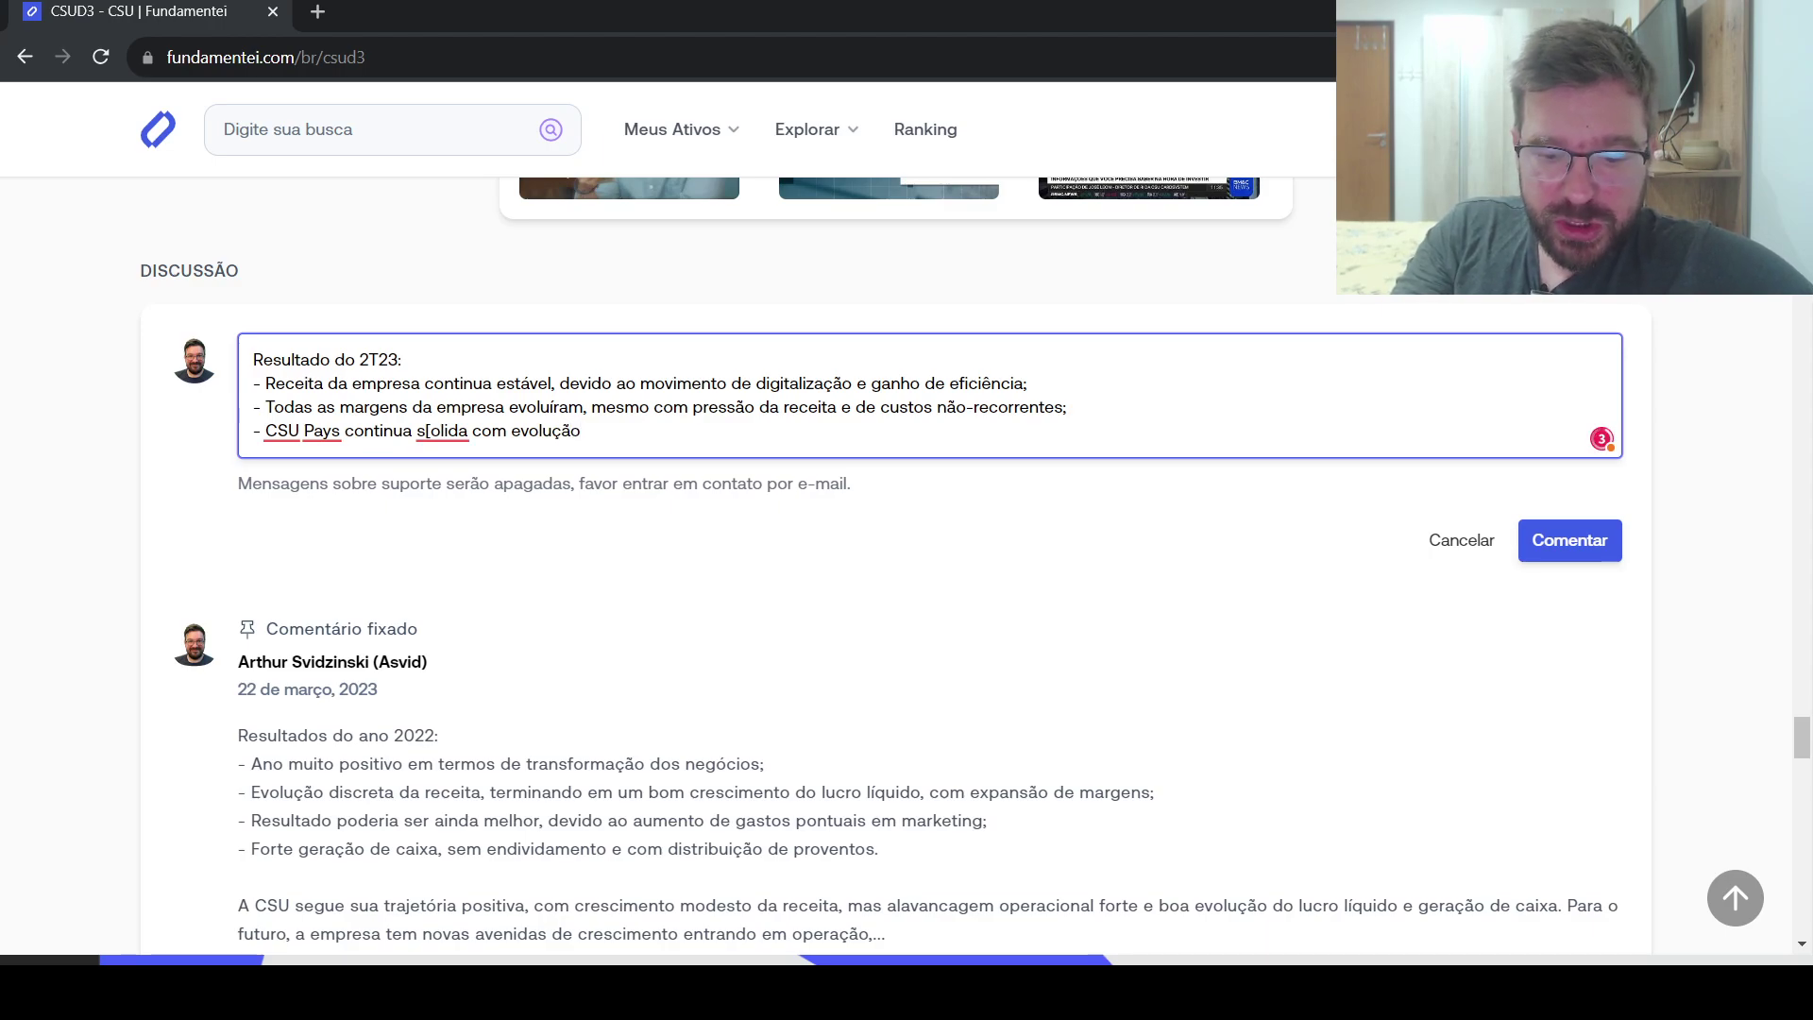
key(Return)
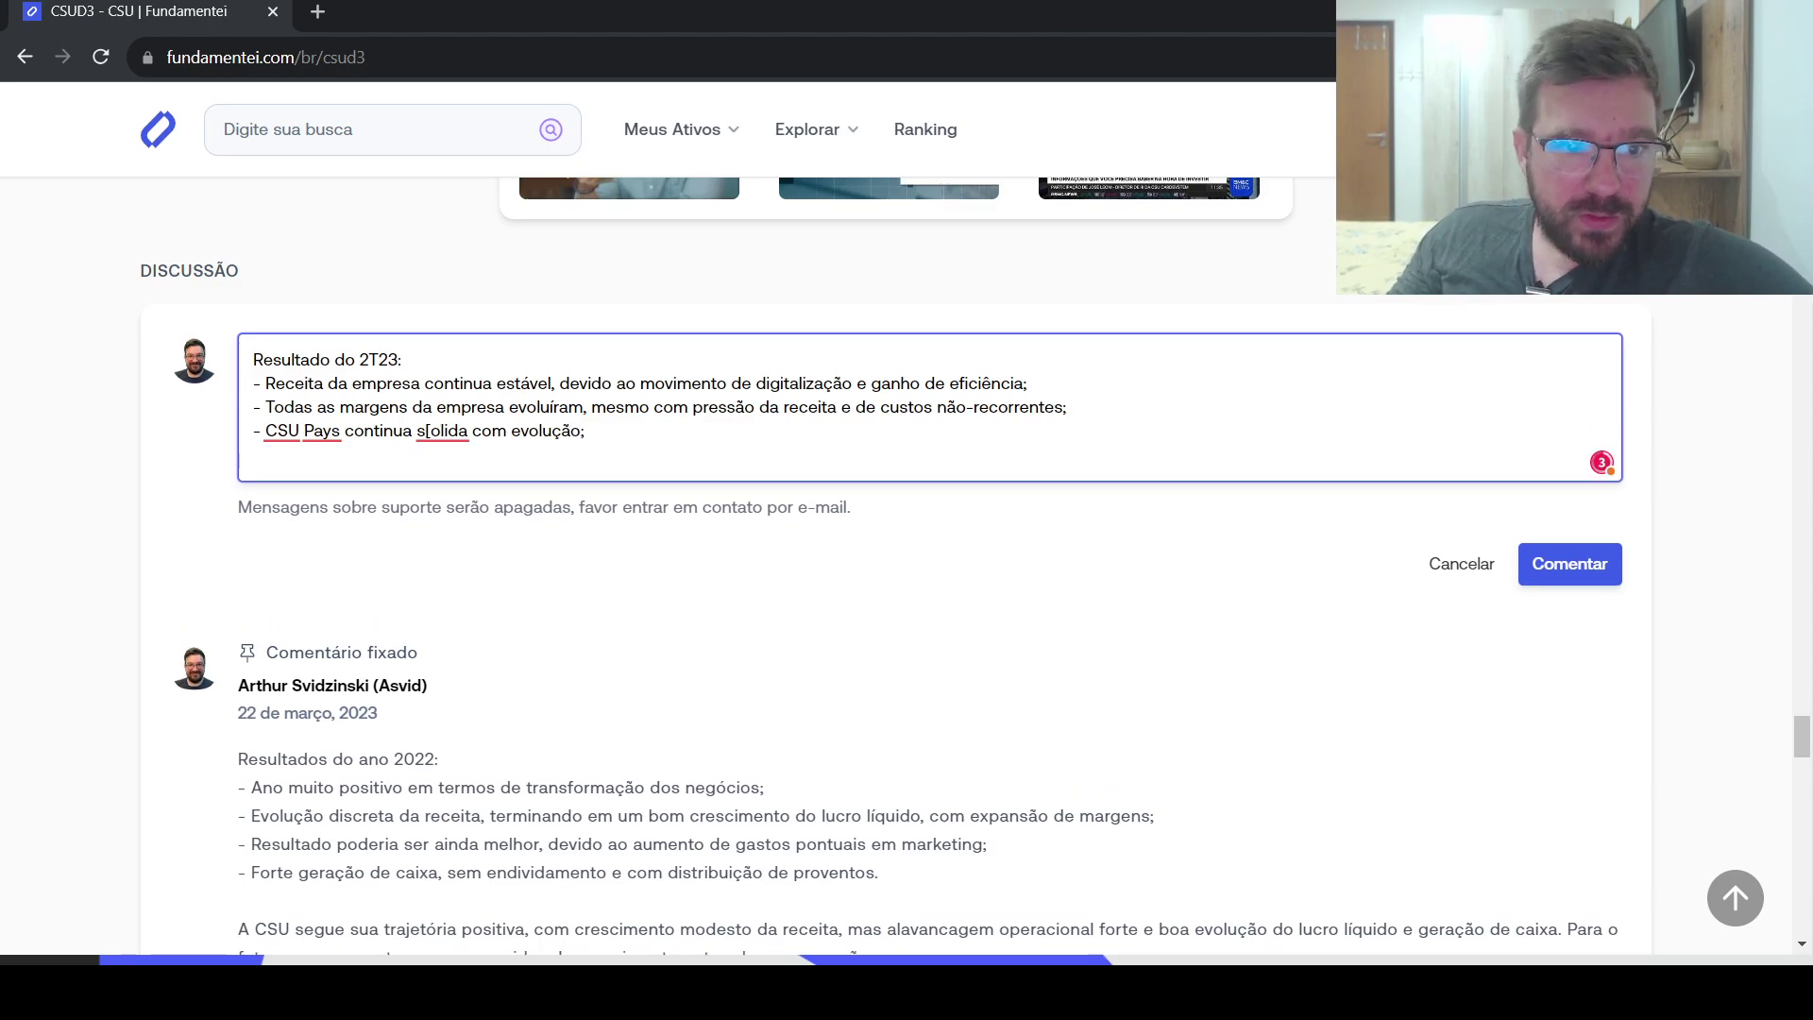
double_click(427, 432)
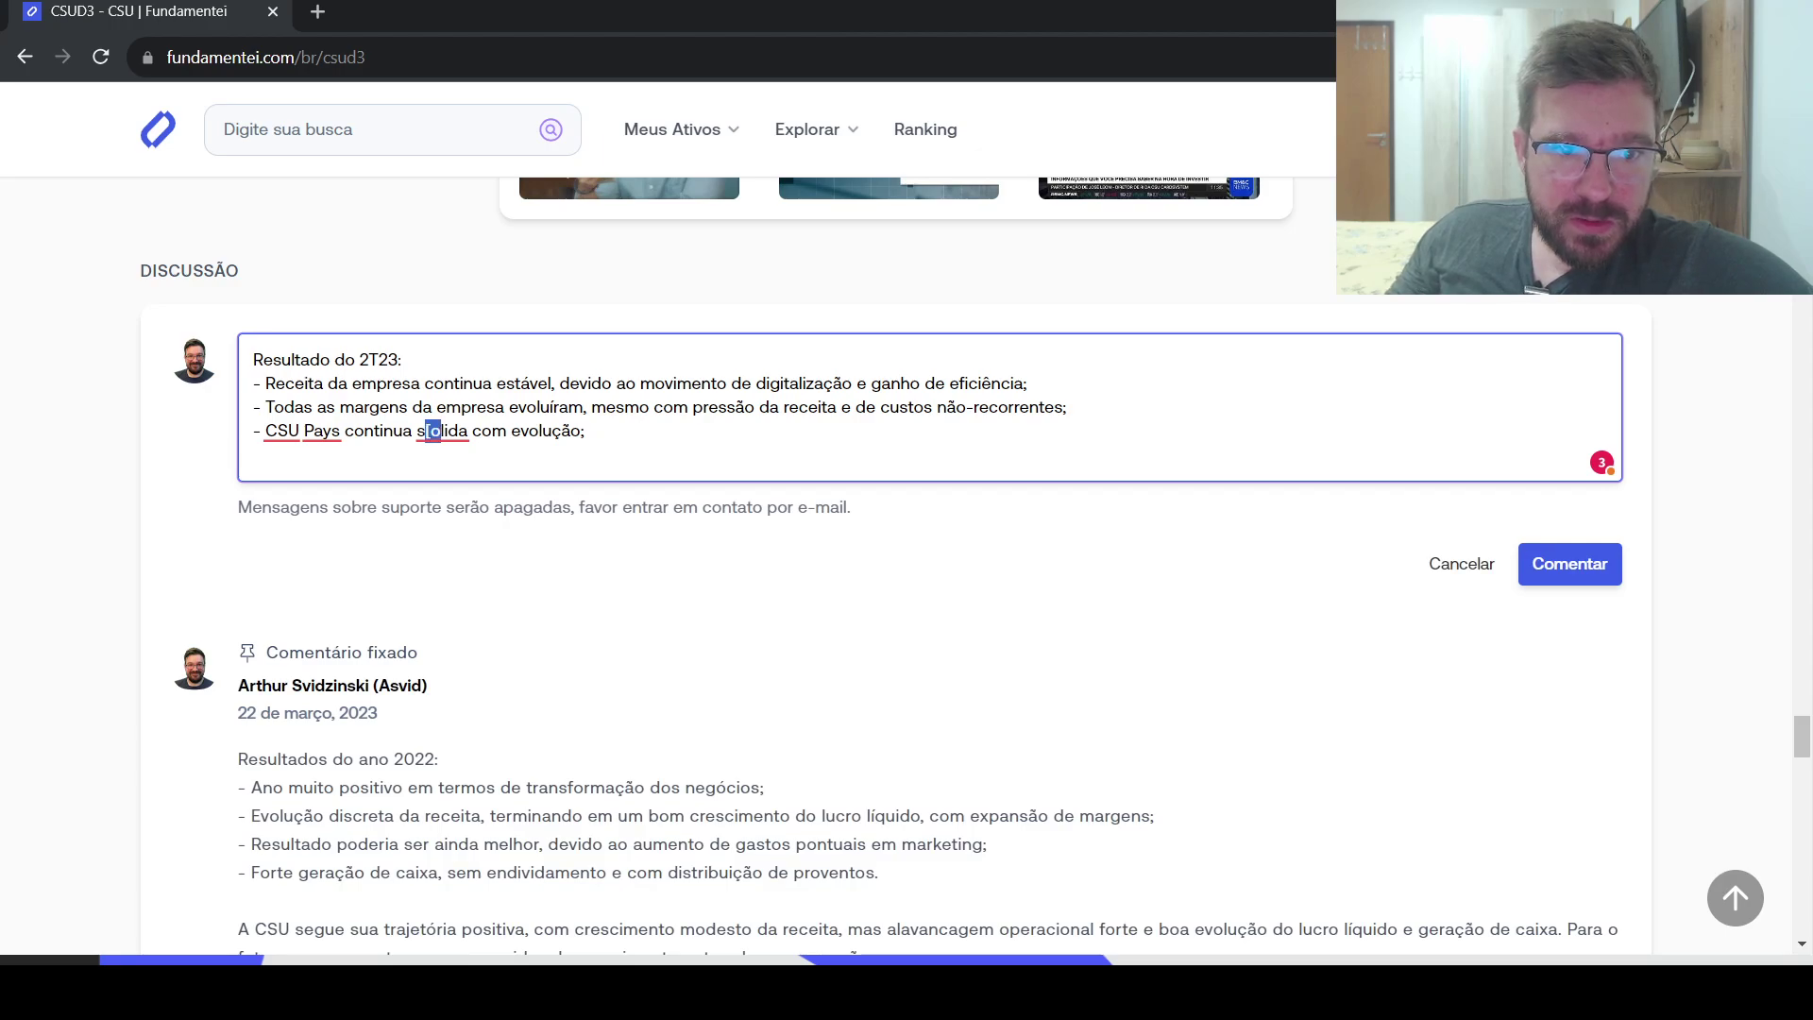
text(sólida com evolução; - )
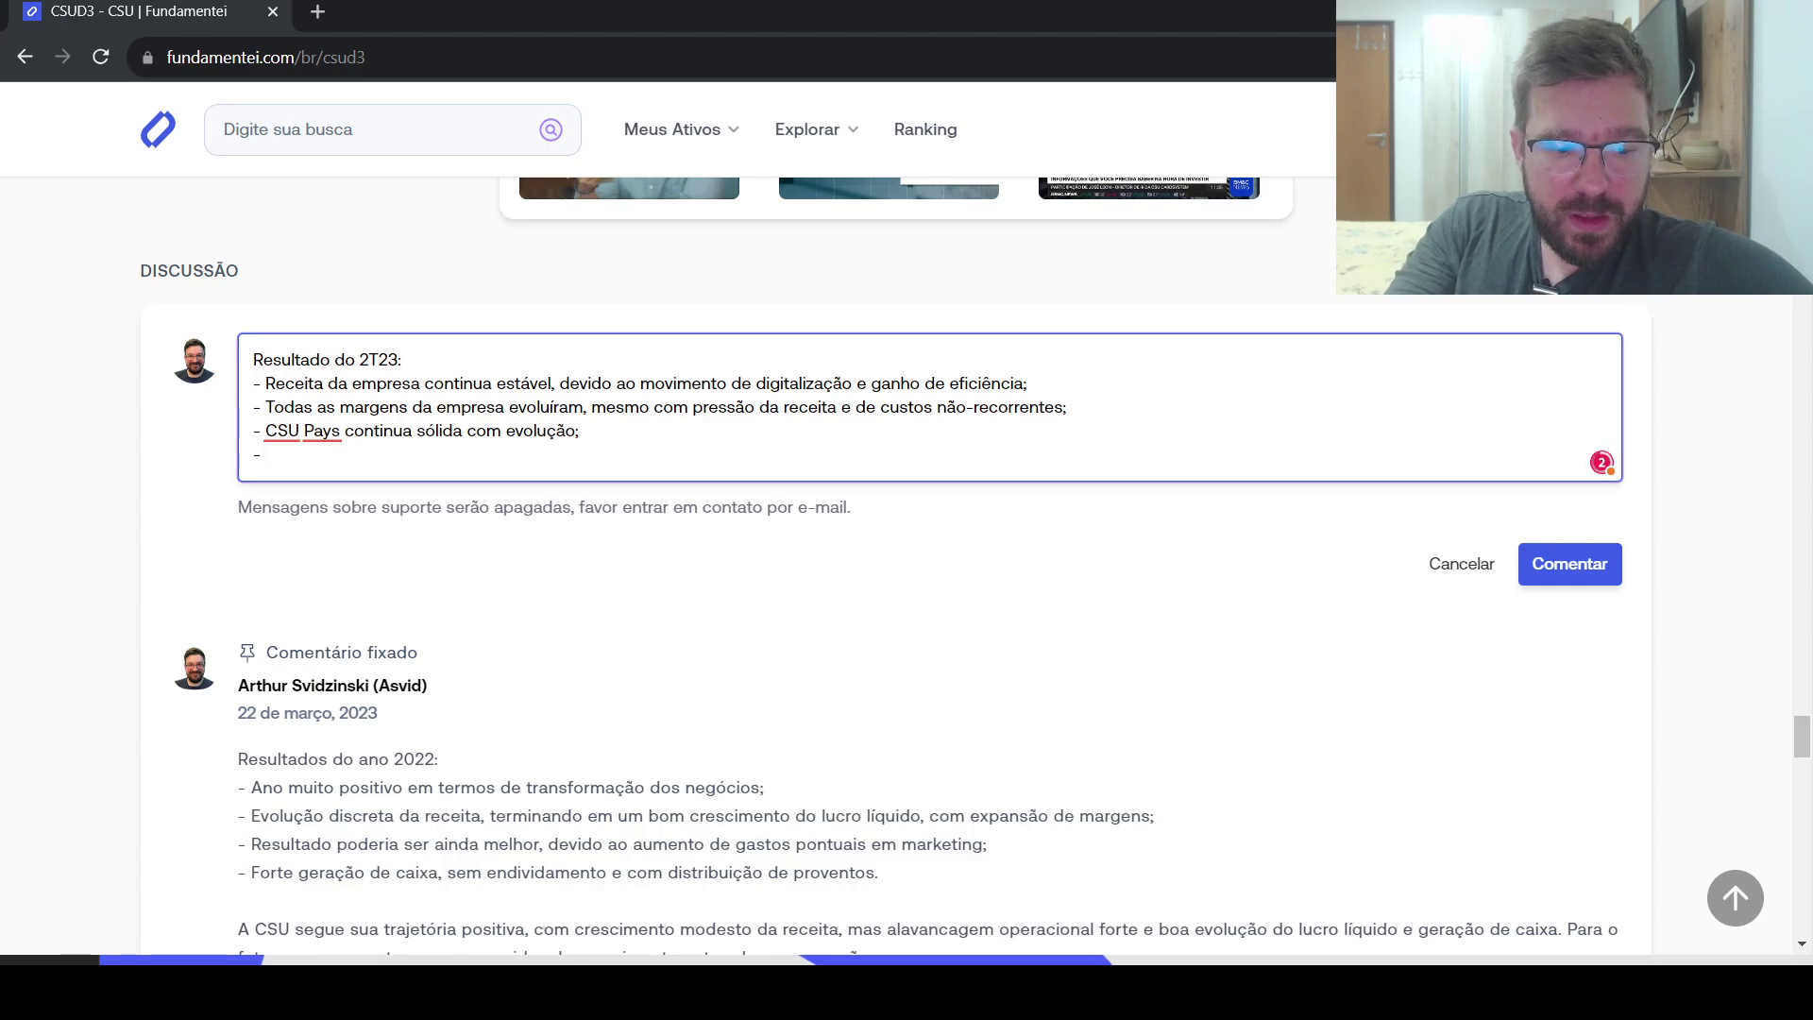
Write the fourth bullet as "CSU DX passa por mudanças mais profundas e por hora tem resultados mais modestos.".
text(CS)
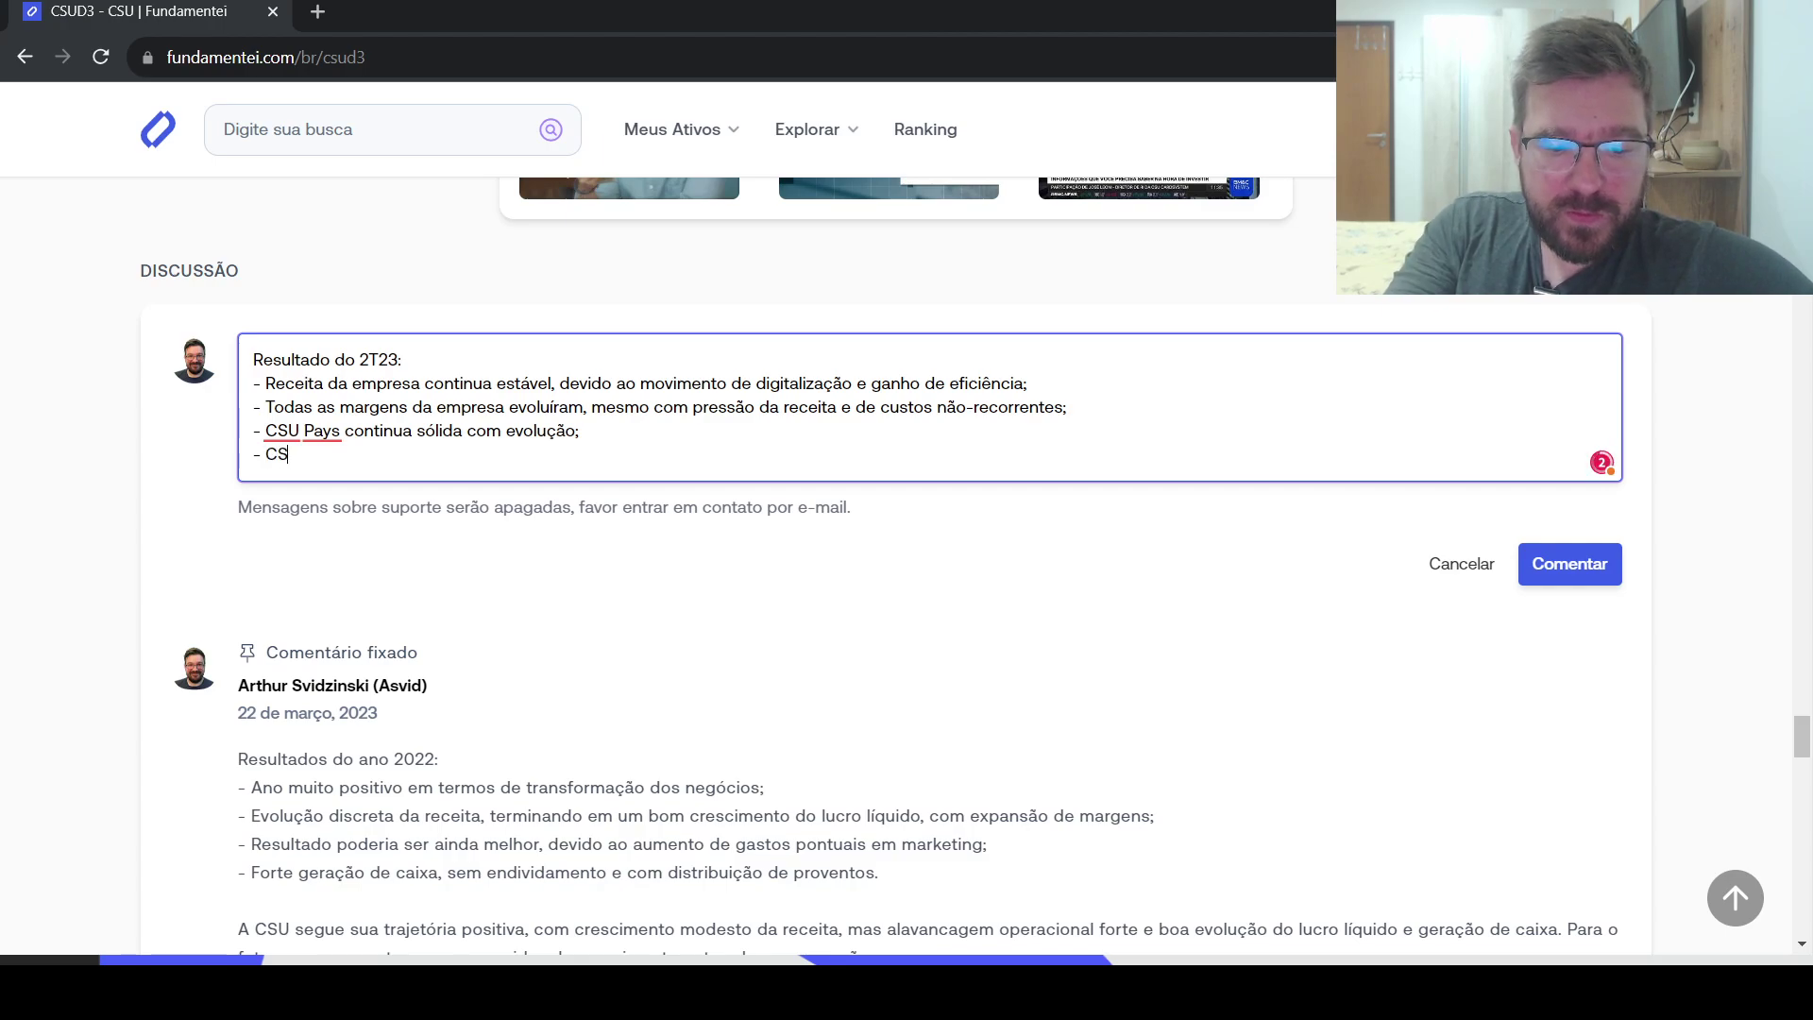
text(U DX passa por u)
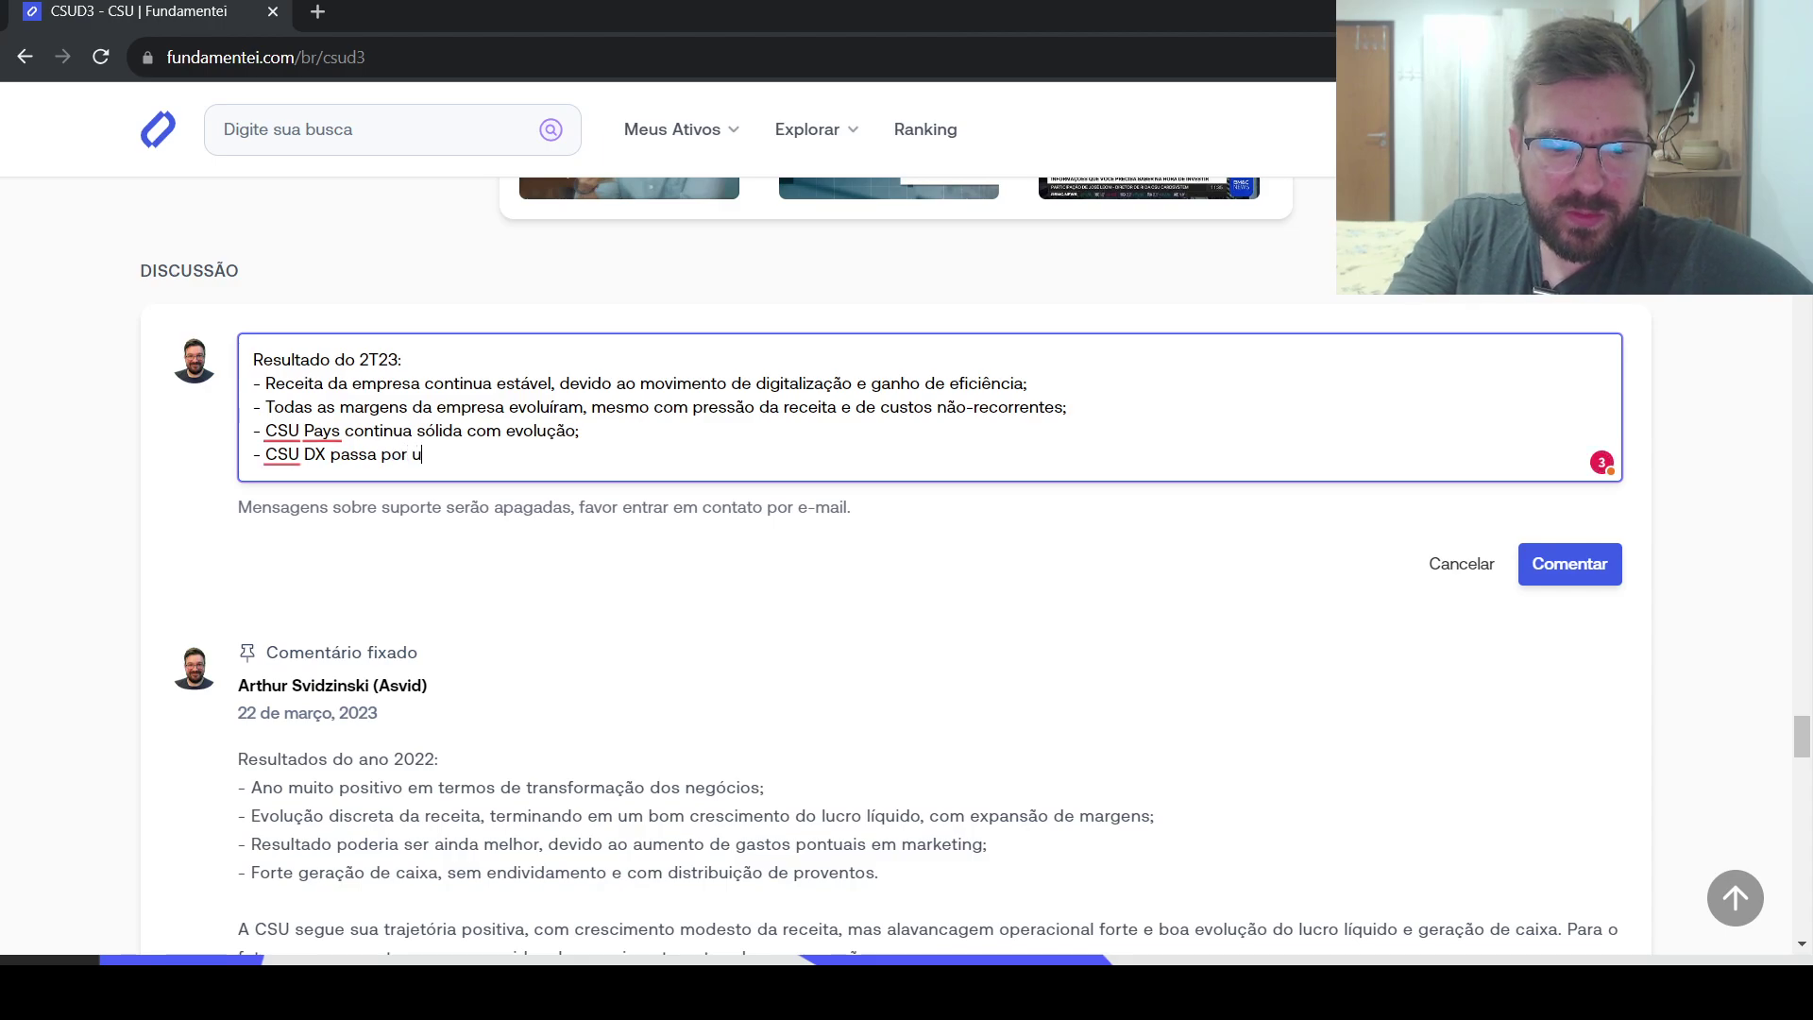
key(BackSpace)
text(mudanc)
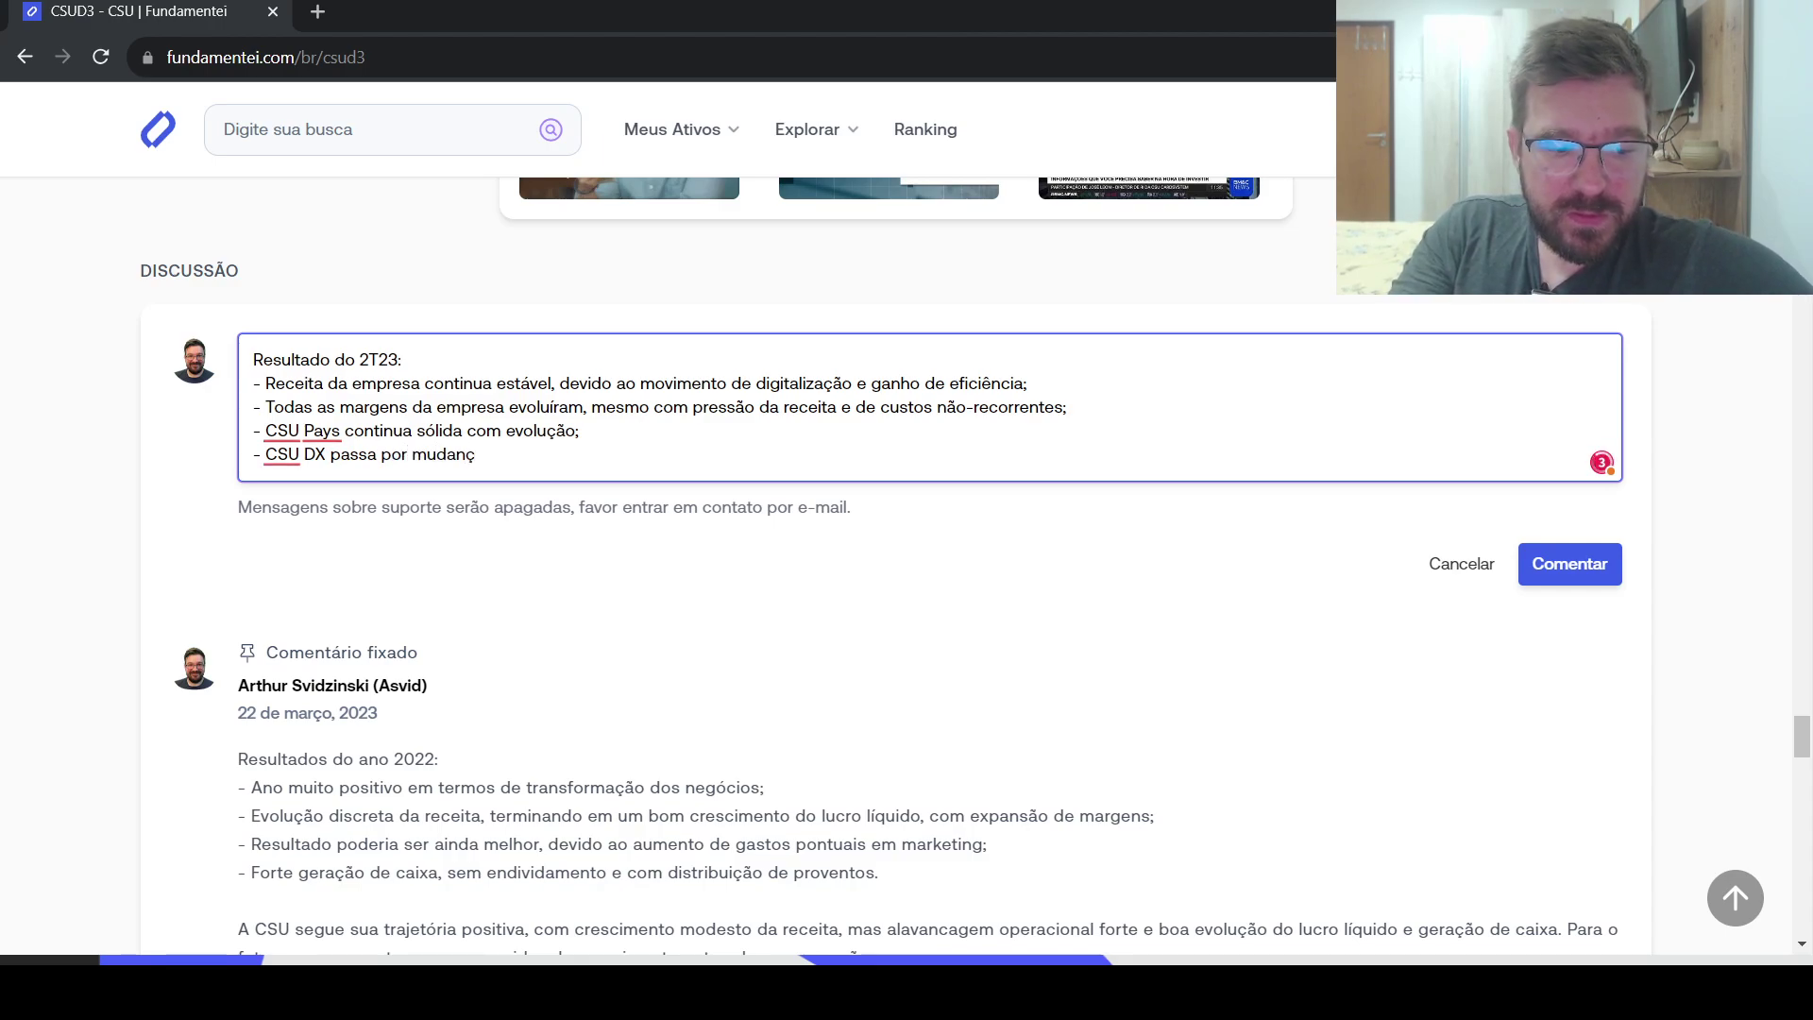
text(as)
text( mais p)
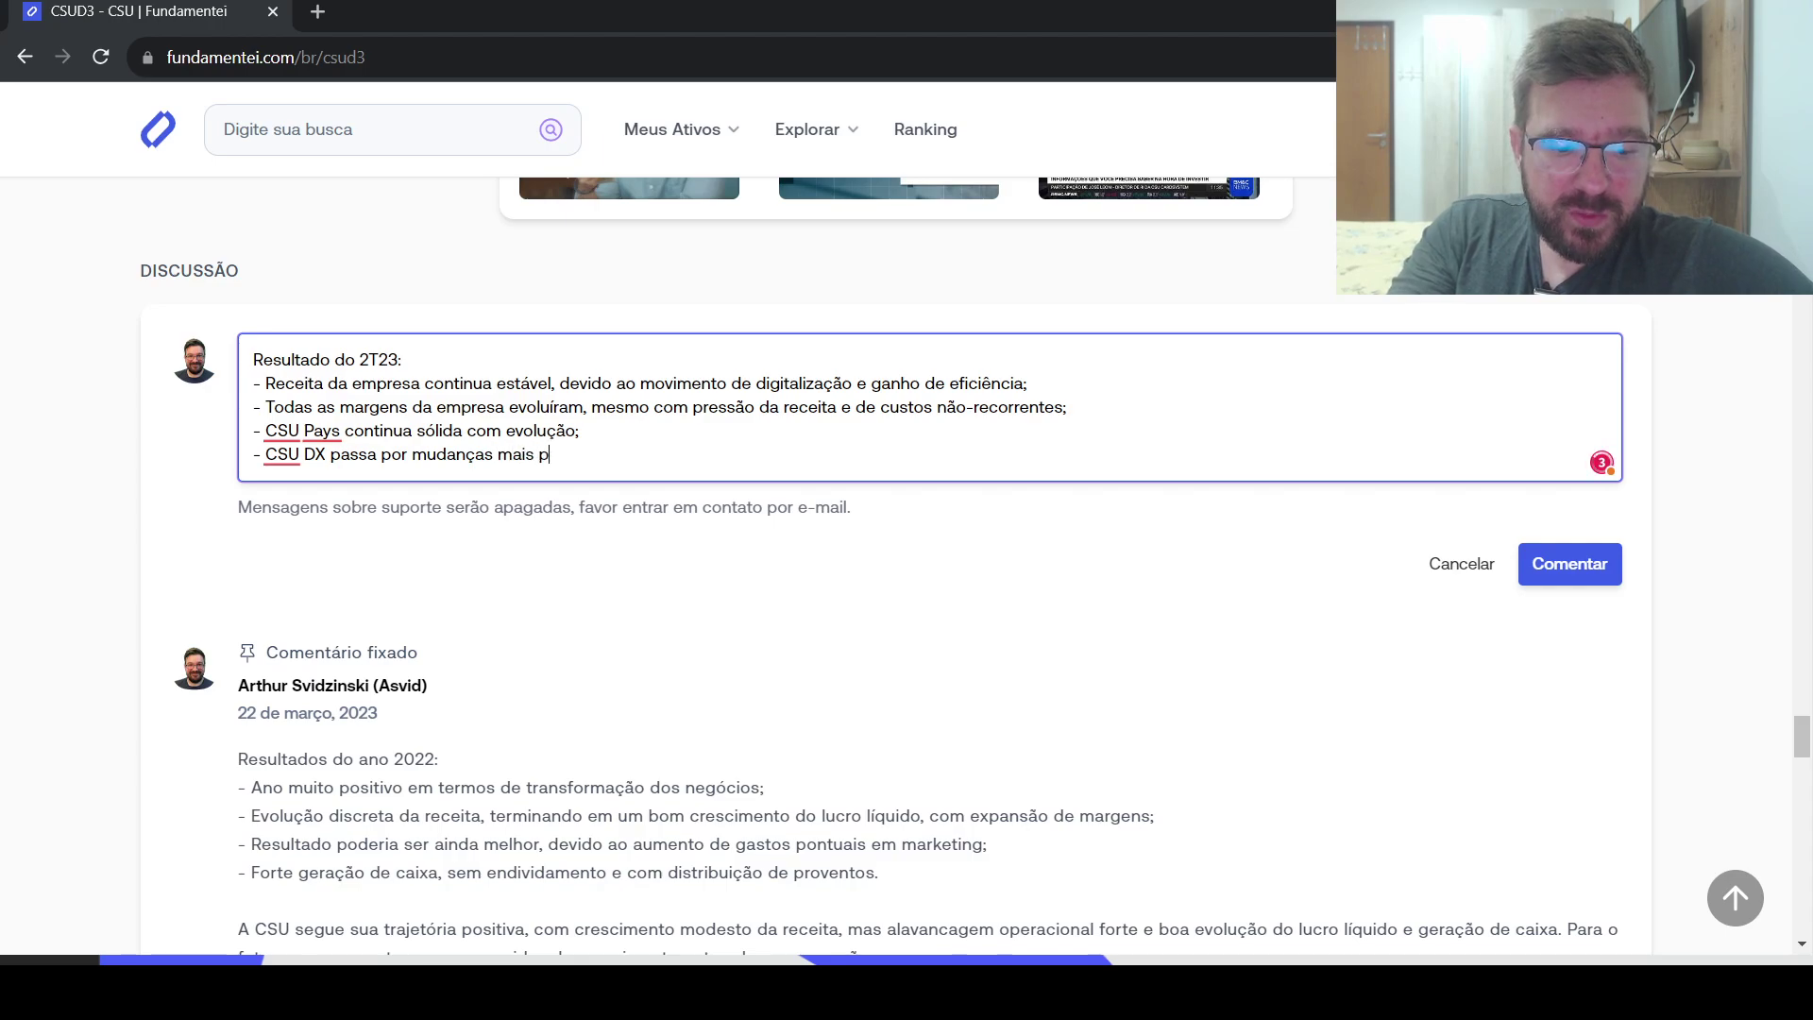
text(rofundas e por )
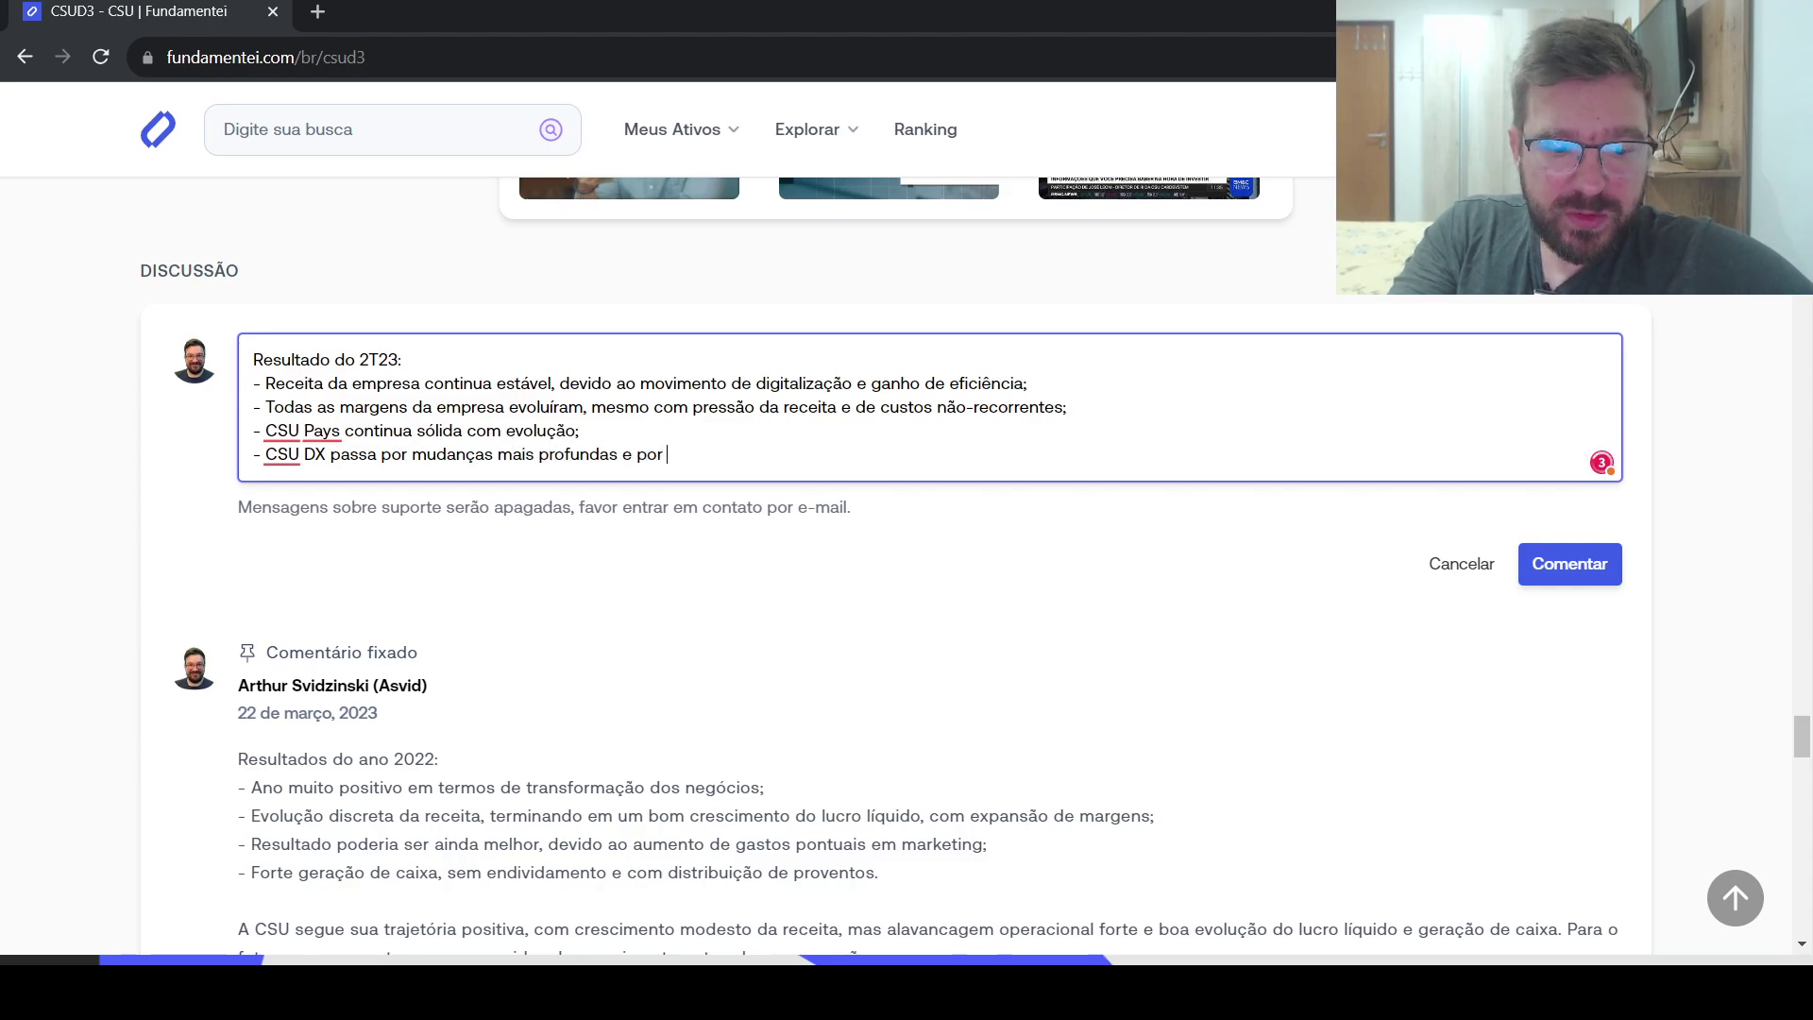
text(hora tem resultado)
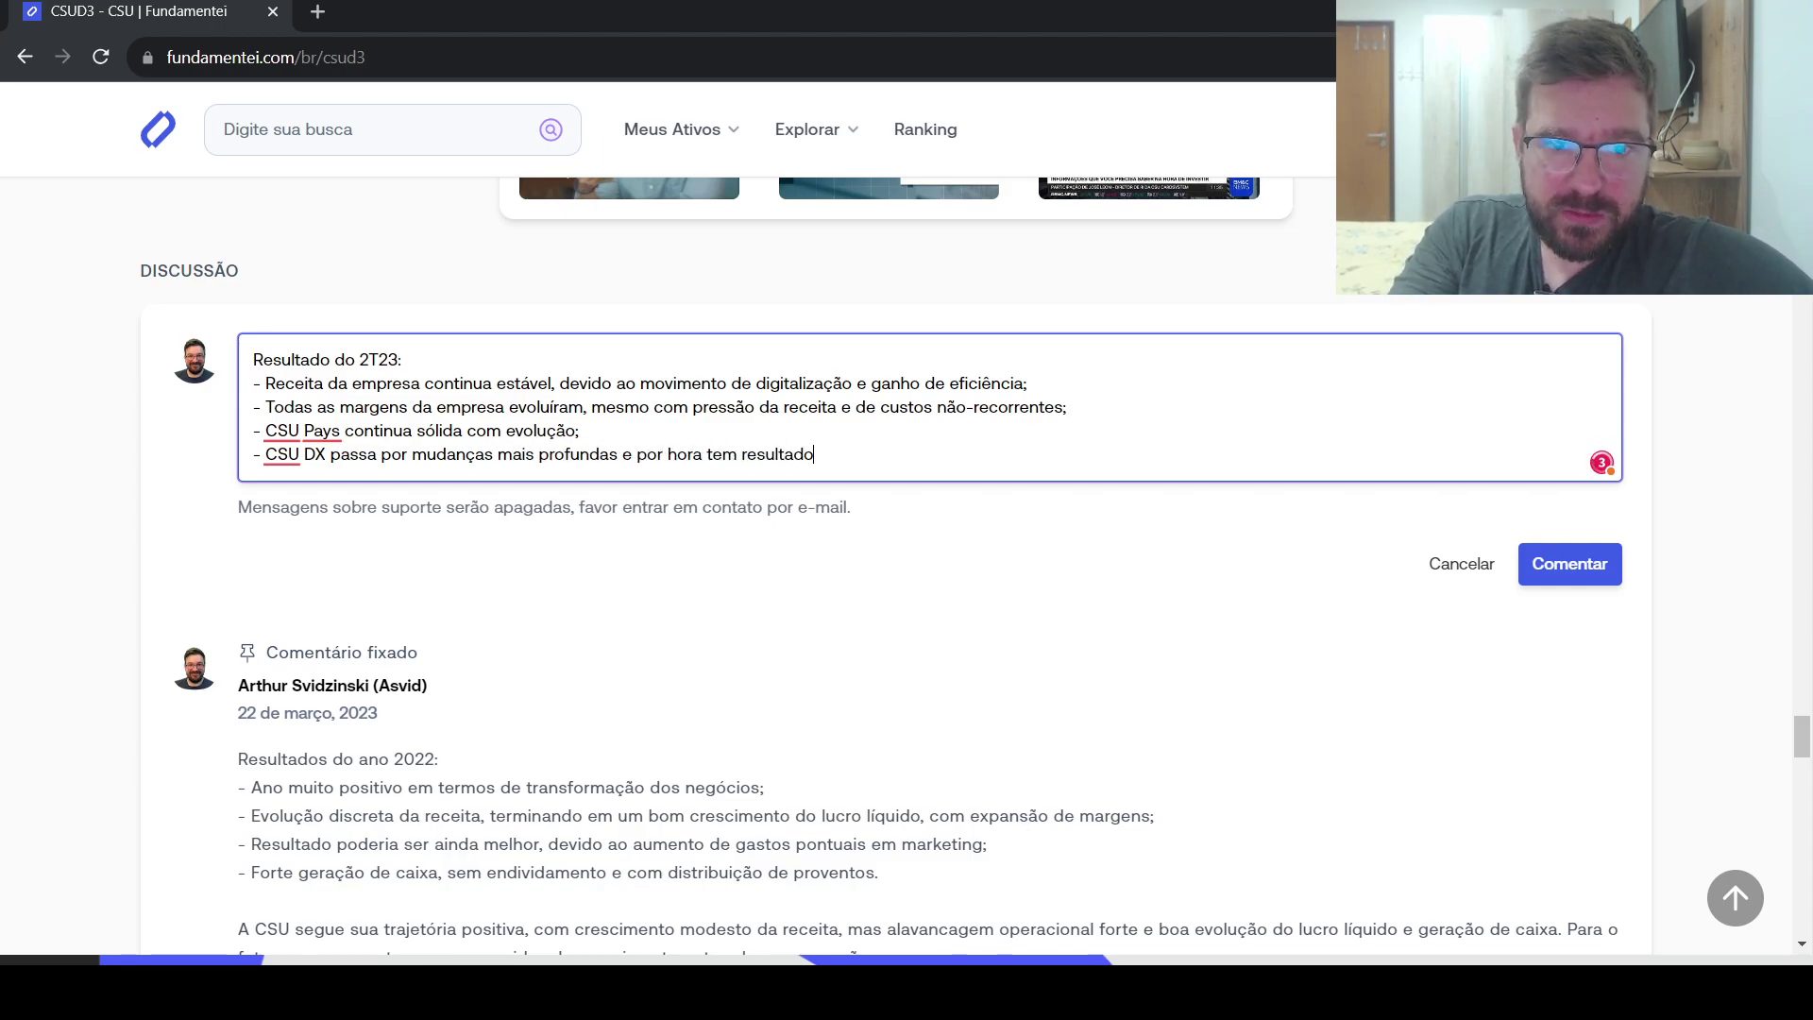
text(s mais modestos.)
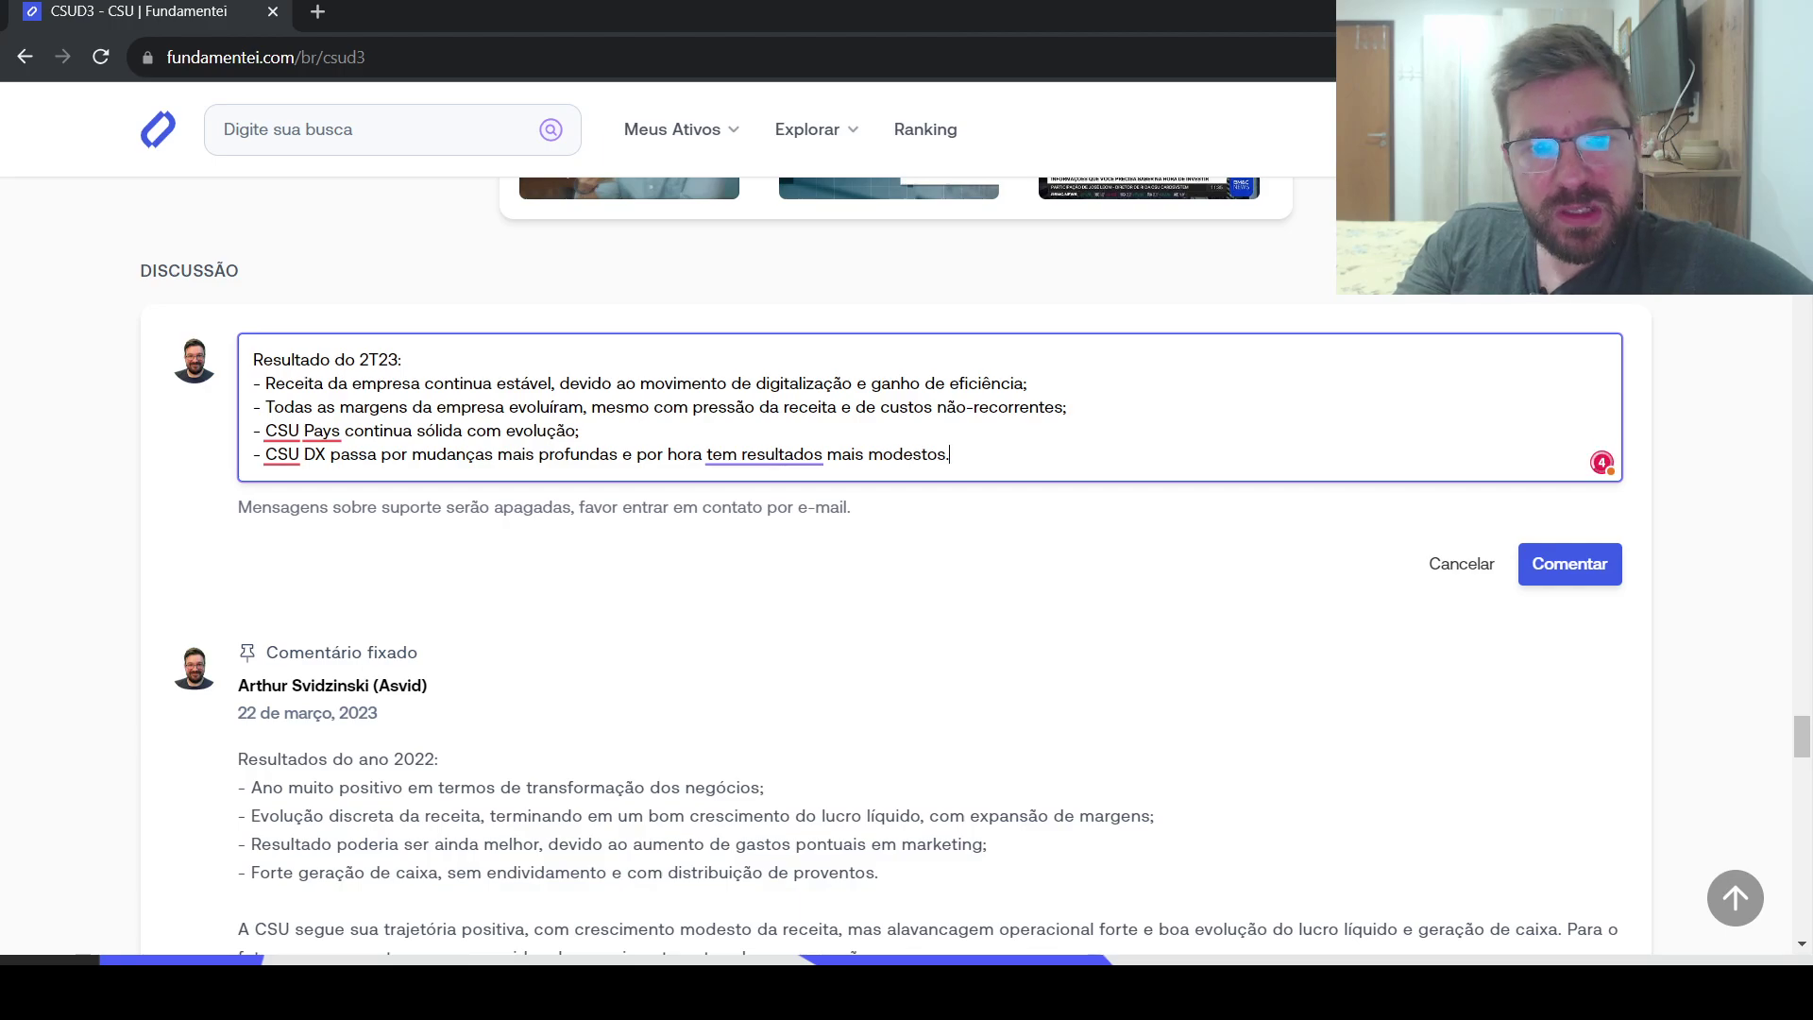
Add a fifth bullet on a new line: "- Empresa continua forte geradora de caixa e sem dívidas.".
key(Return)
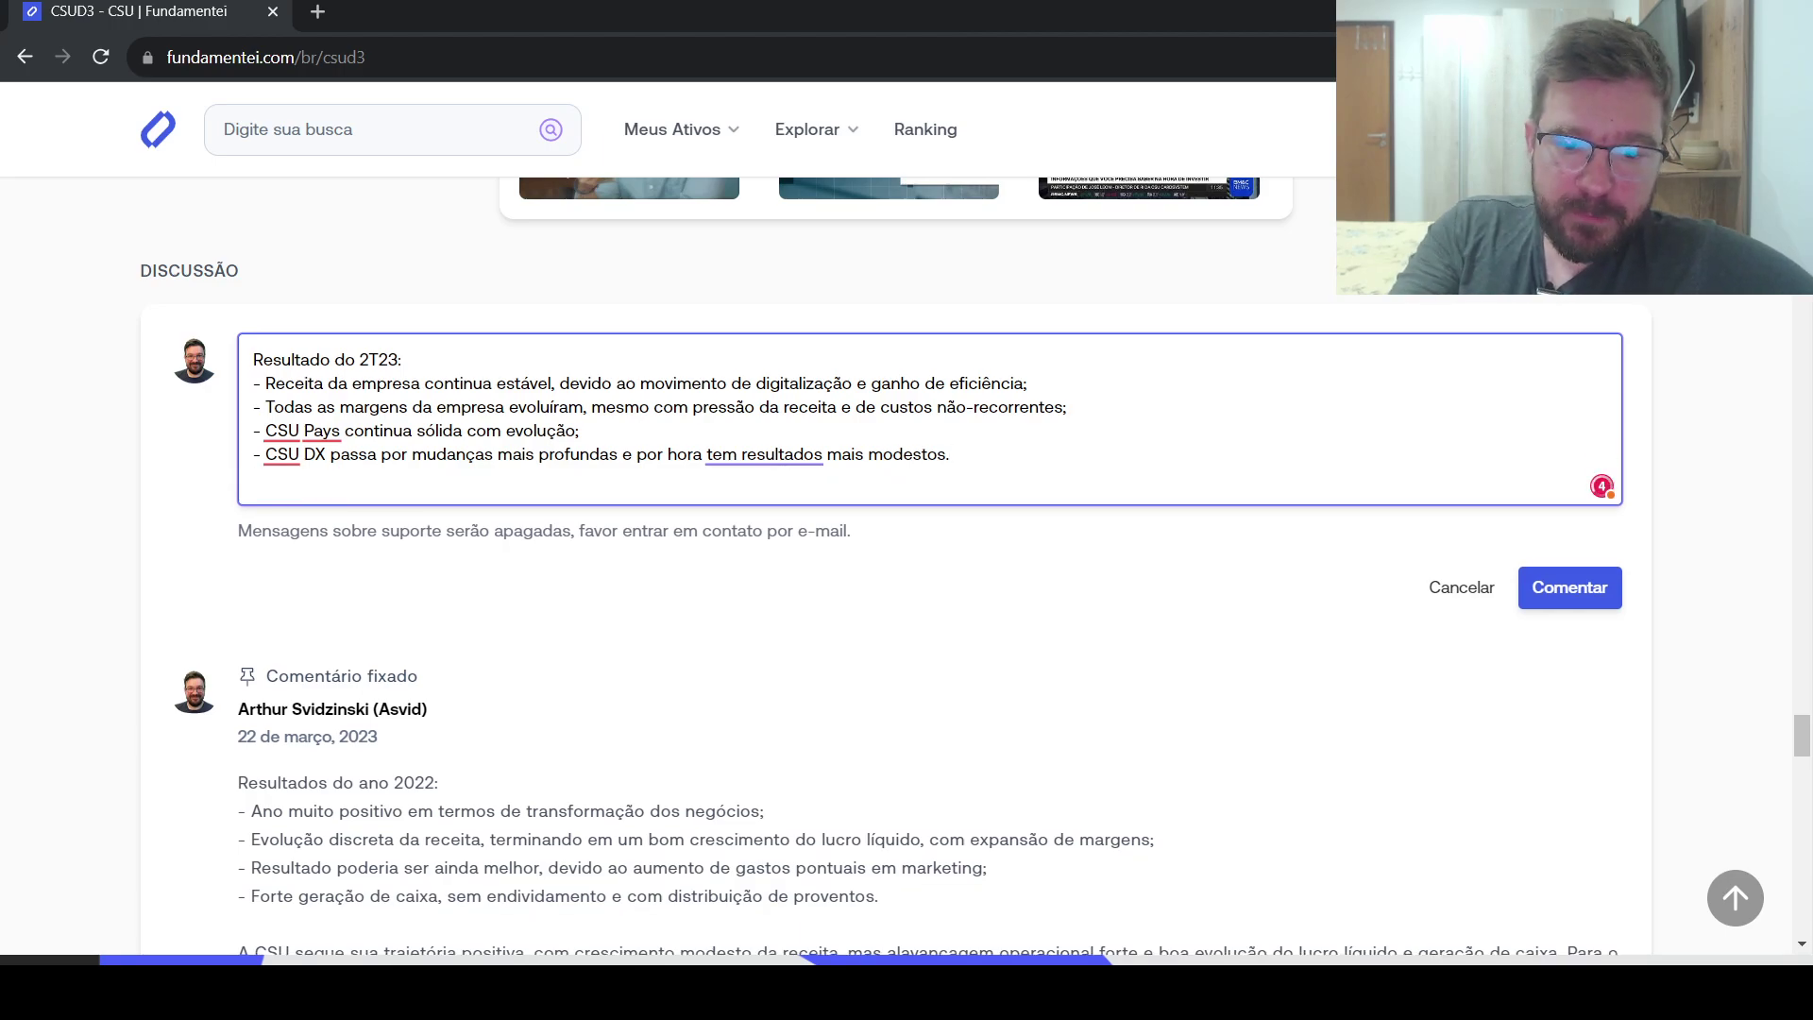
text(- Empresa continua)
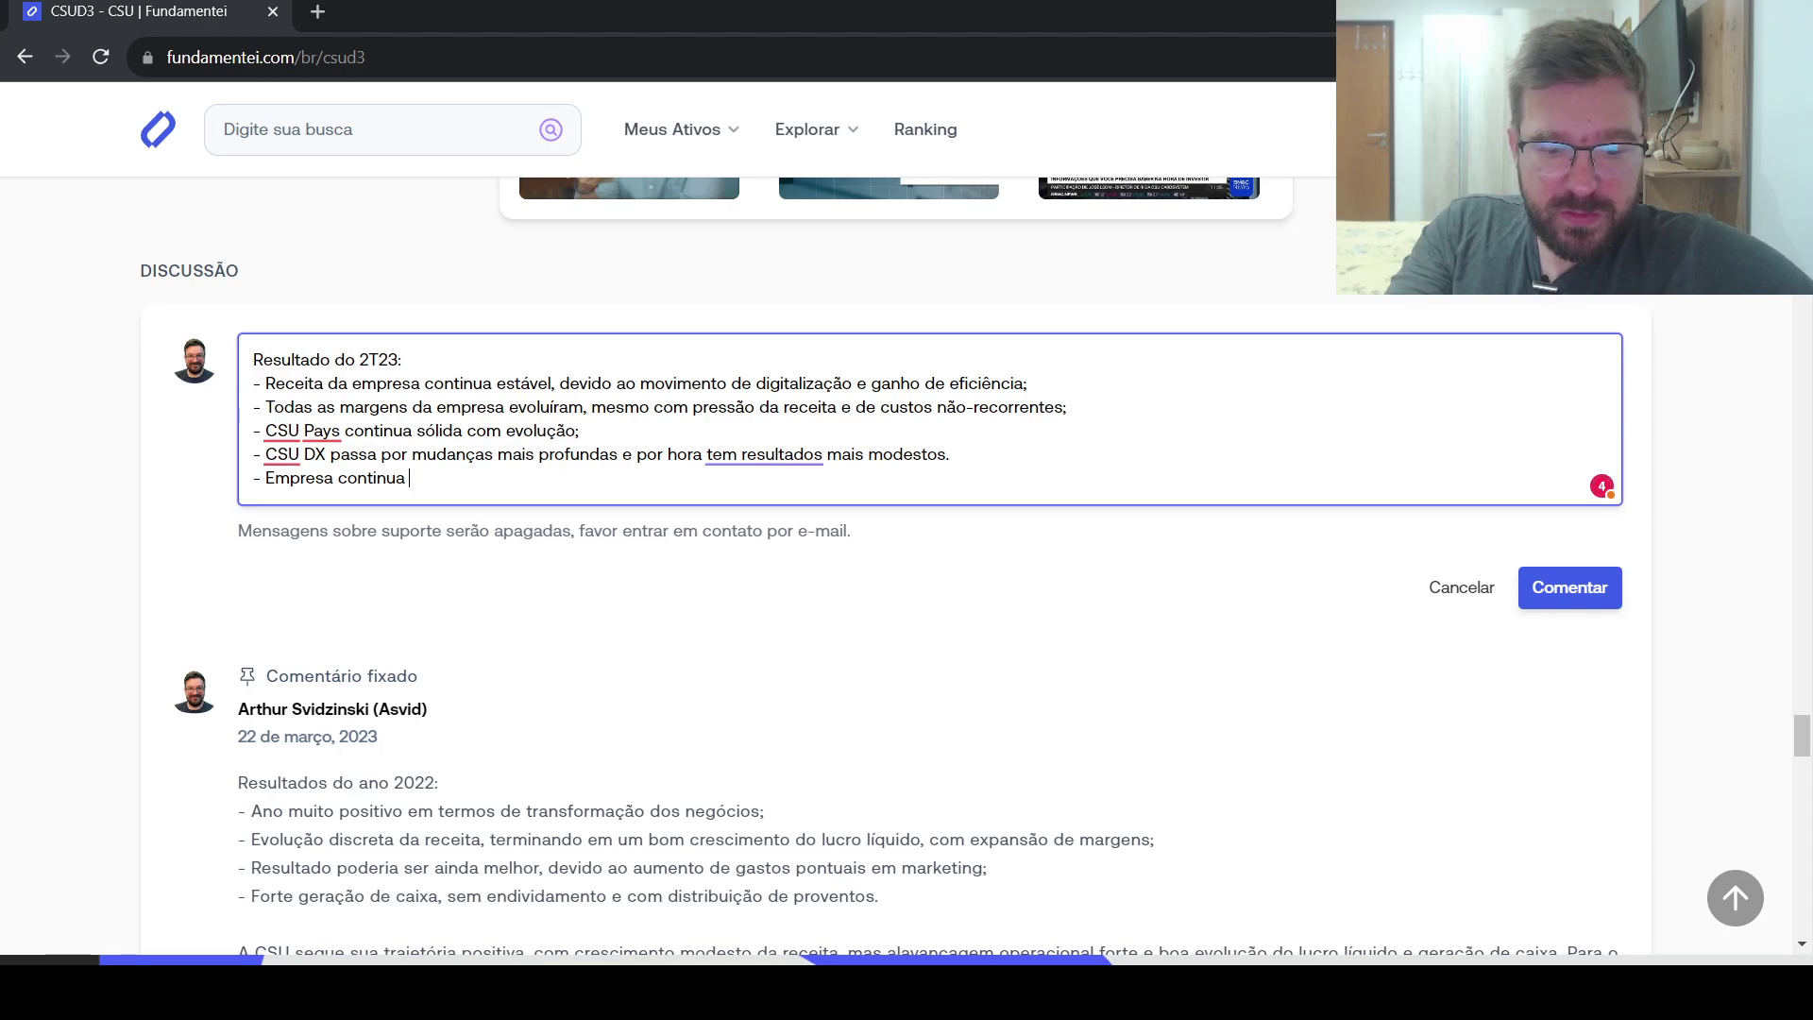
text( uma)
key(BackSpace)
key(BackSpace)
key(BackSpace)
text(fort)
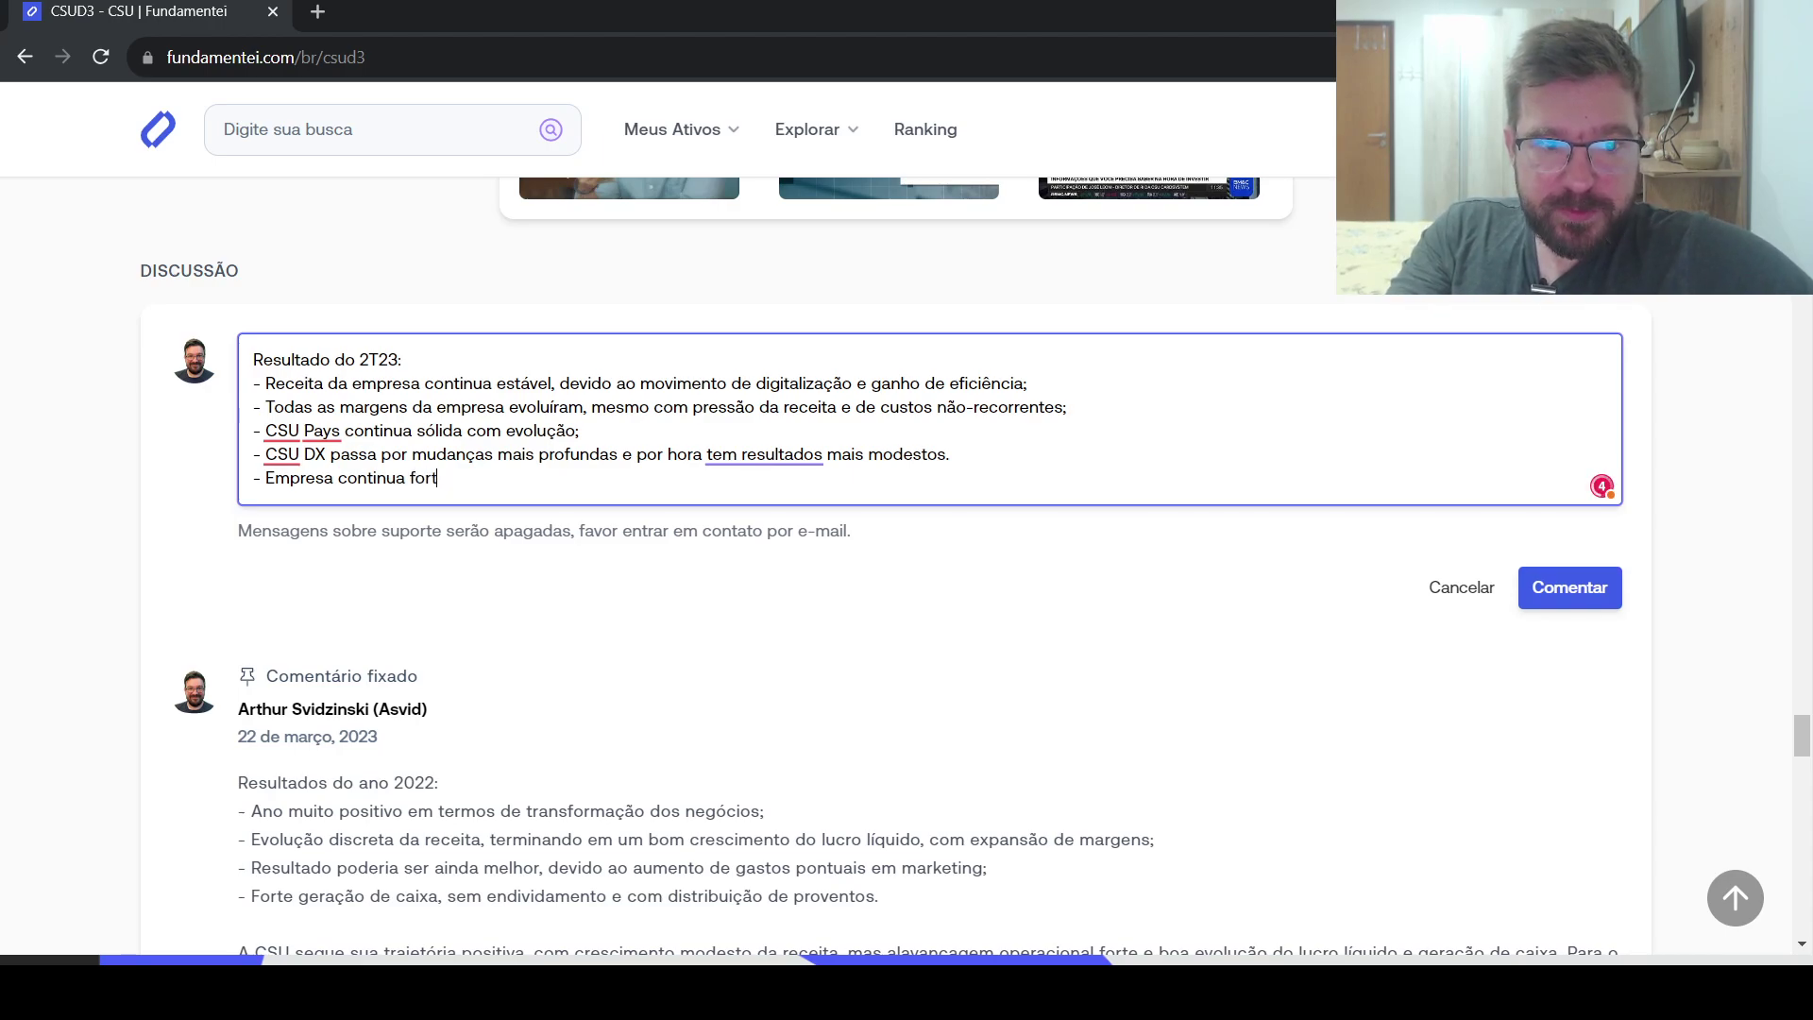
text(e geradora de caixa e)
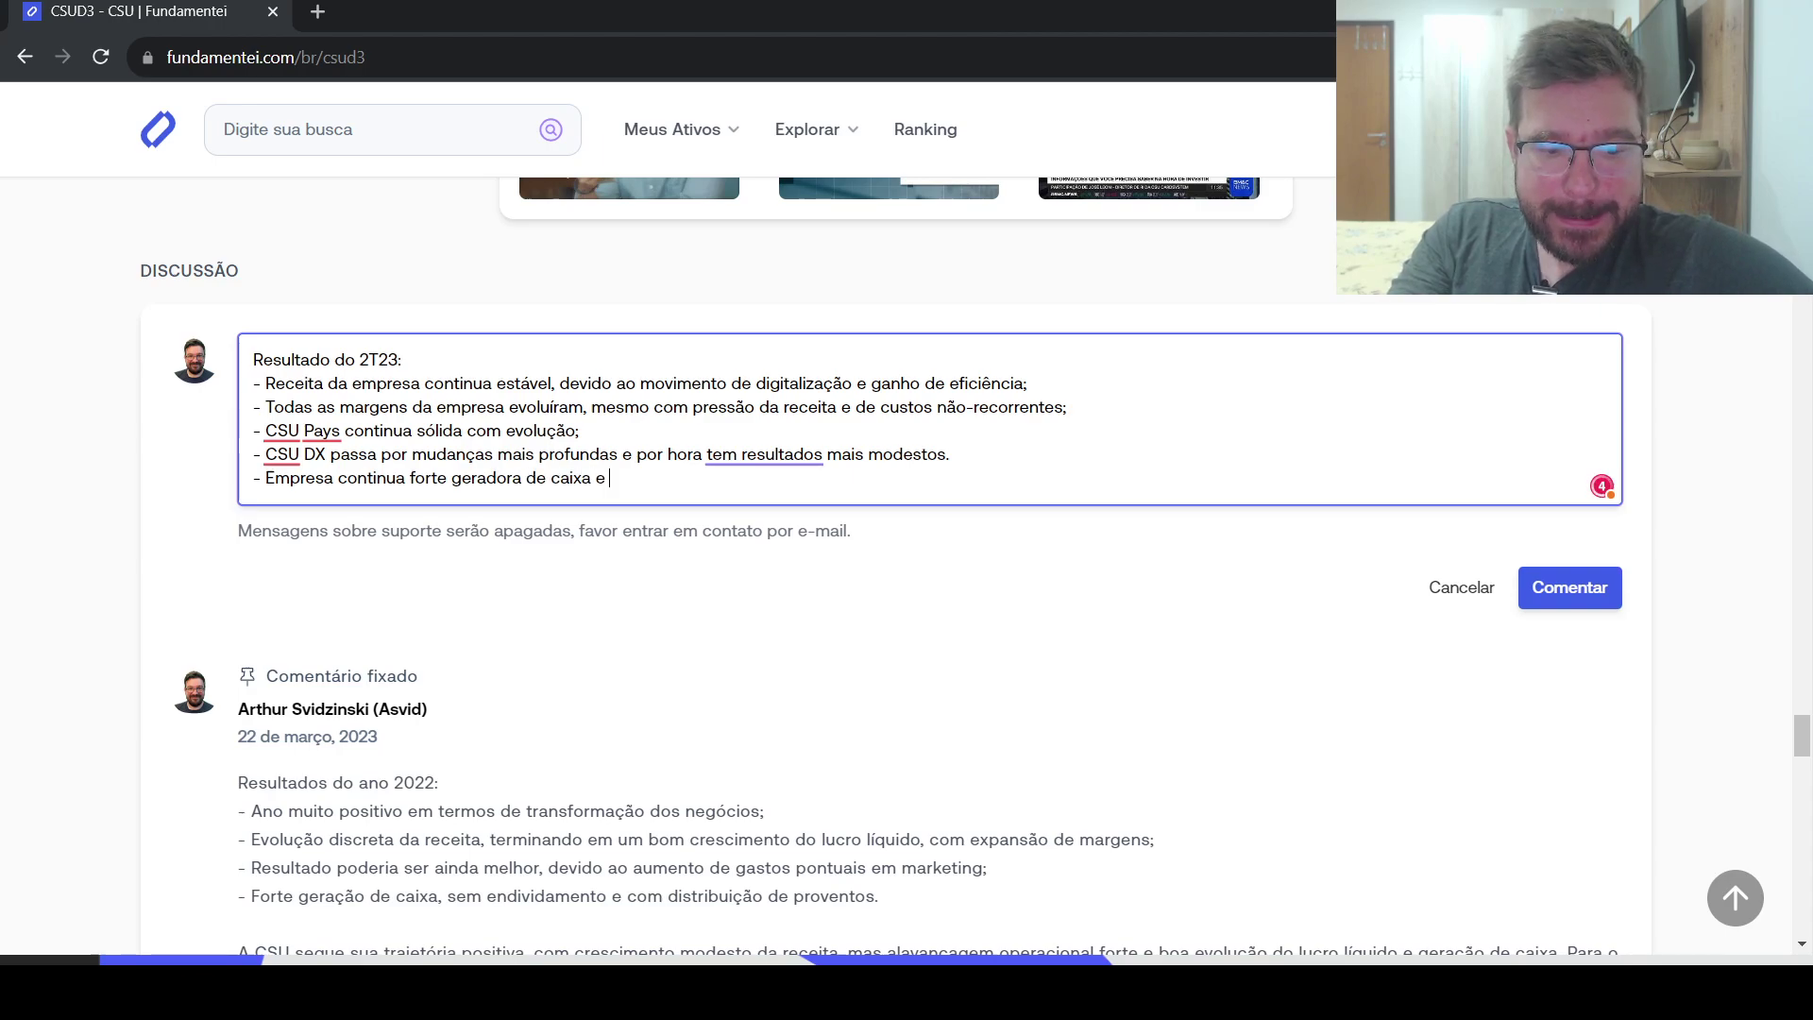
text( sem d[ividen)
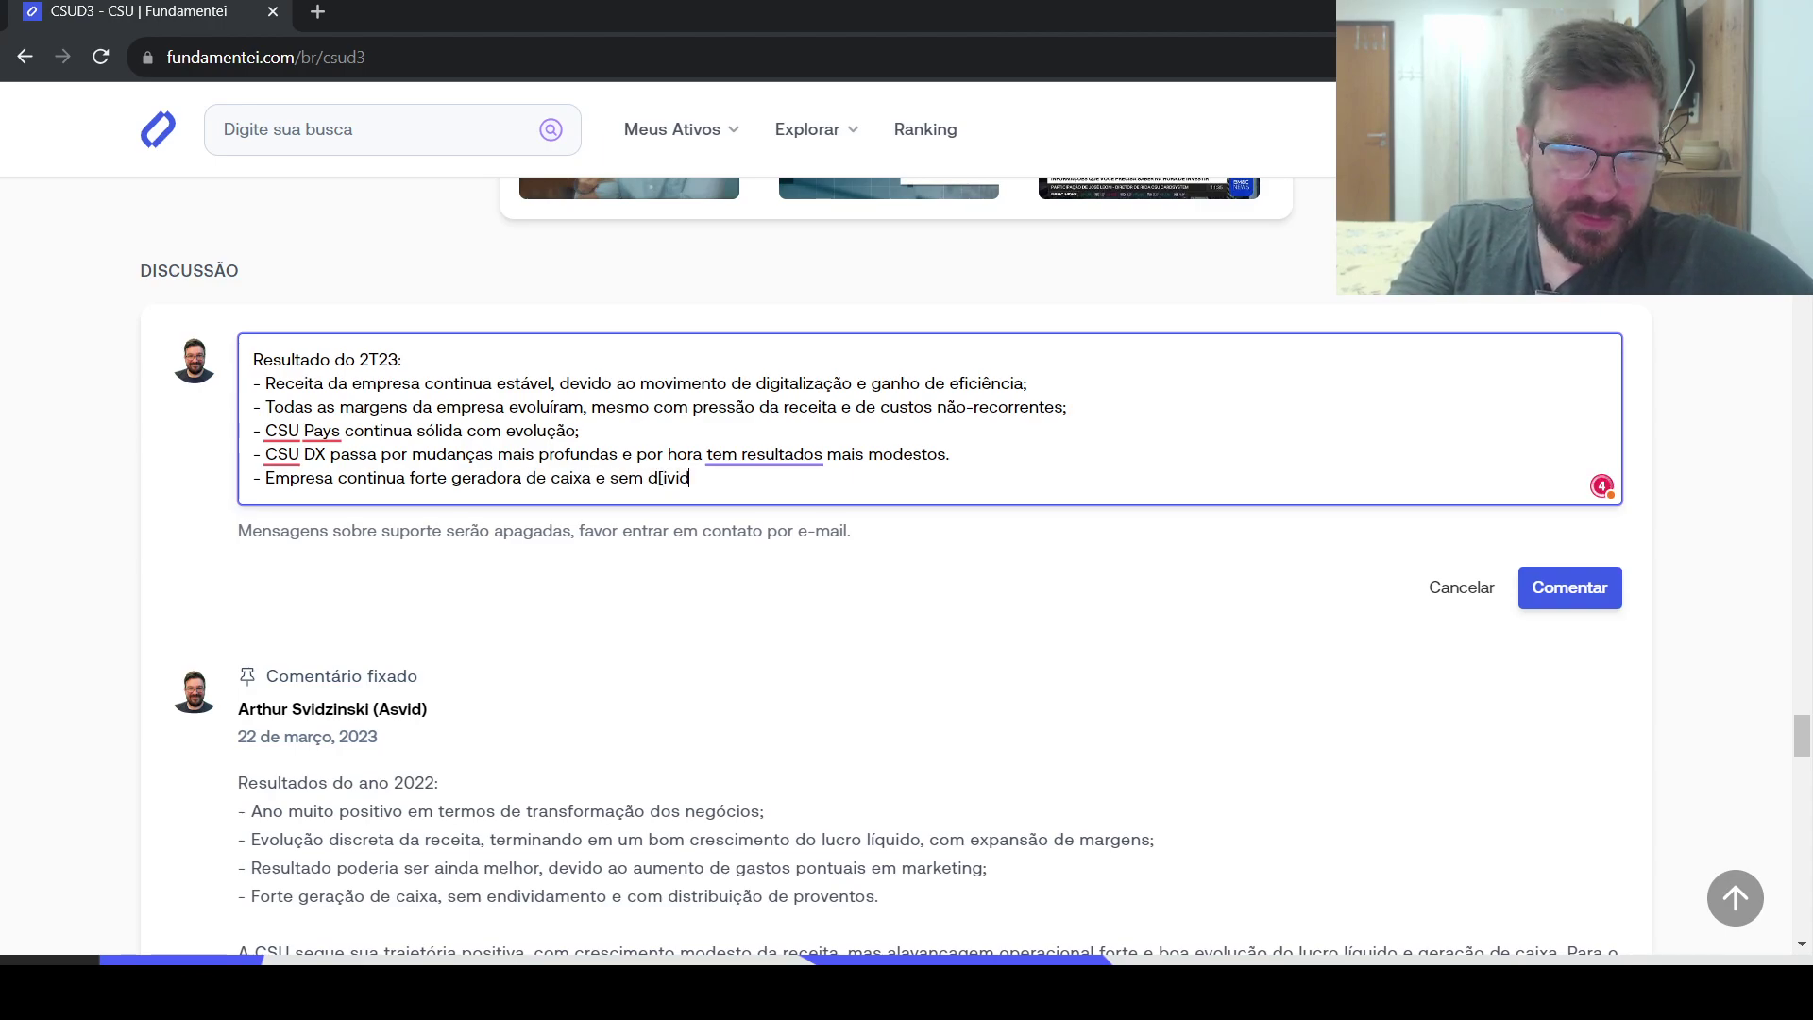
key(BackSpace)
key(BackSpace)
key(BackSpace)
key(BackSpace)
key(BackSpace)
key(BackSpace)
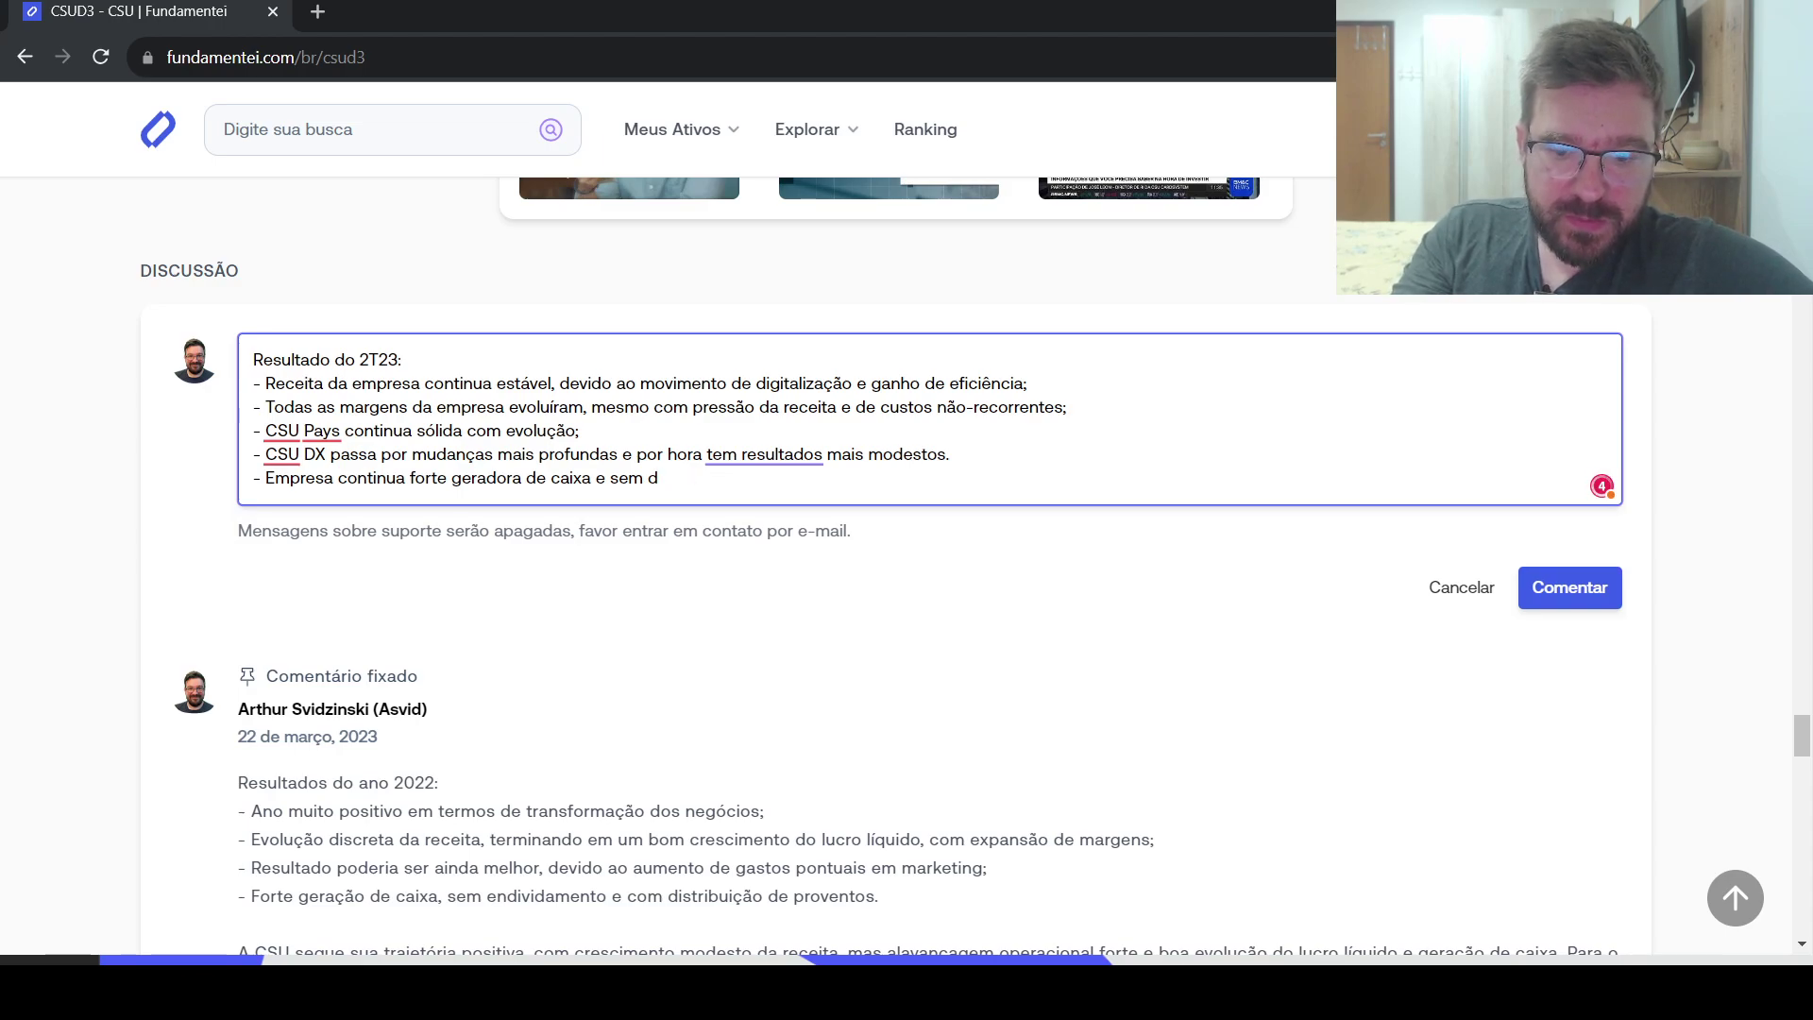
text(ívidas.)
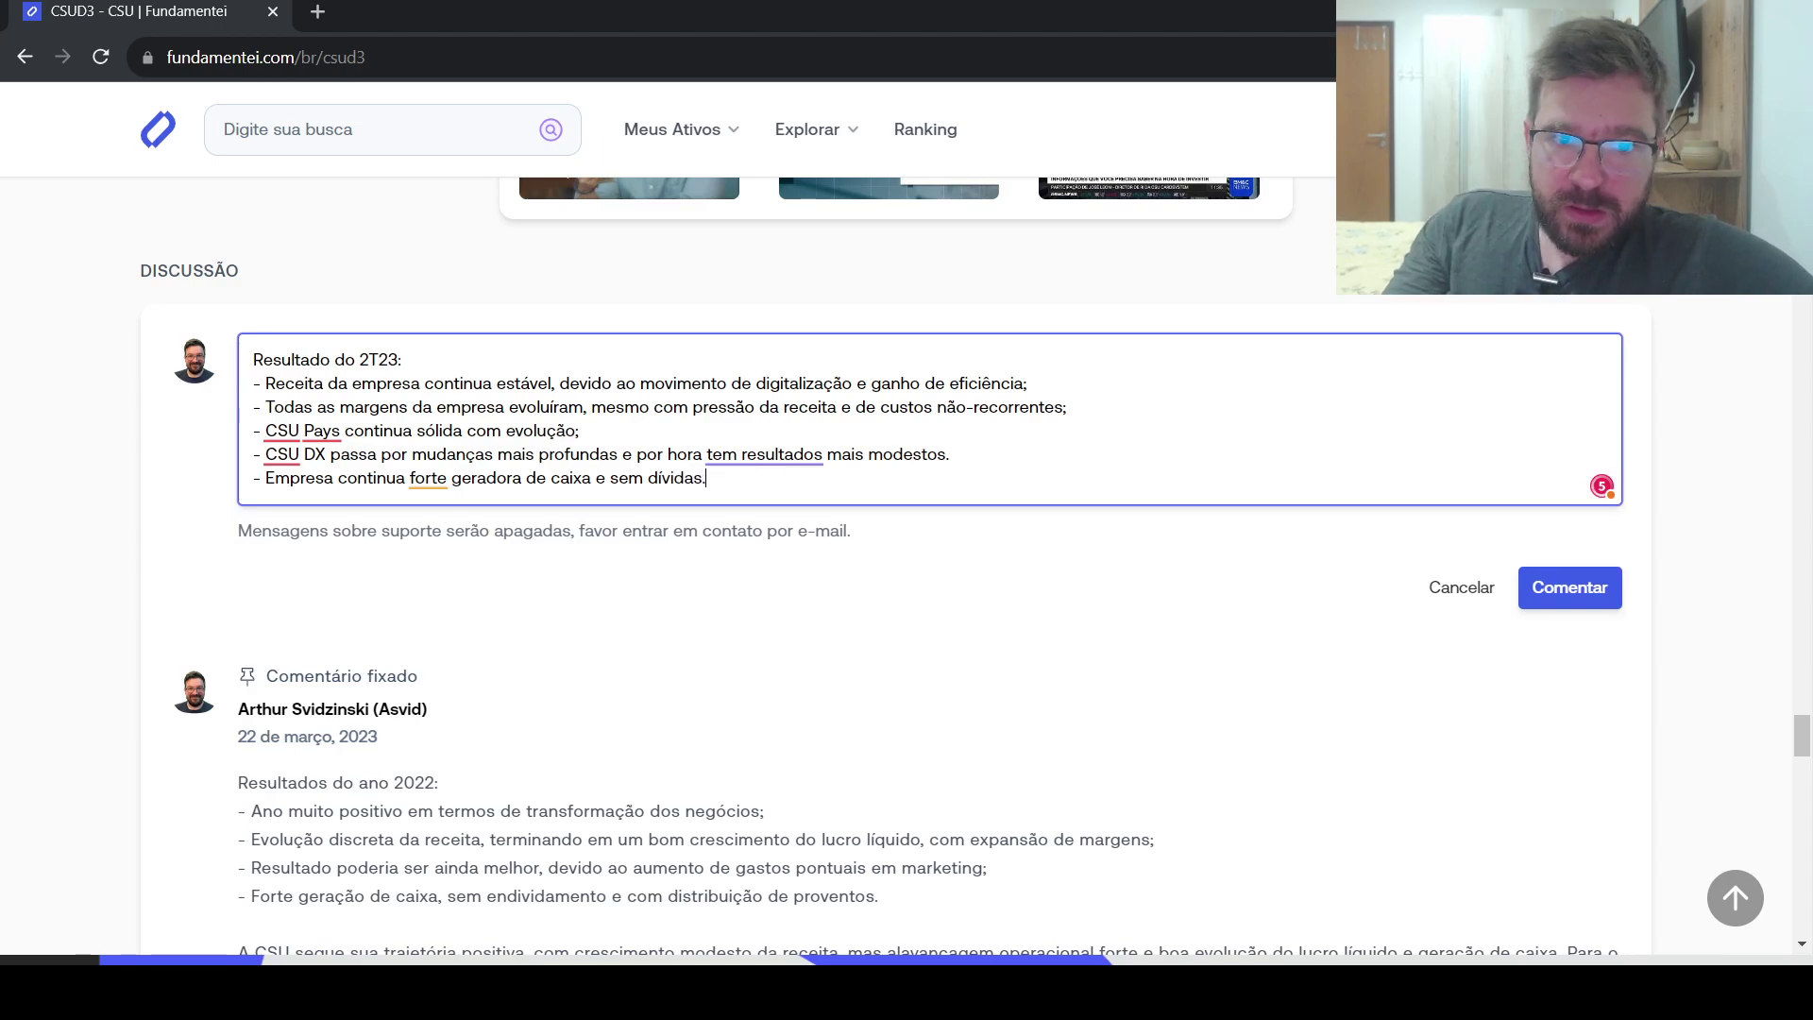
Start a closing paragraph after a blank line: "A CSU se preparou muito nos últimos anos para oferecer um portfólio".
key(Return)
key(Return)
text(A)
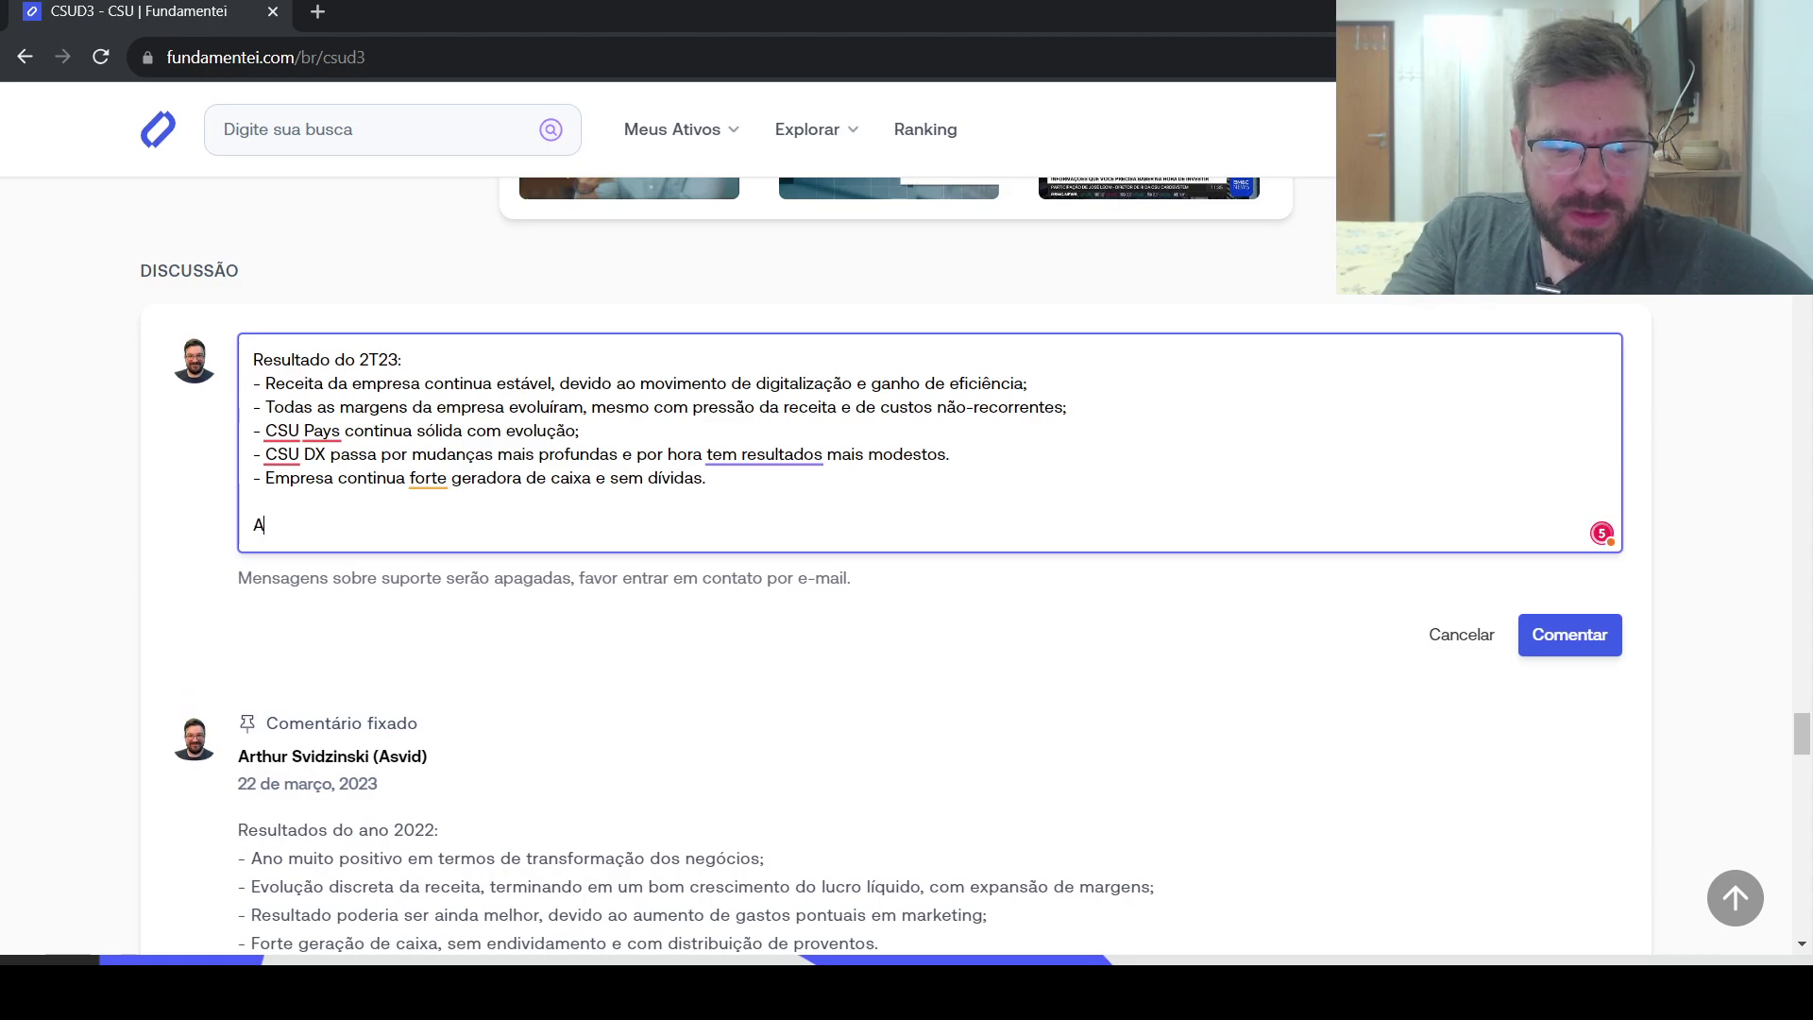
text( CSU se)
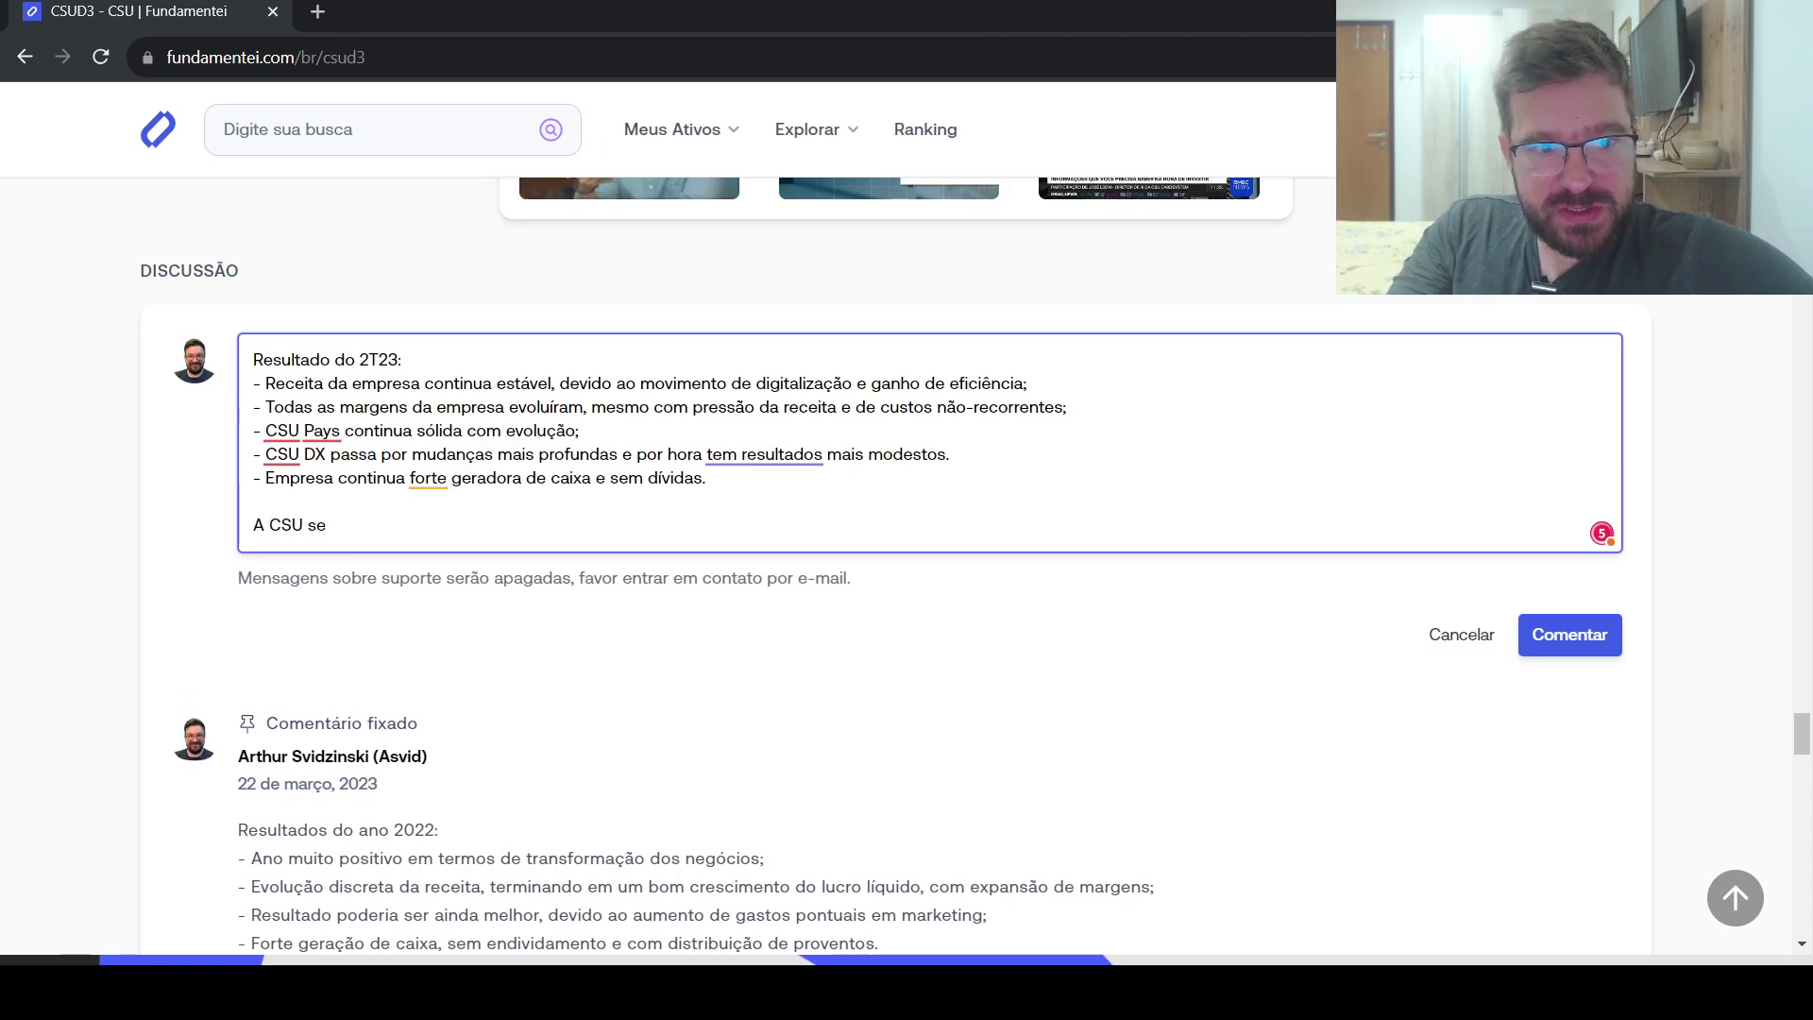
text( prepar)
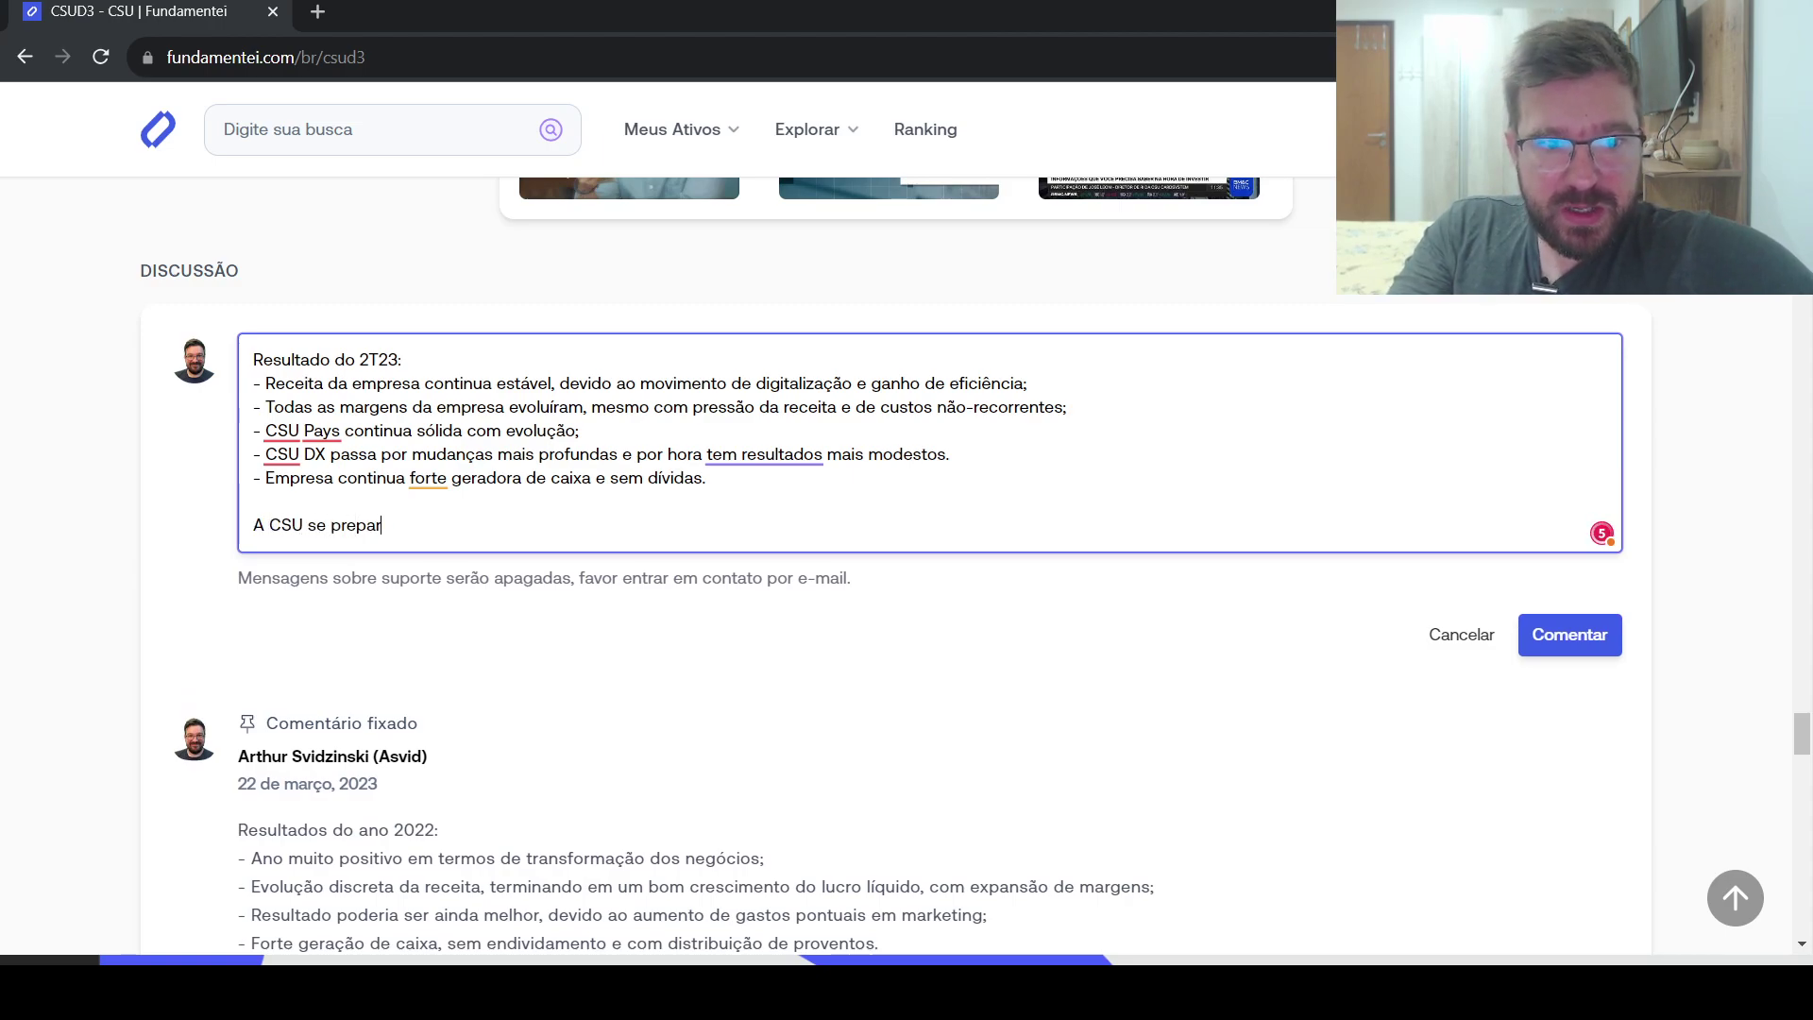
text(ou mui)
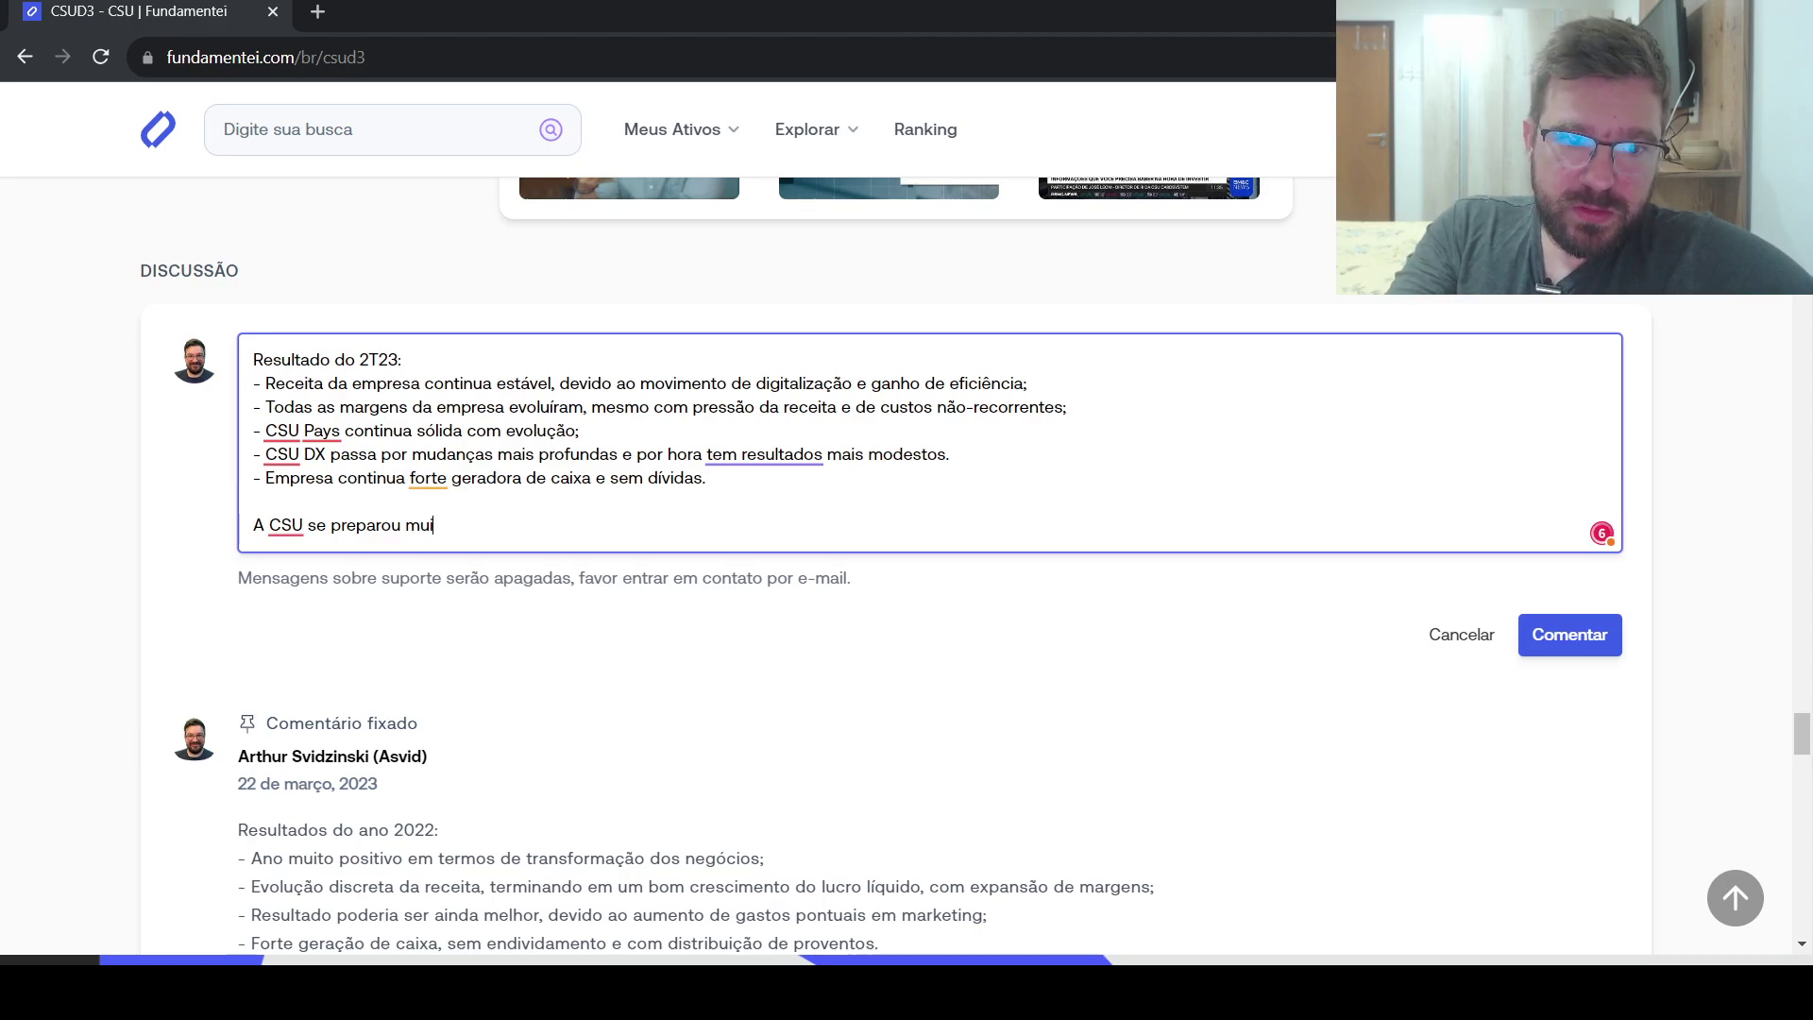
text(to nos ú)
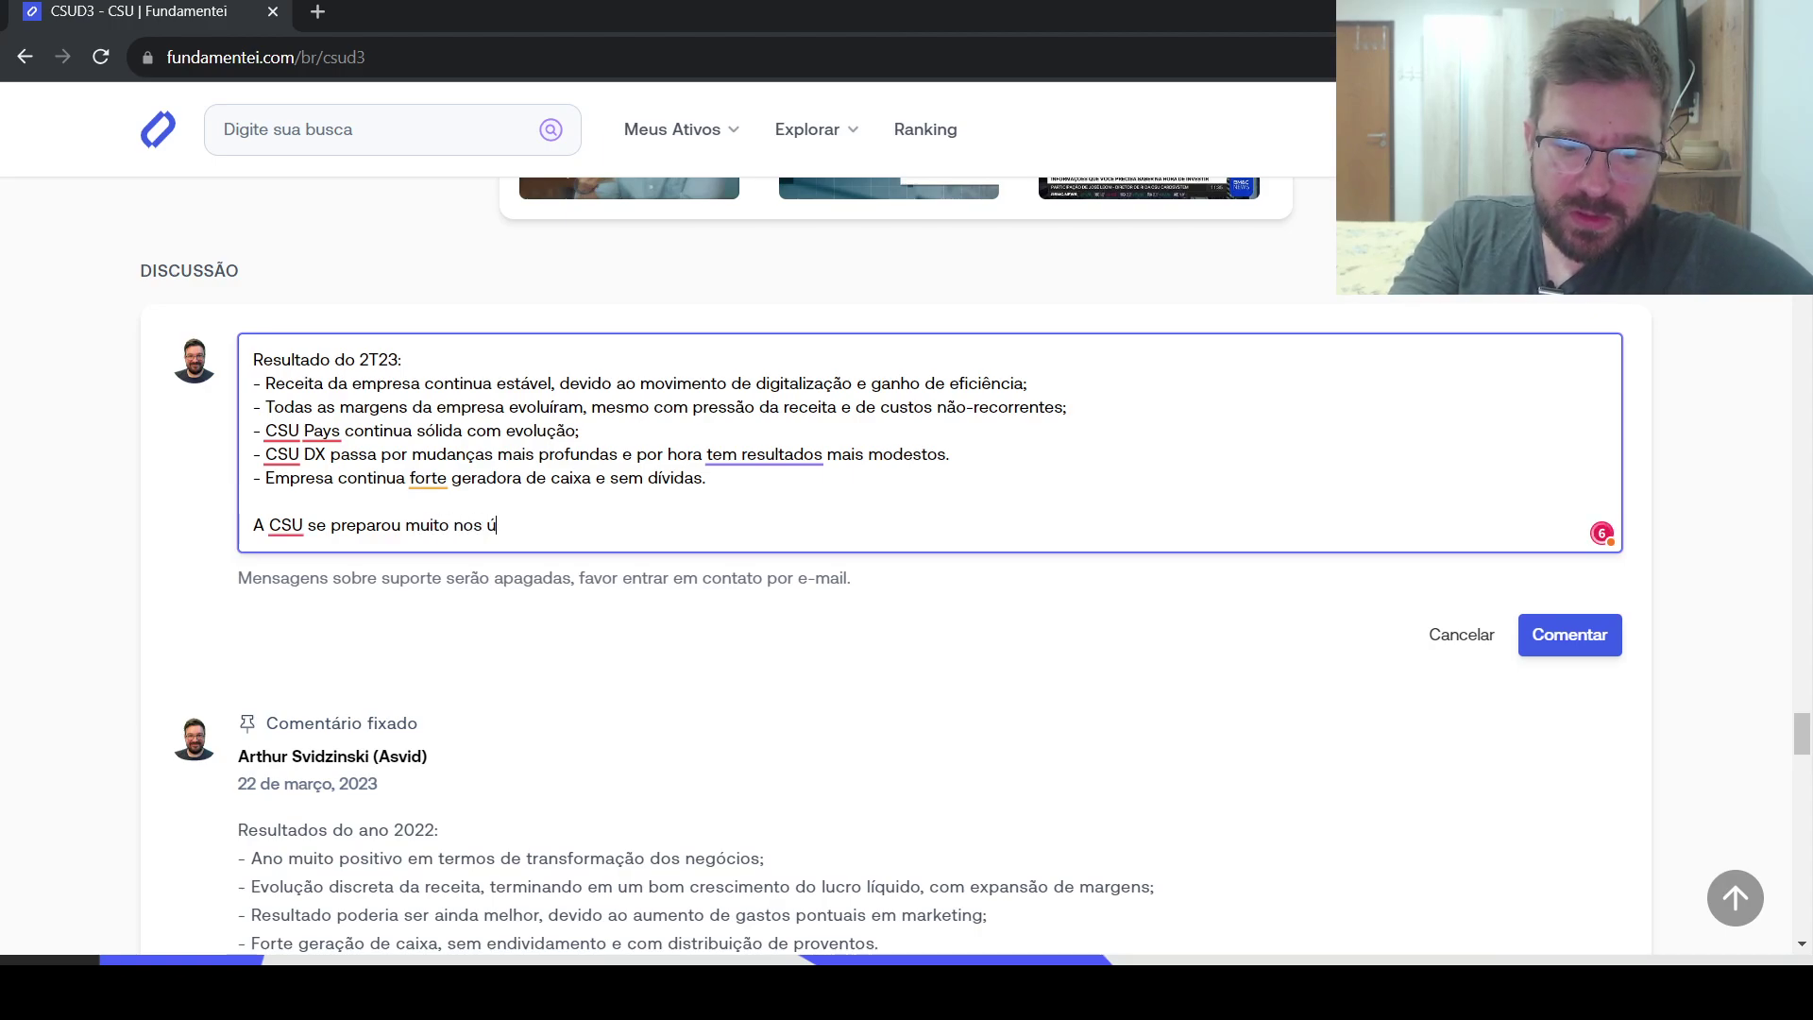
text(ltimos anos para o)
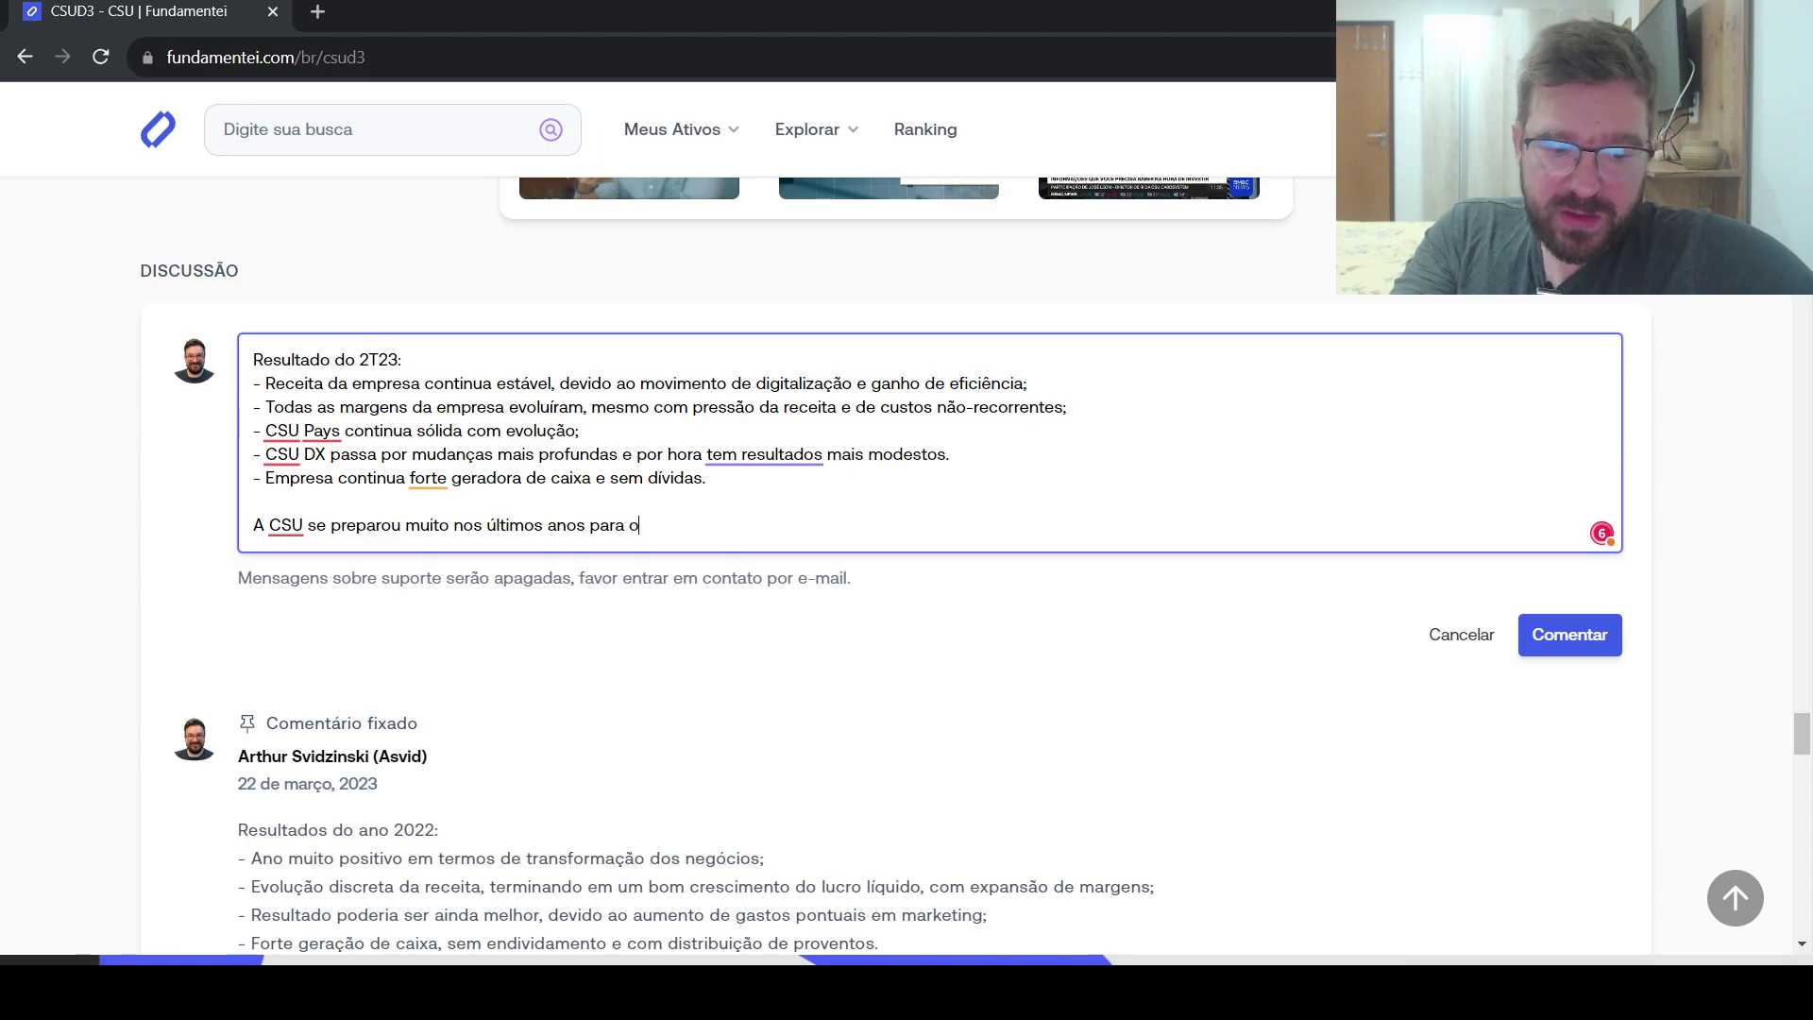
text(ferecer um port)
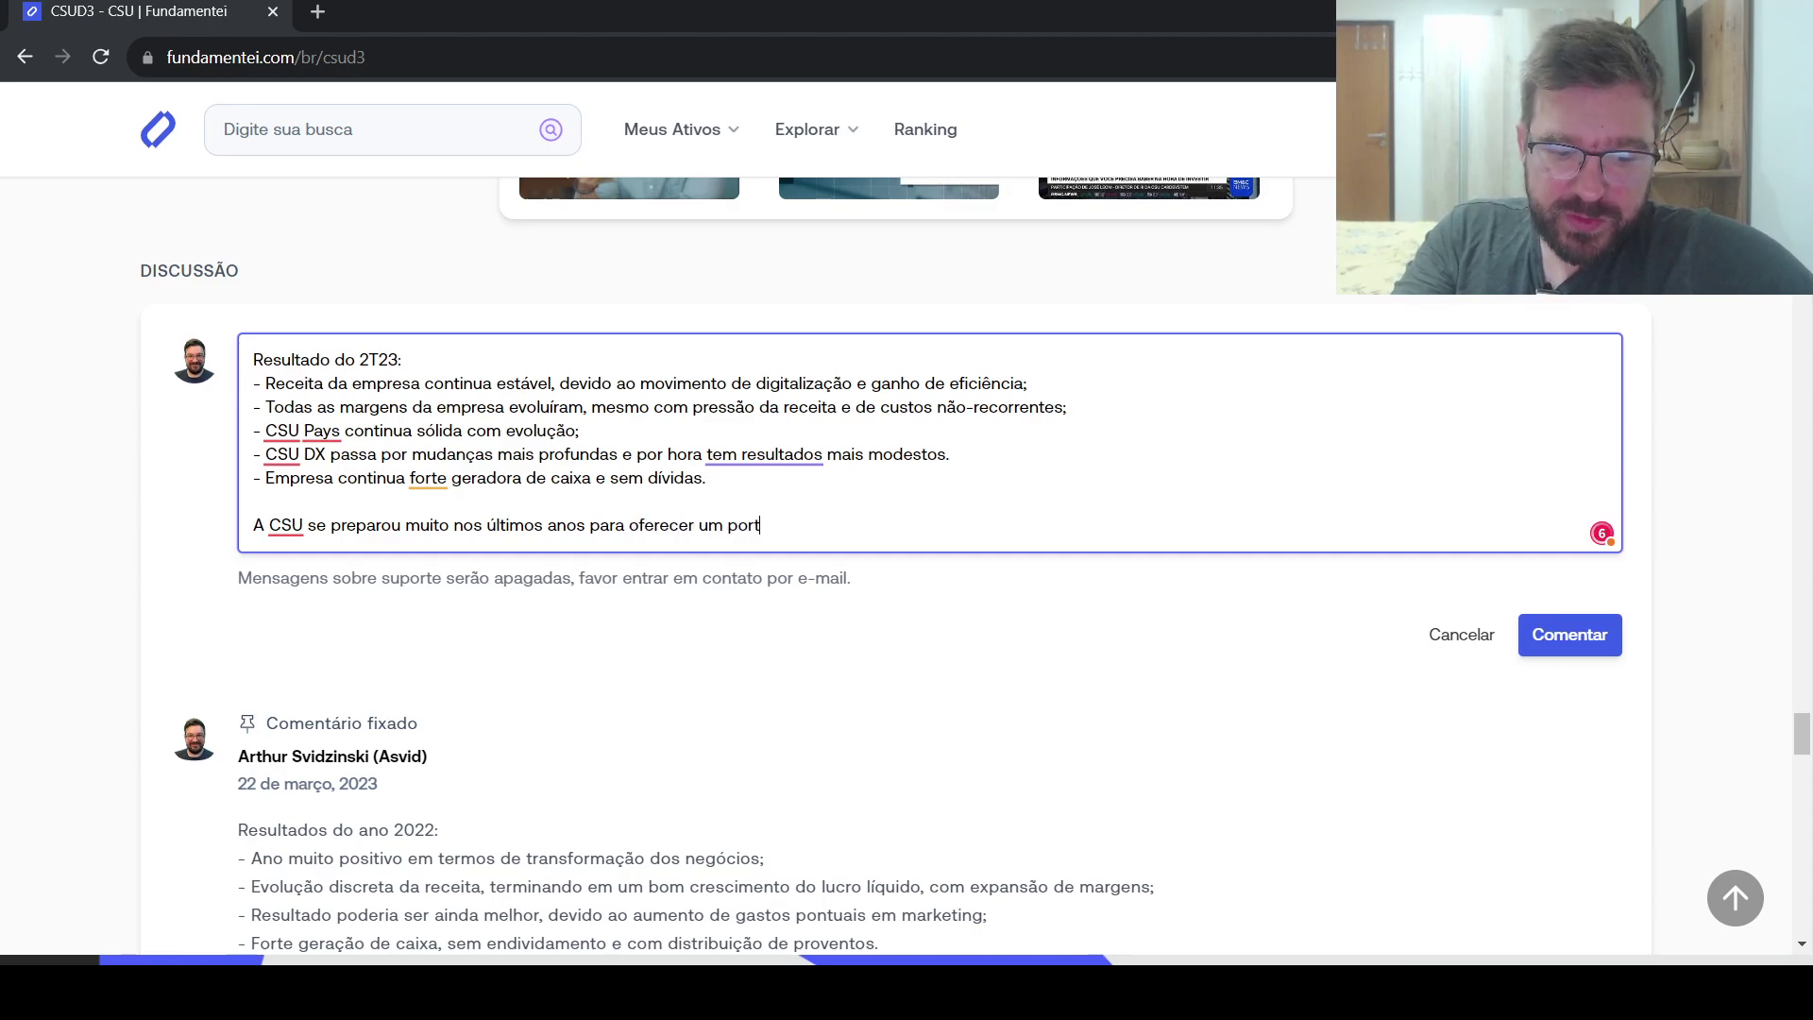
text(fólio ai)
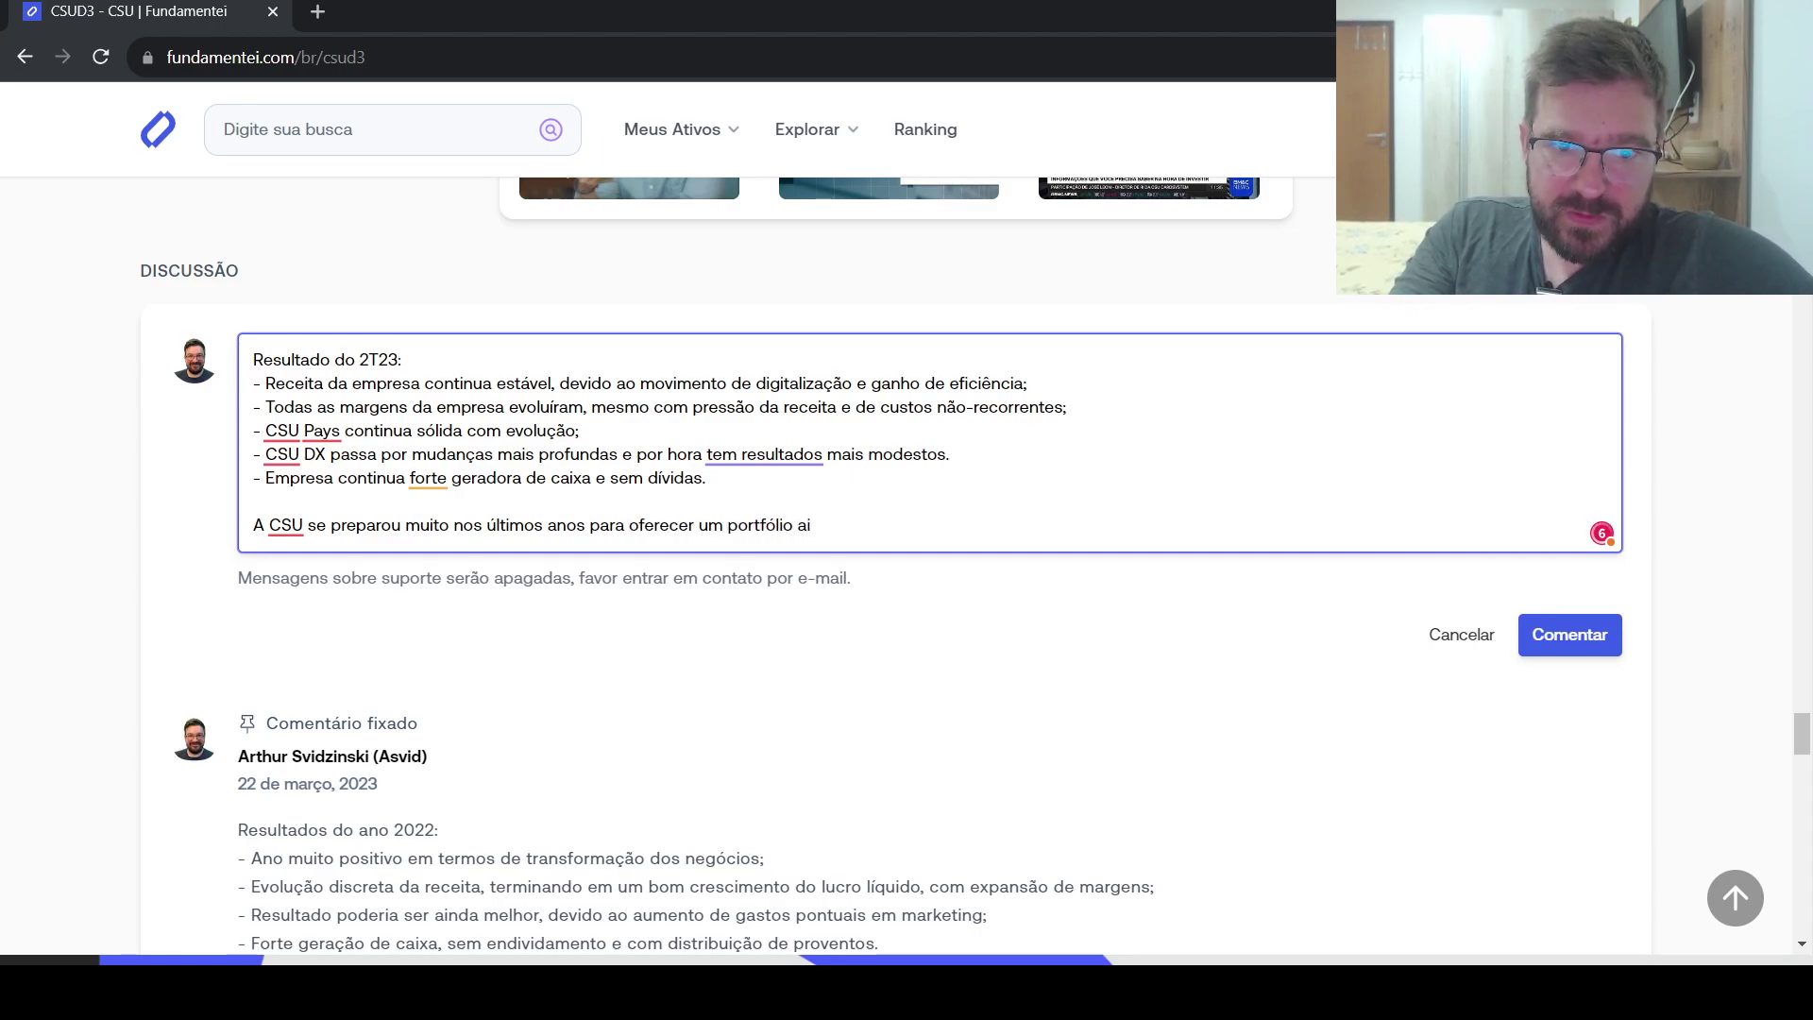
Finish the closing paragraph's first sentence after "portfólio" with "mais completo de serviços com uma rentabilidade melhor.".
key(BackSpace)
key(BackSpace)
text(mais complet)
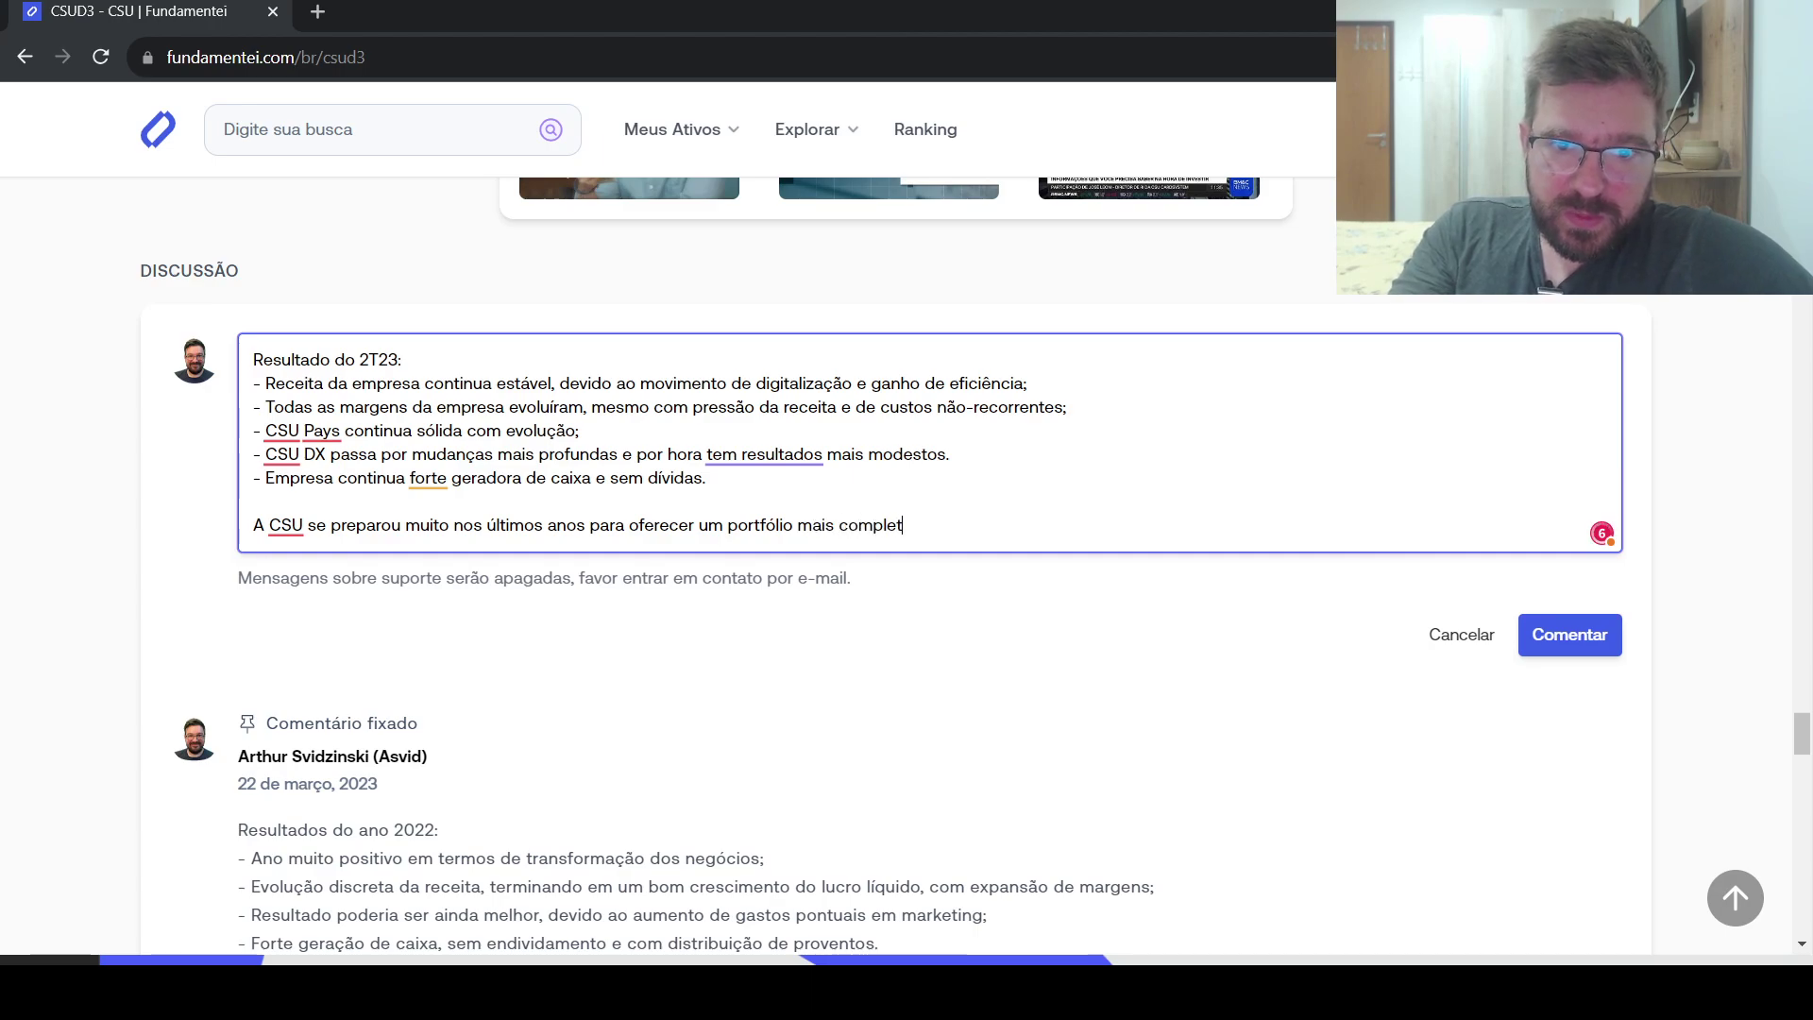
text(o de servi)
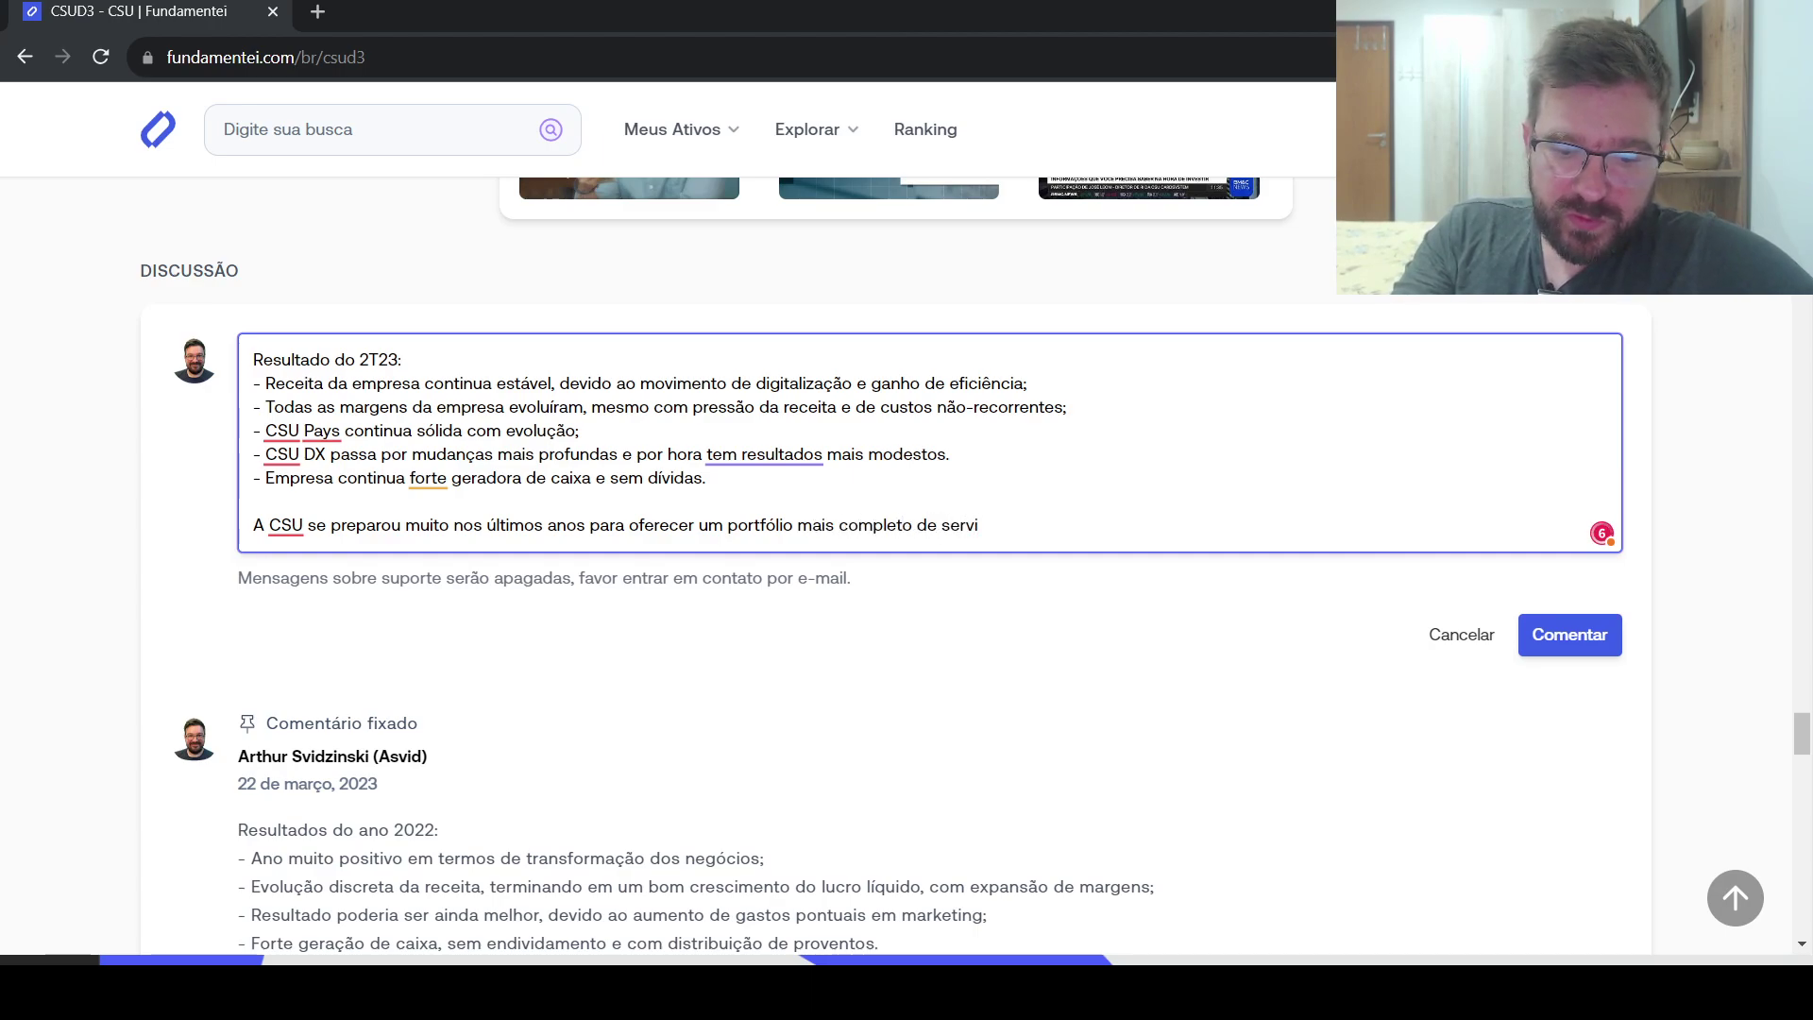
text(ços )
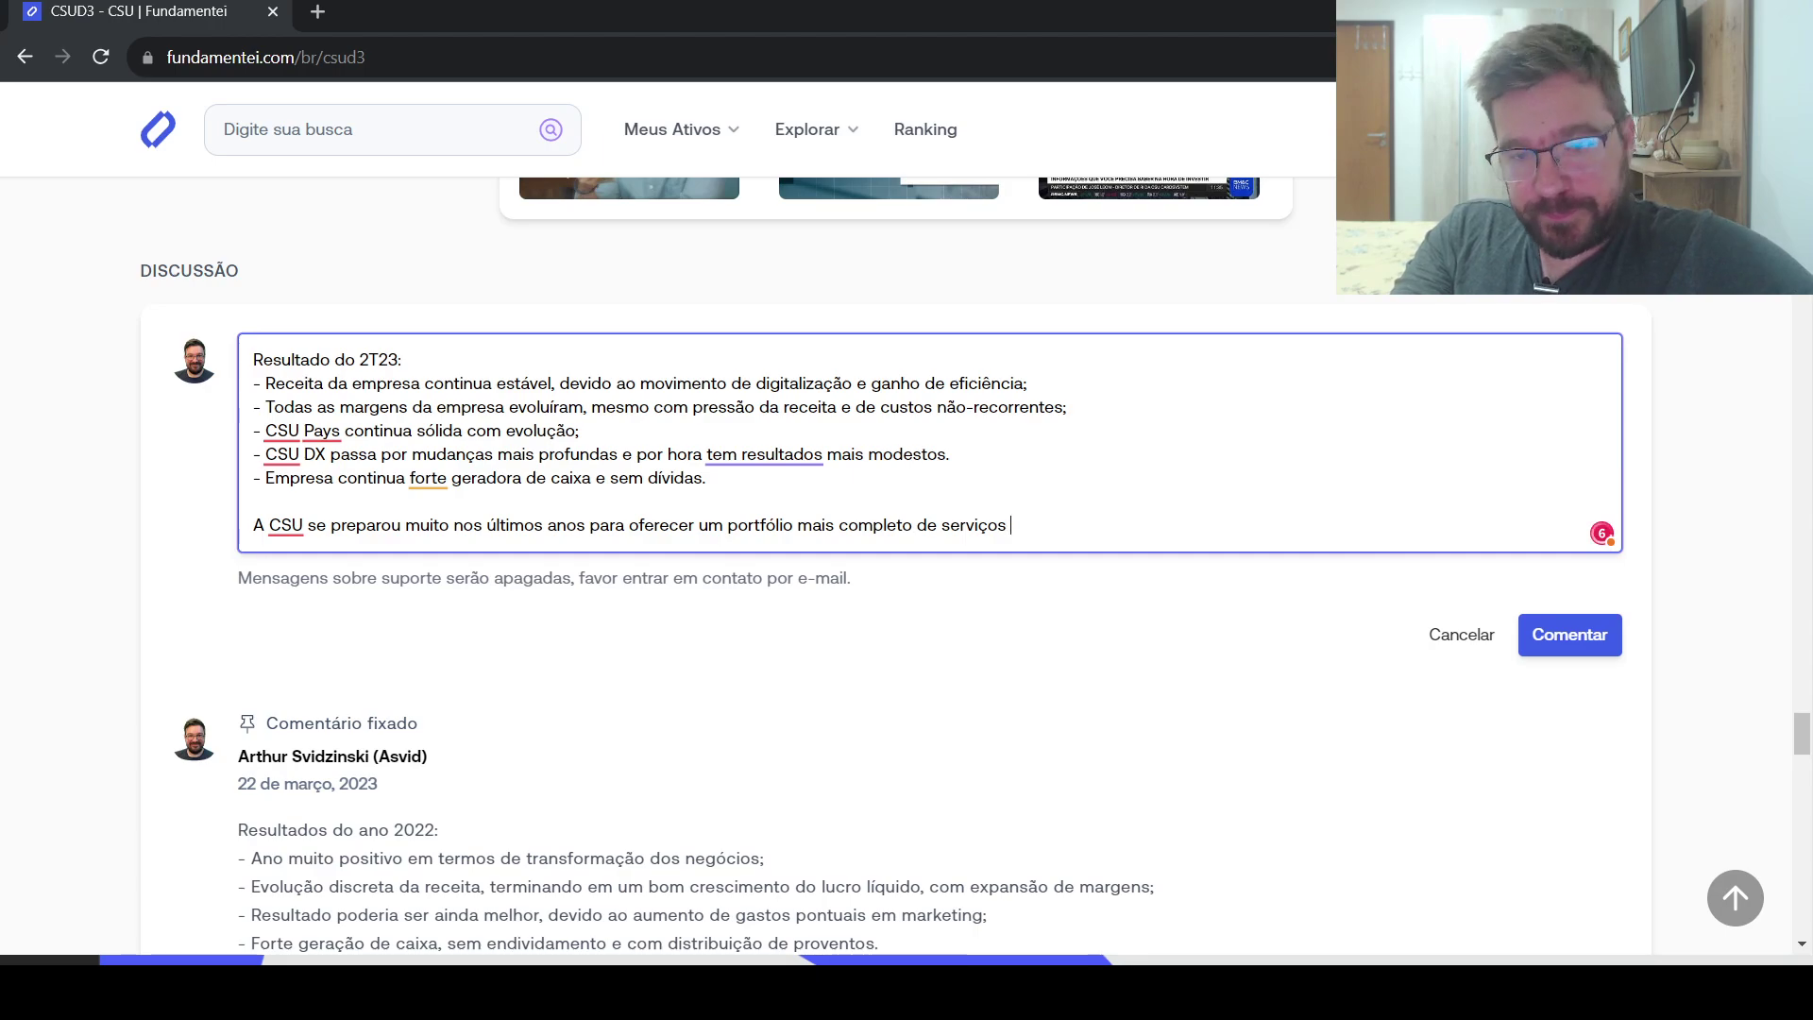
text(com uma re)
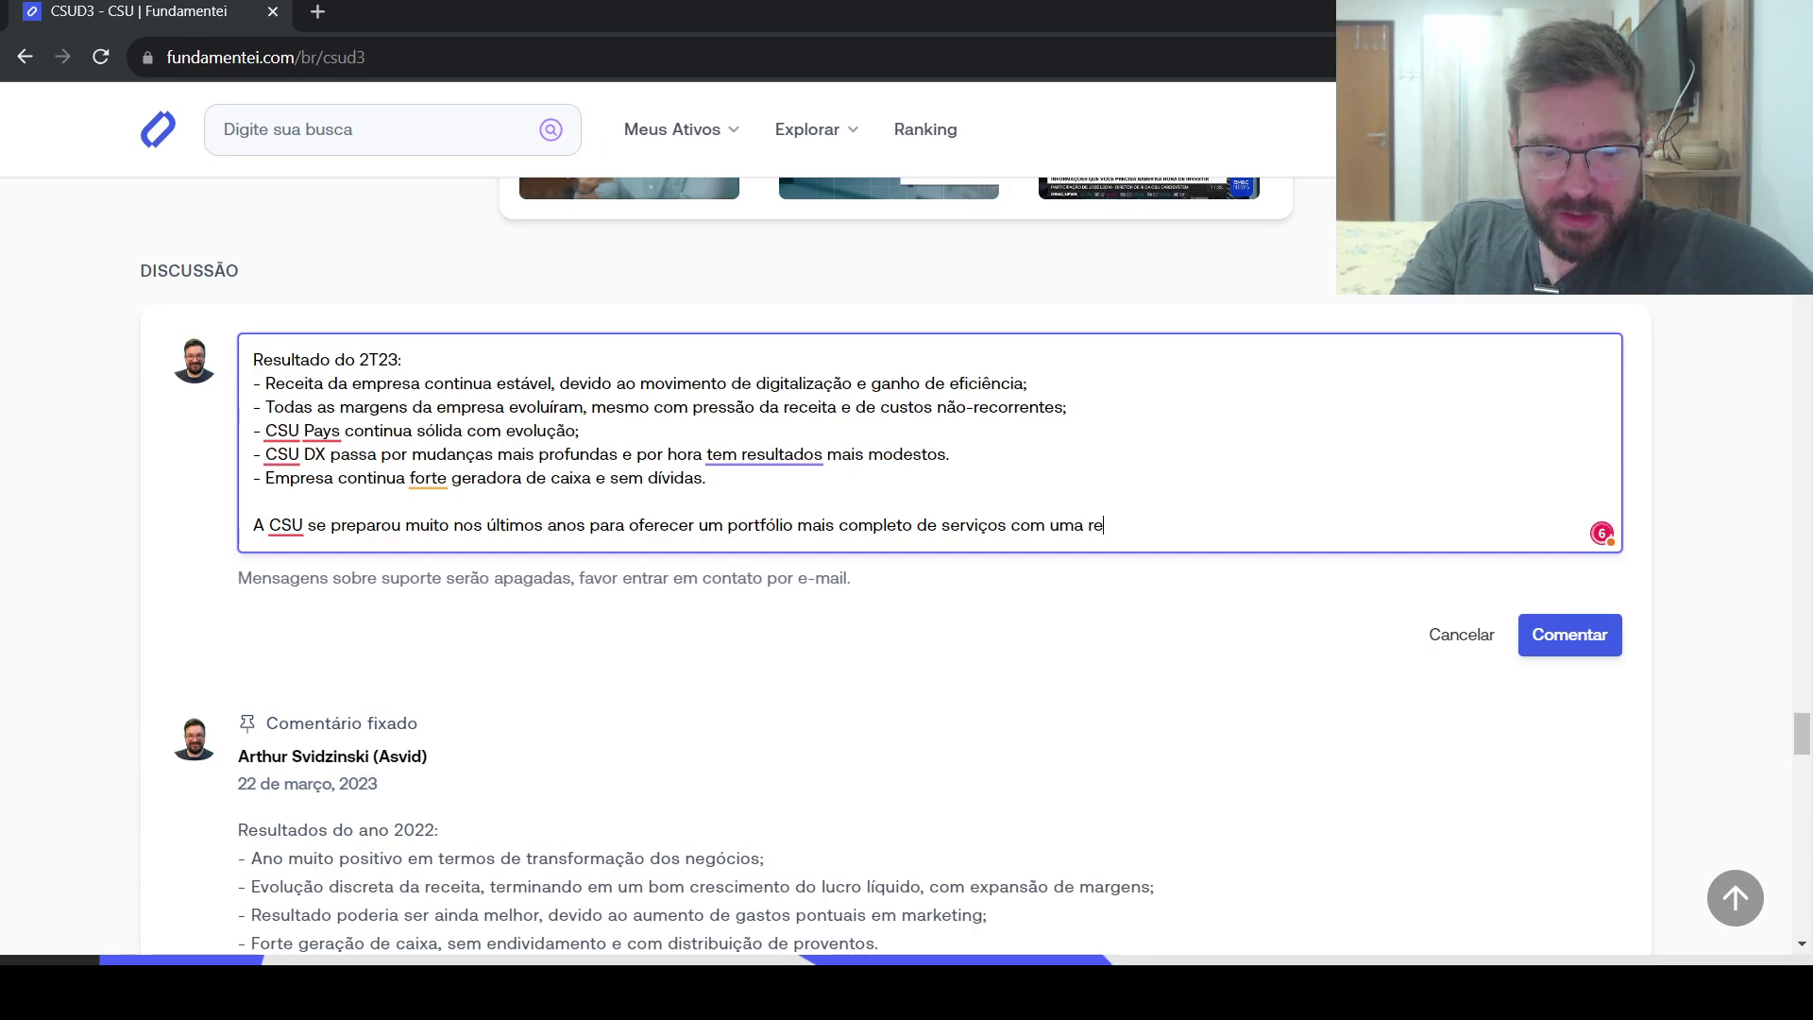
text(ntabilid)
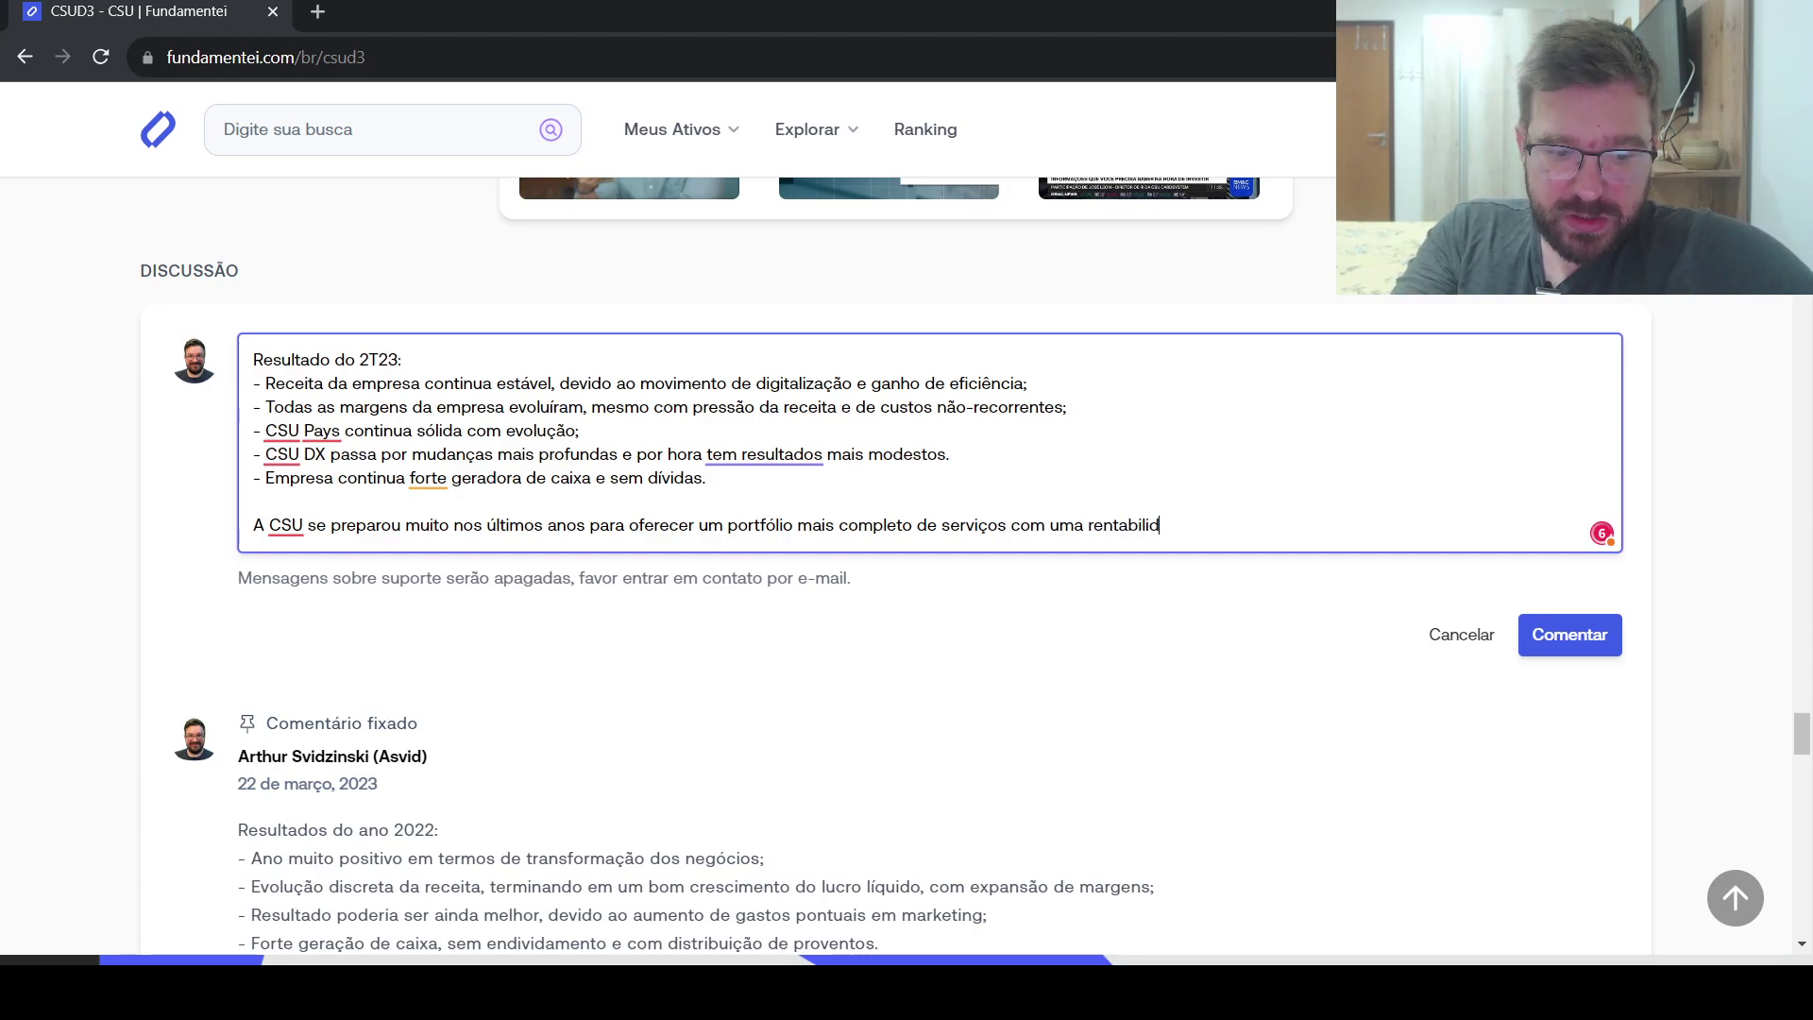
text(ade melhor.)
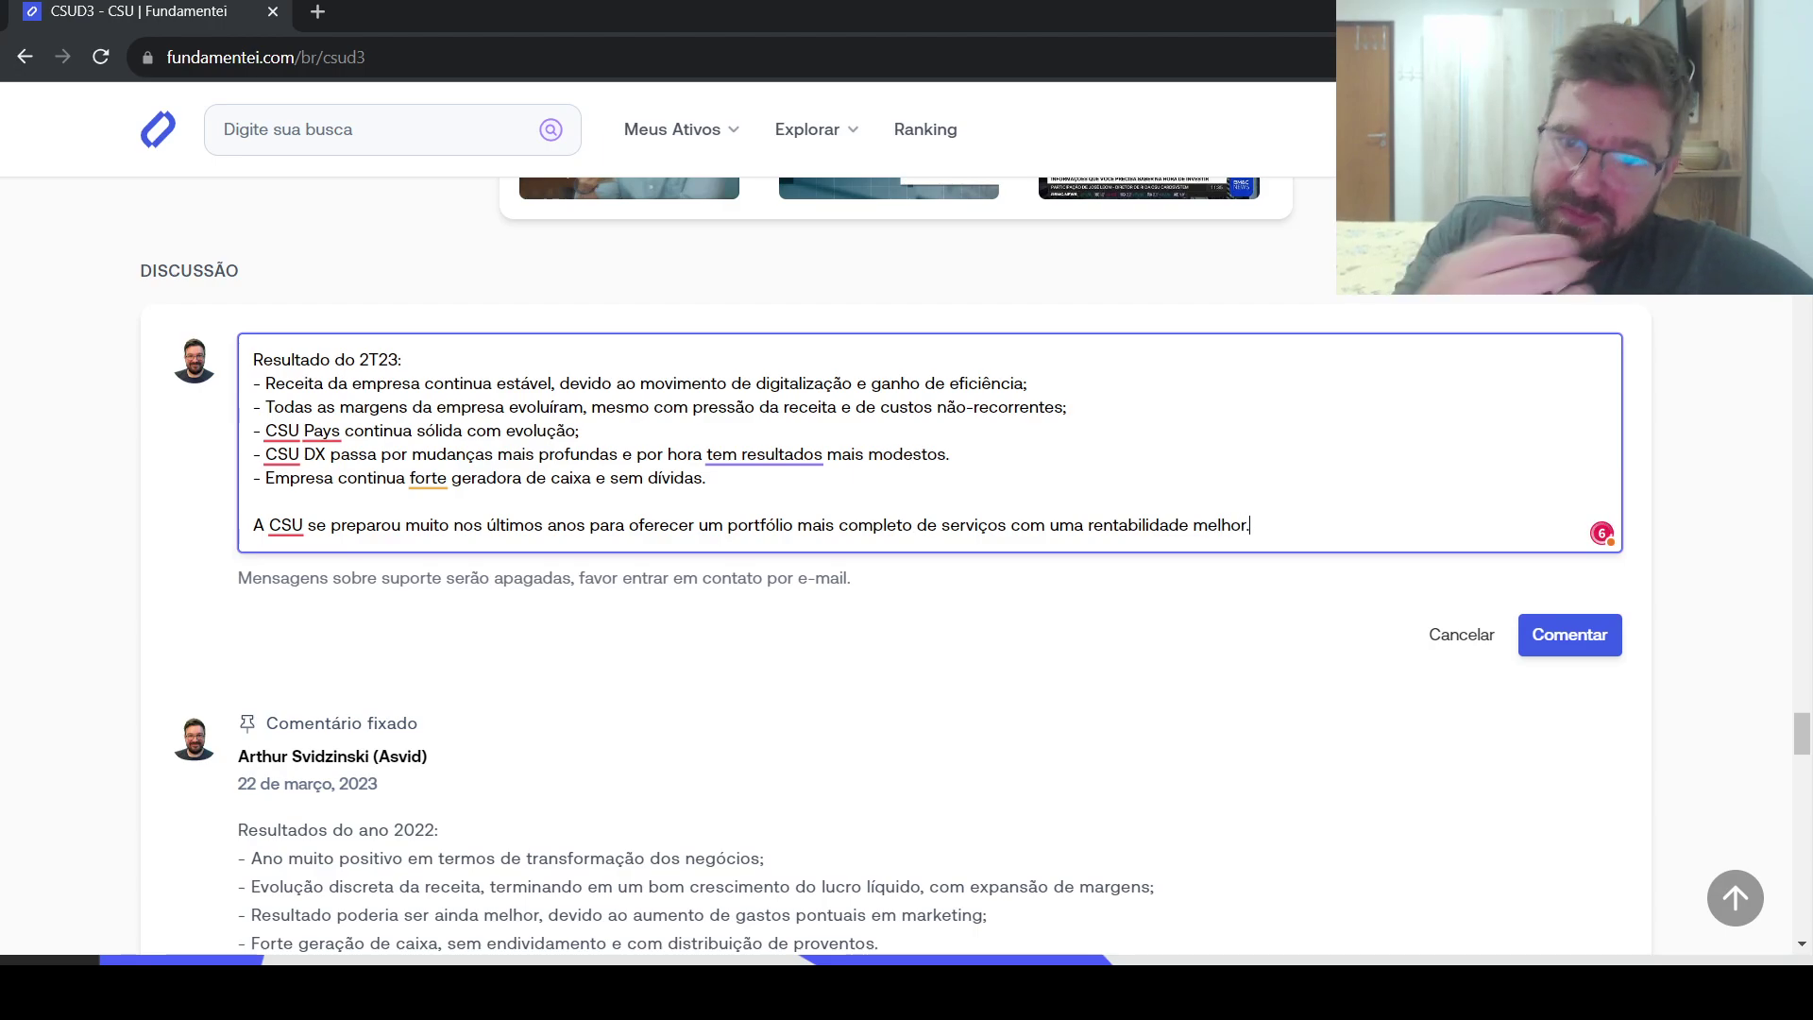
Begin a second sentence in the closing paragraph: "Aos poucos a empresa vai gahando clientes e alavancando os seus resultados, que".
text( A)
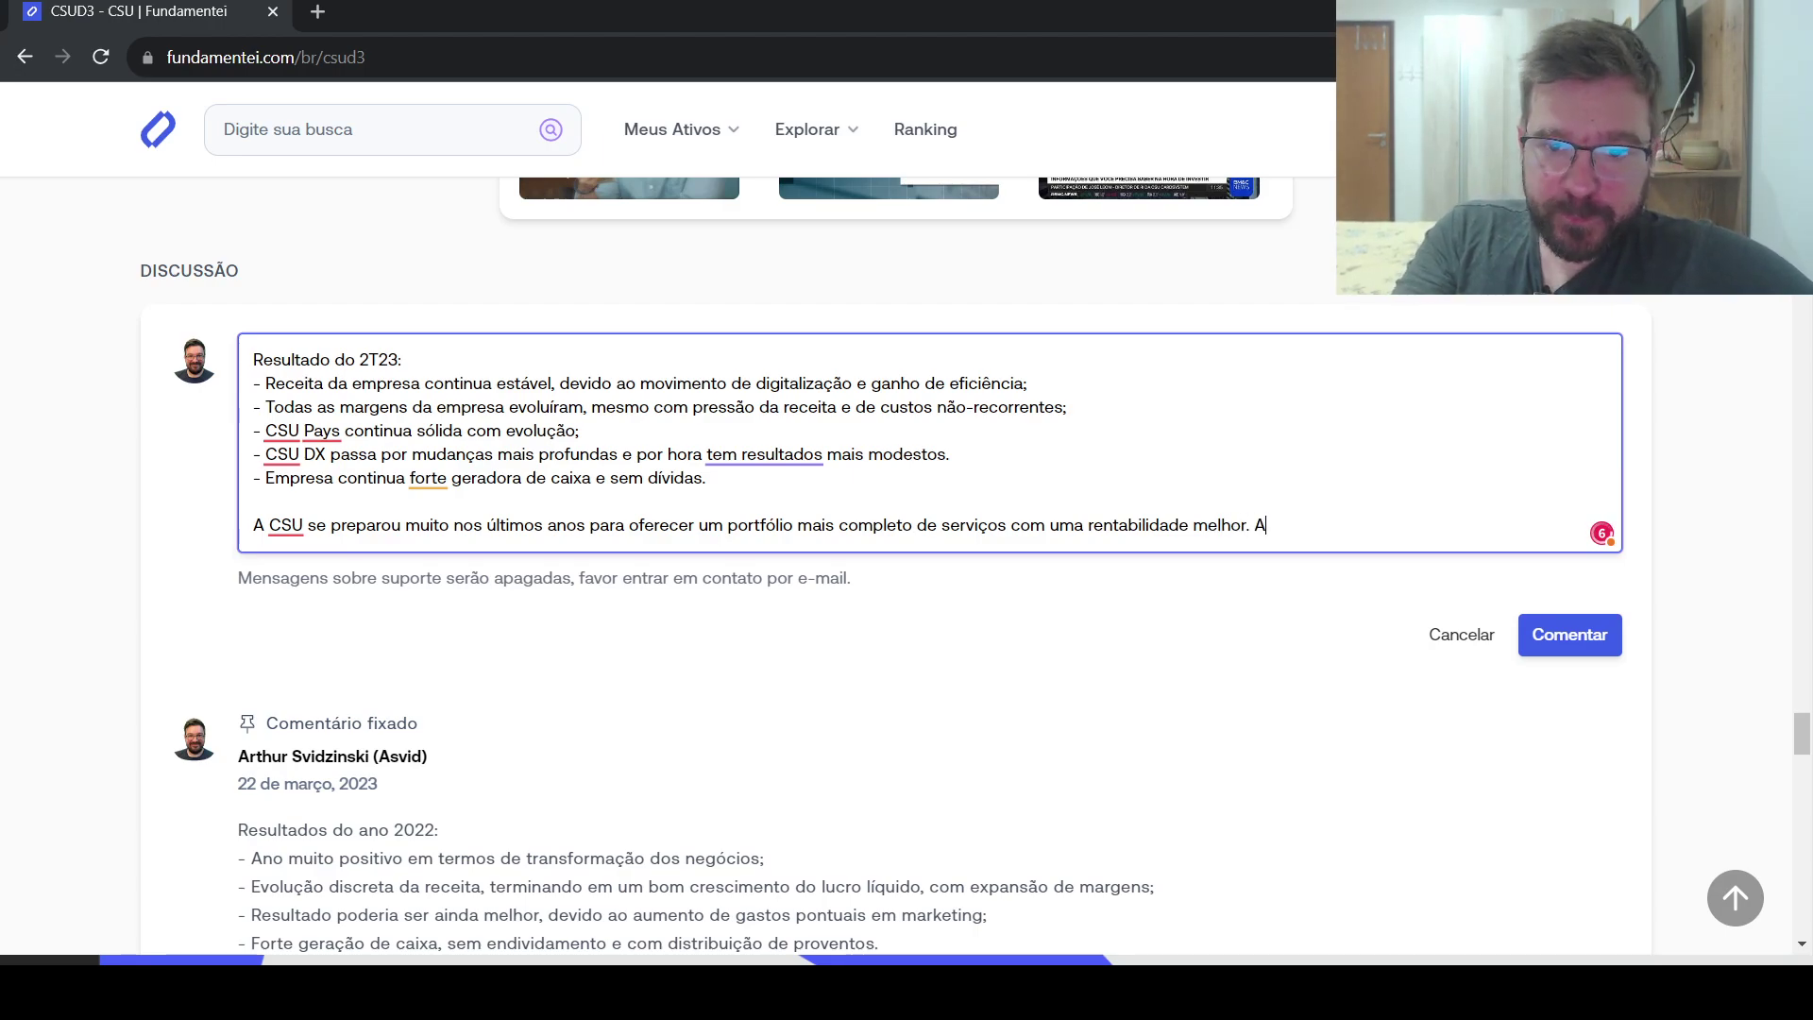
text(os poucos a emp)
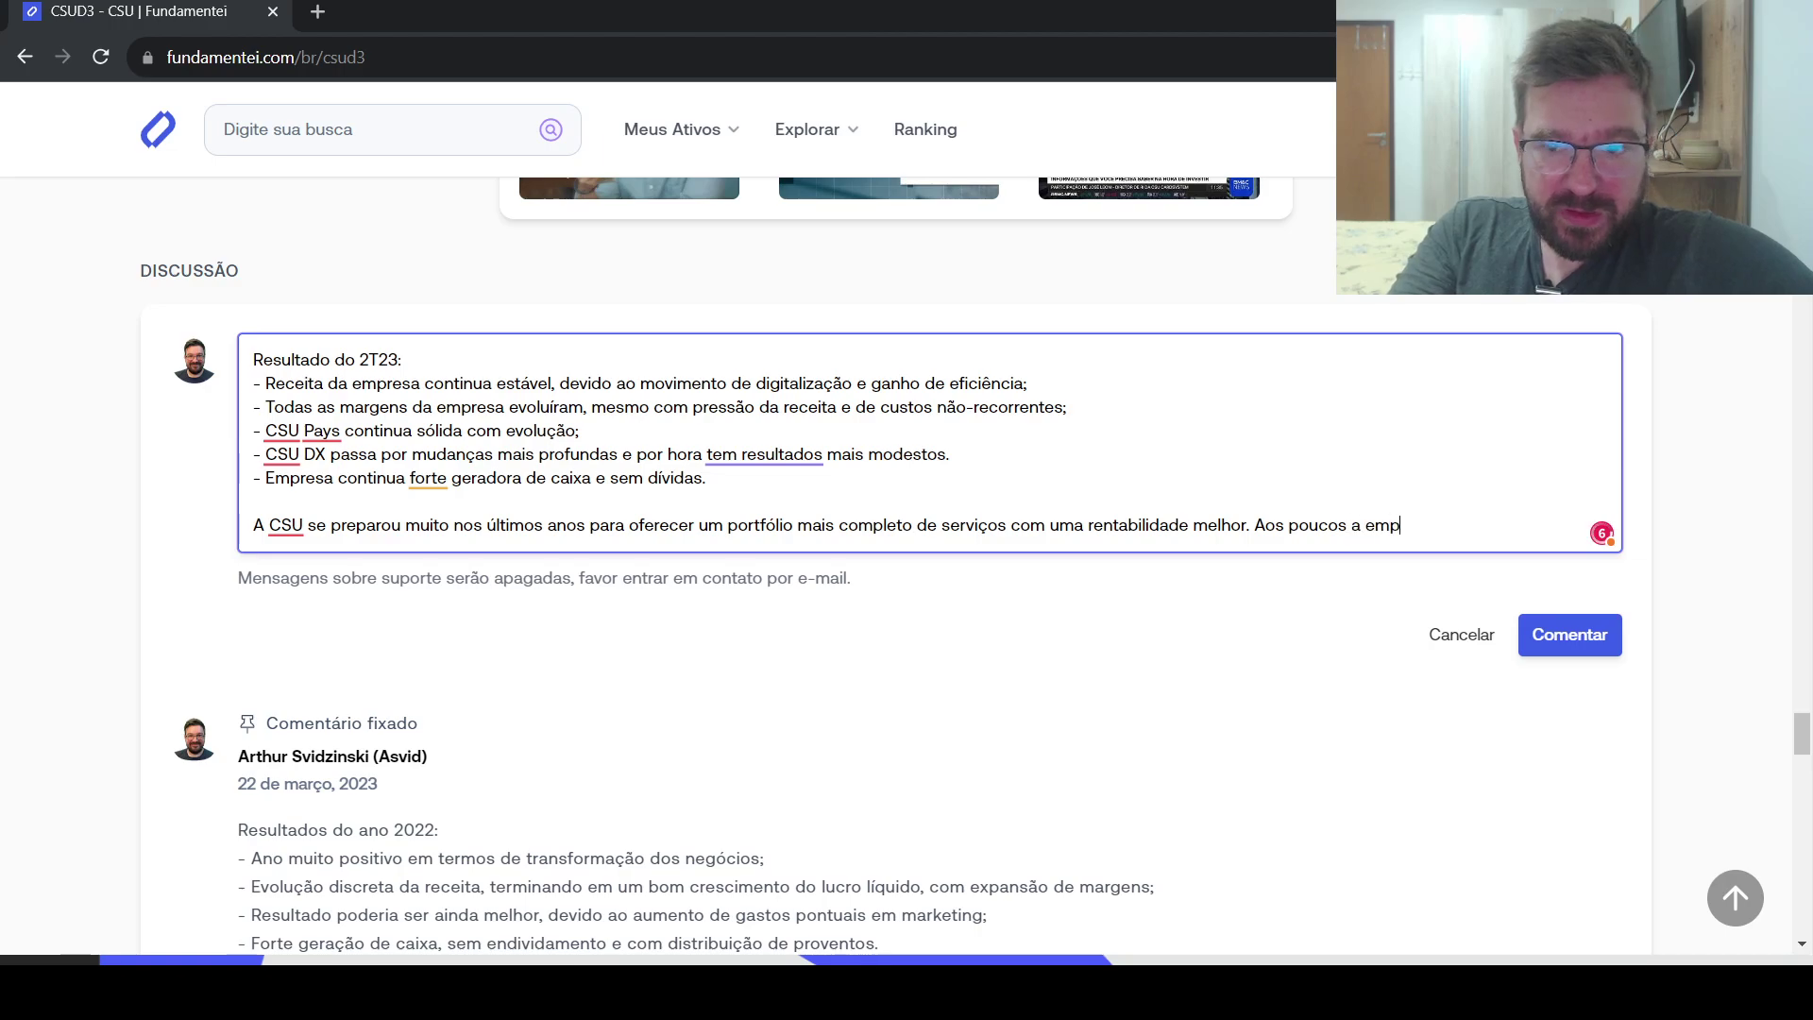
text(resa vai gaha)
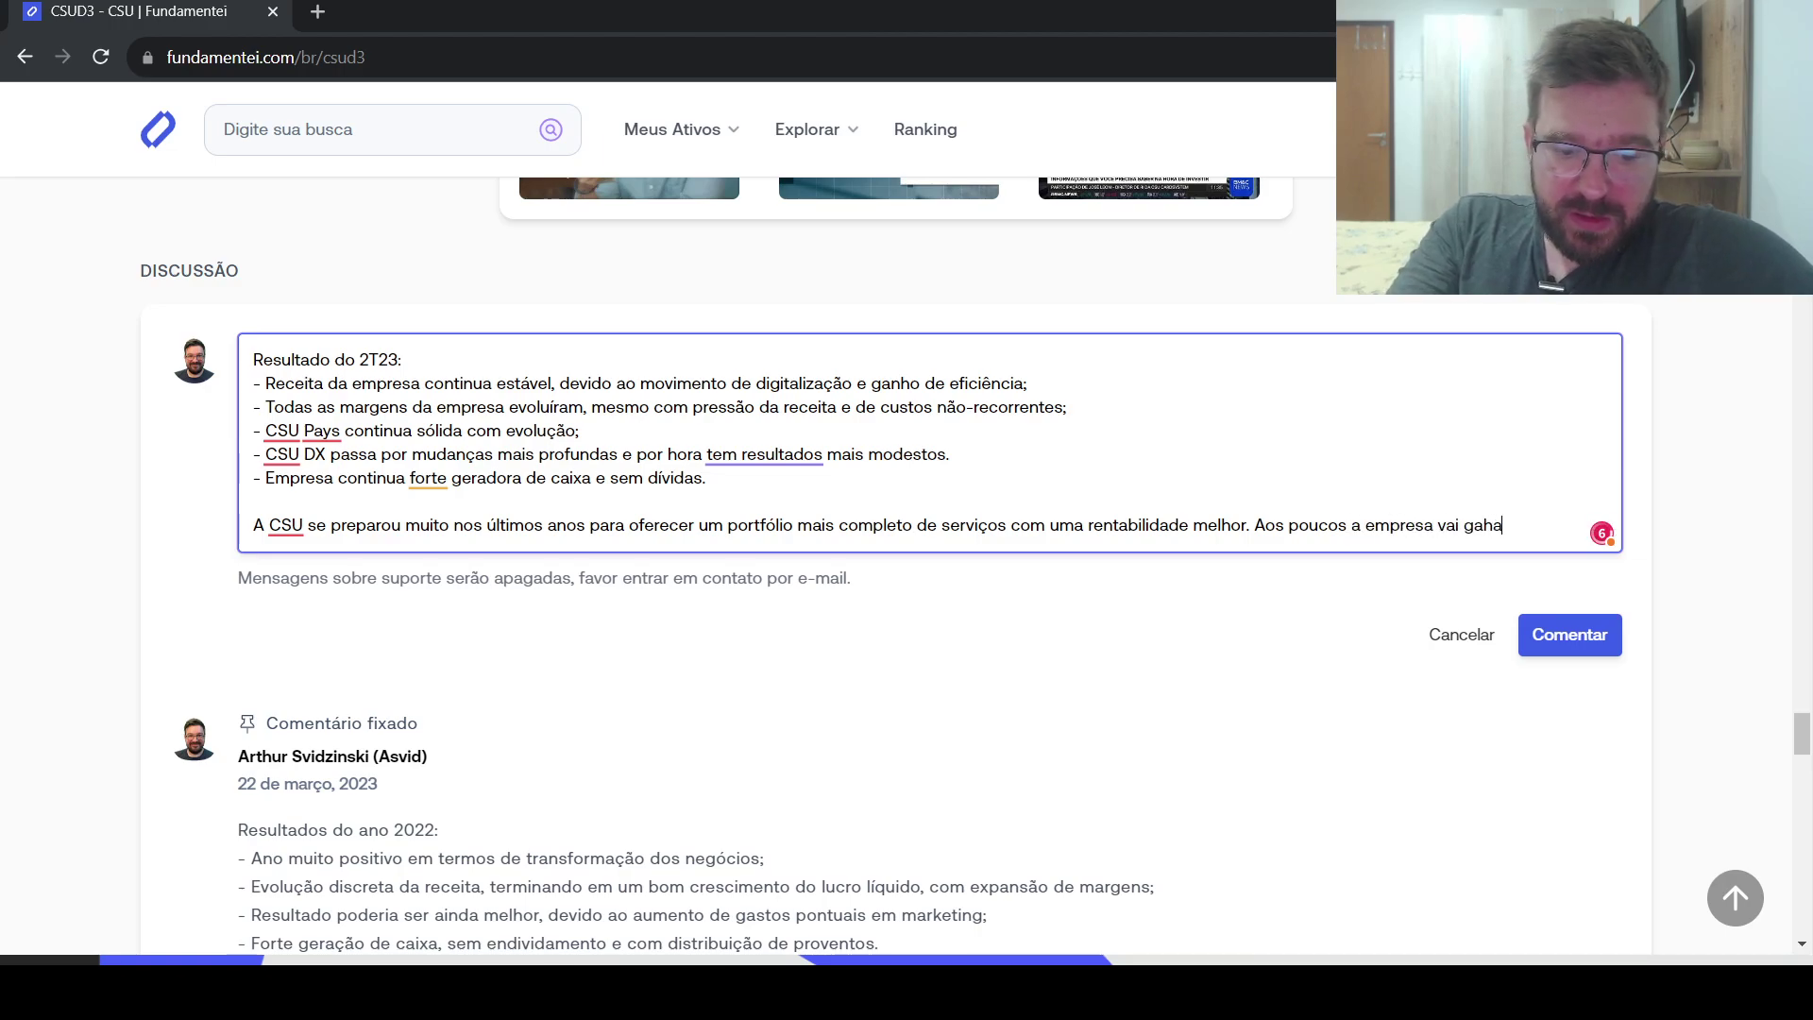
text(ndo clientes e a)
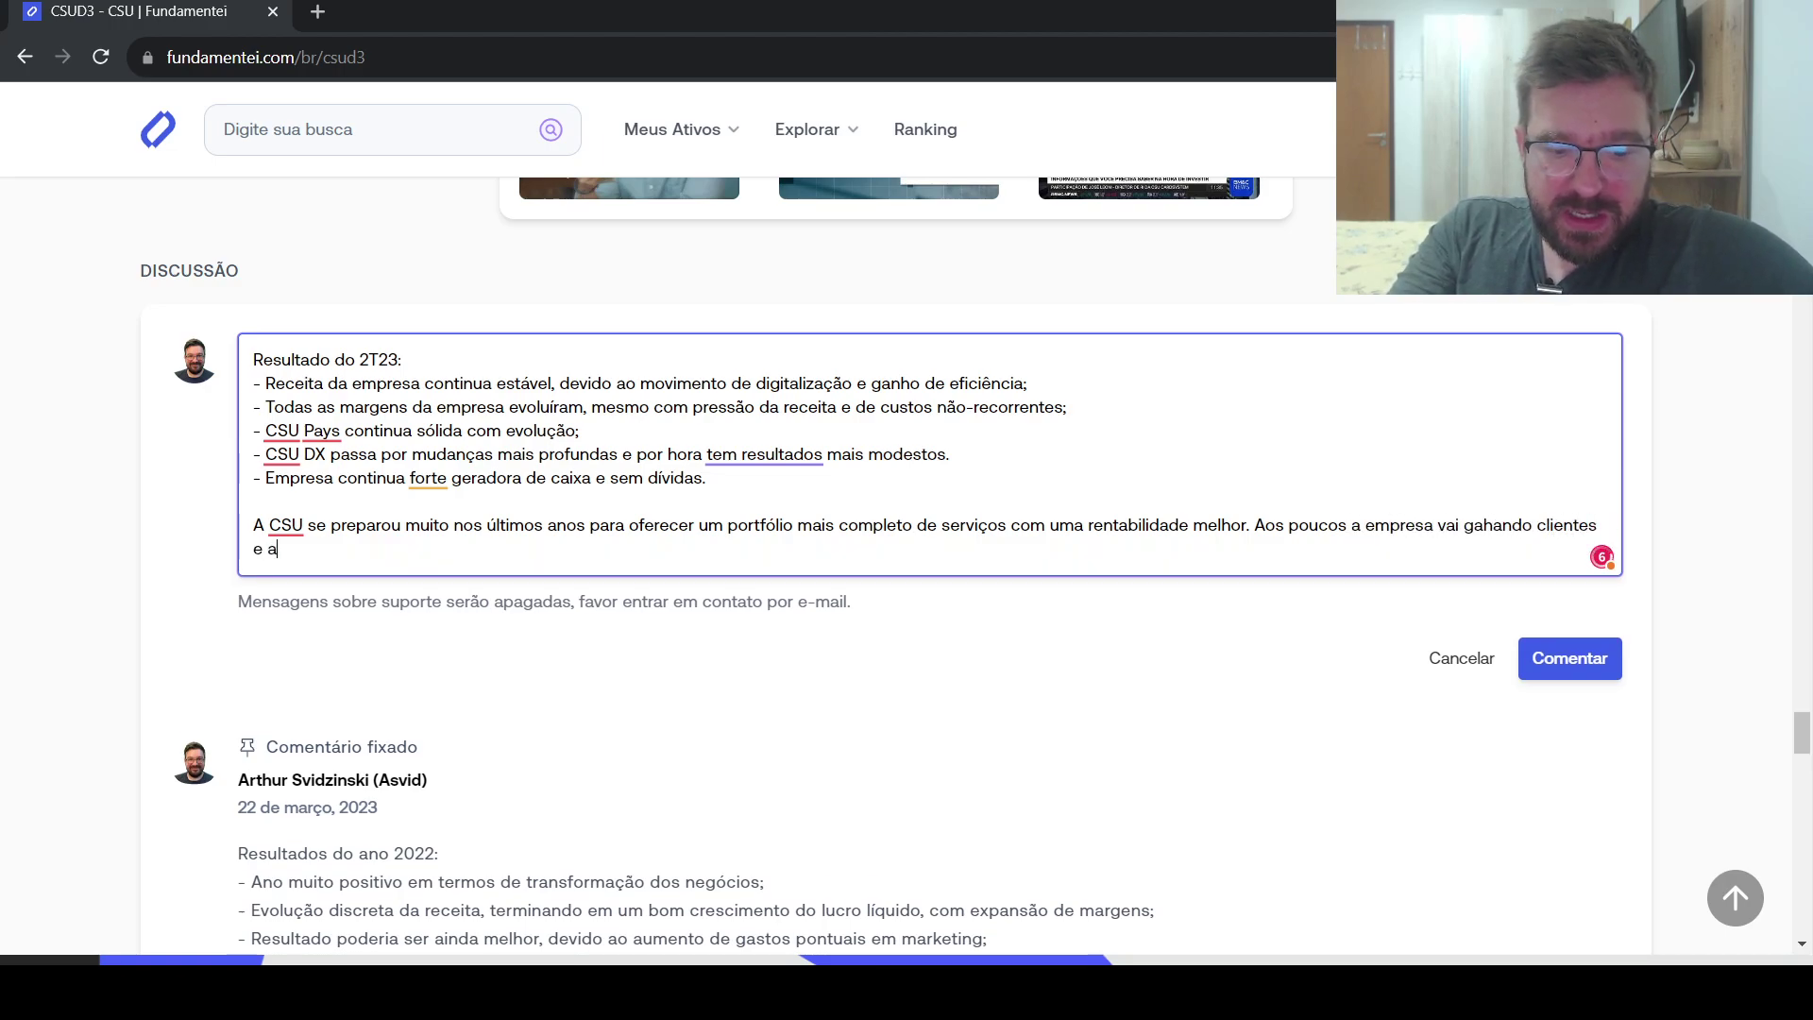
text(lavancando os r)
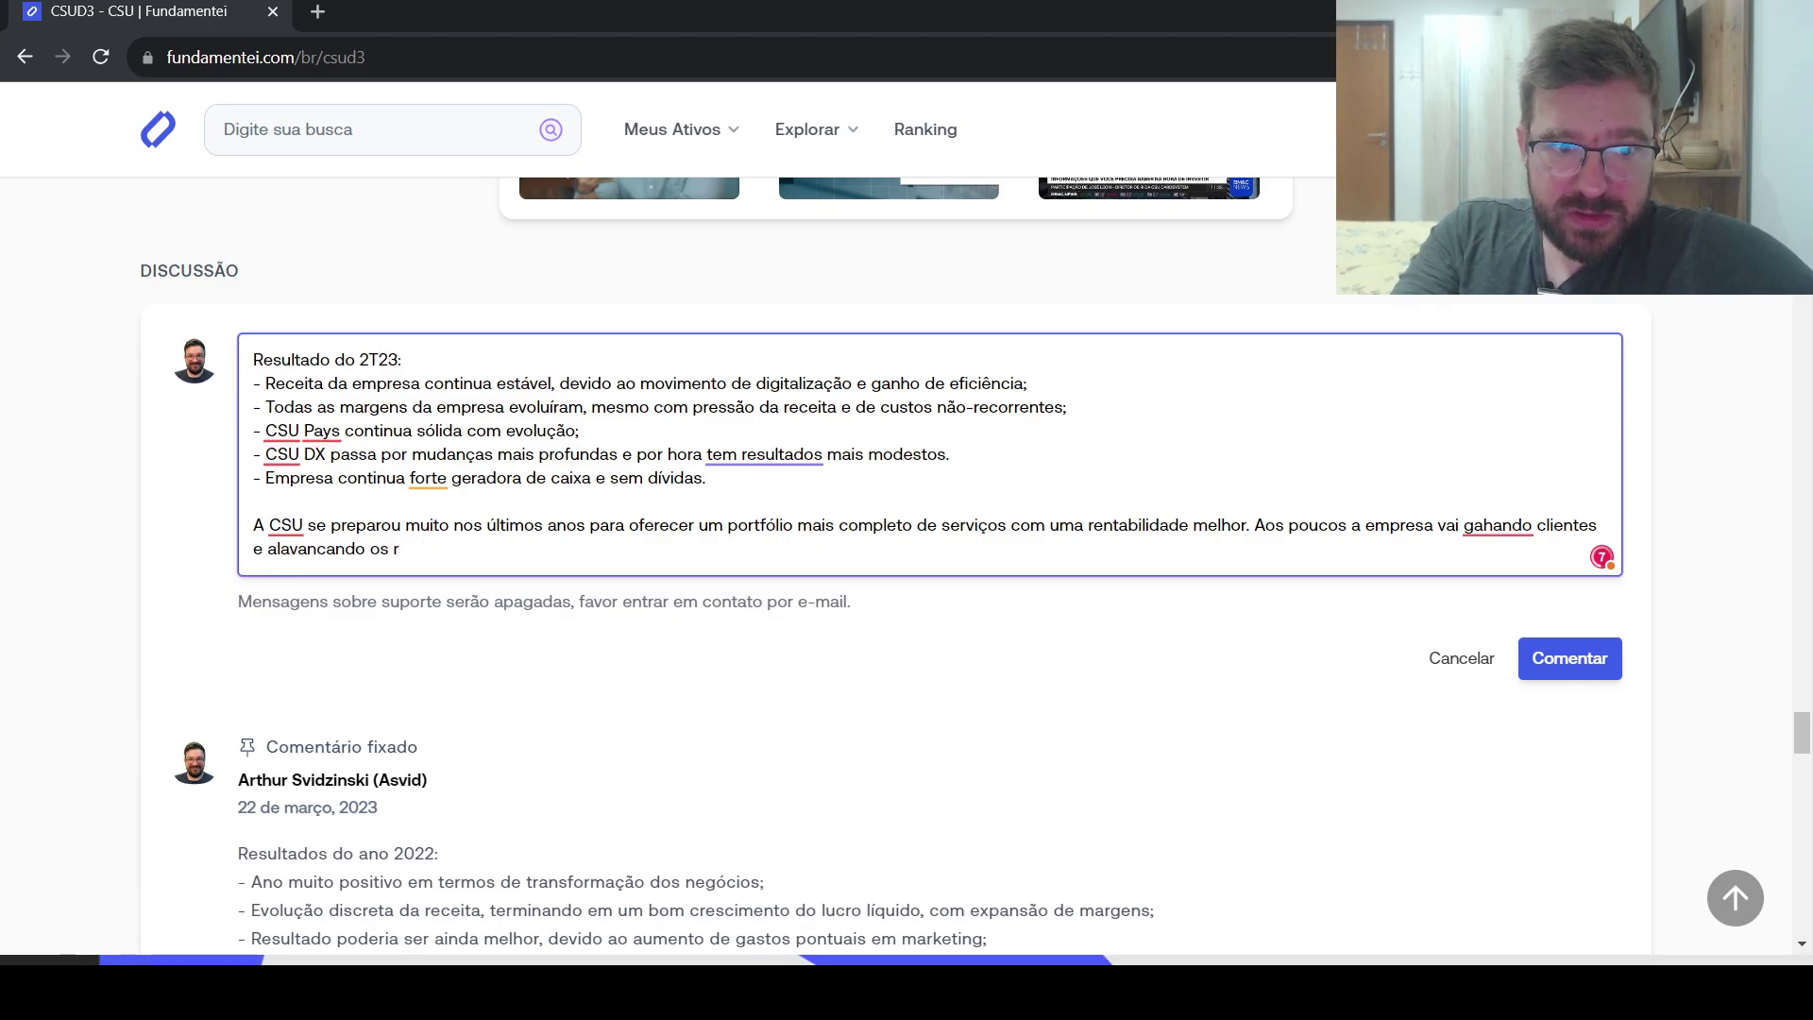
key(BackSpace)
text(seu)
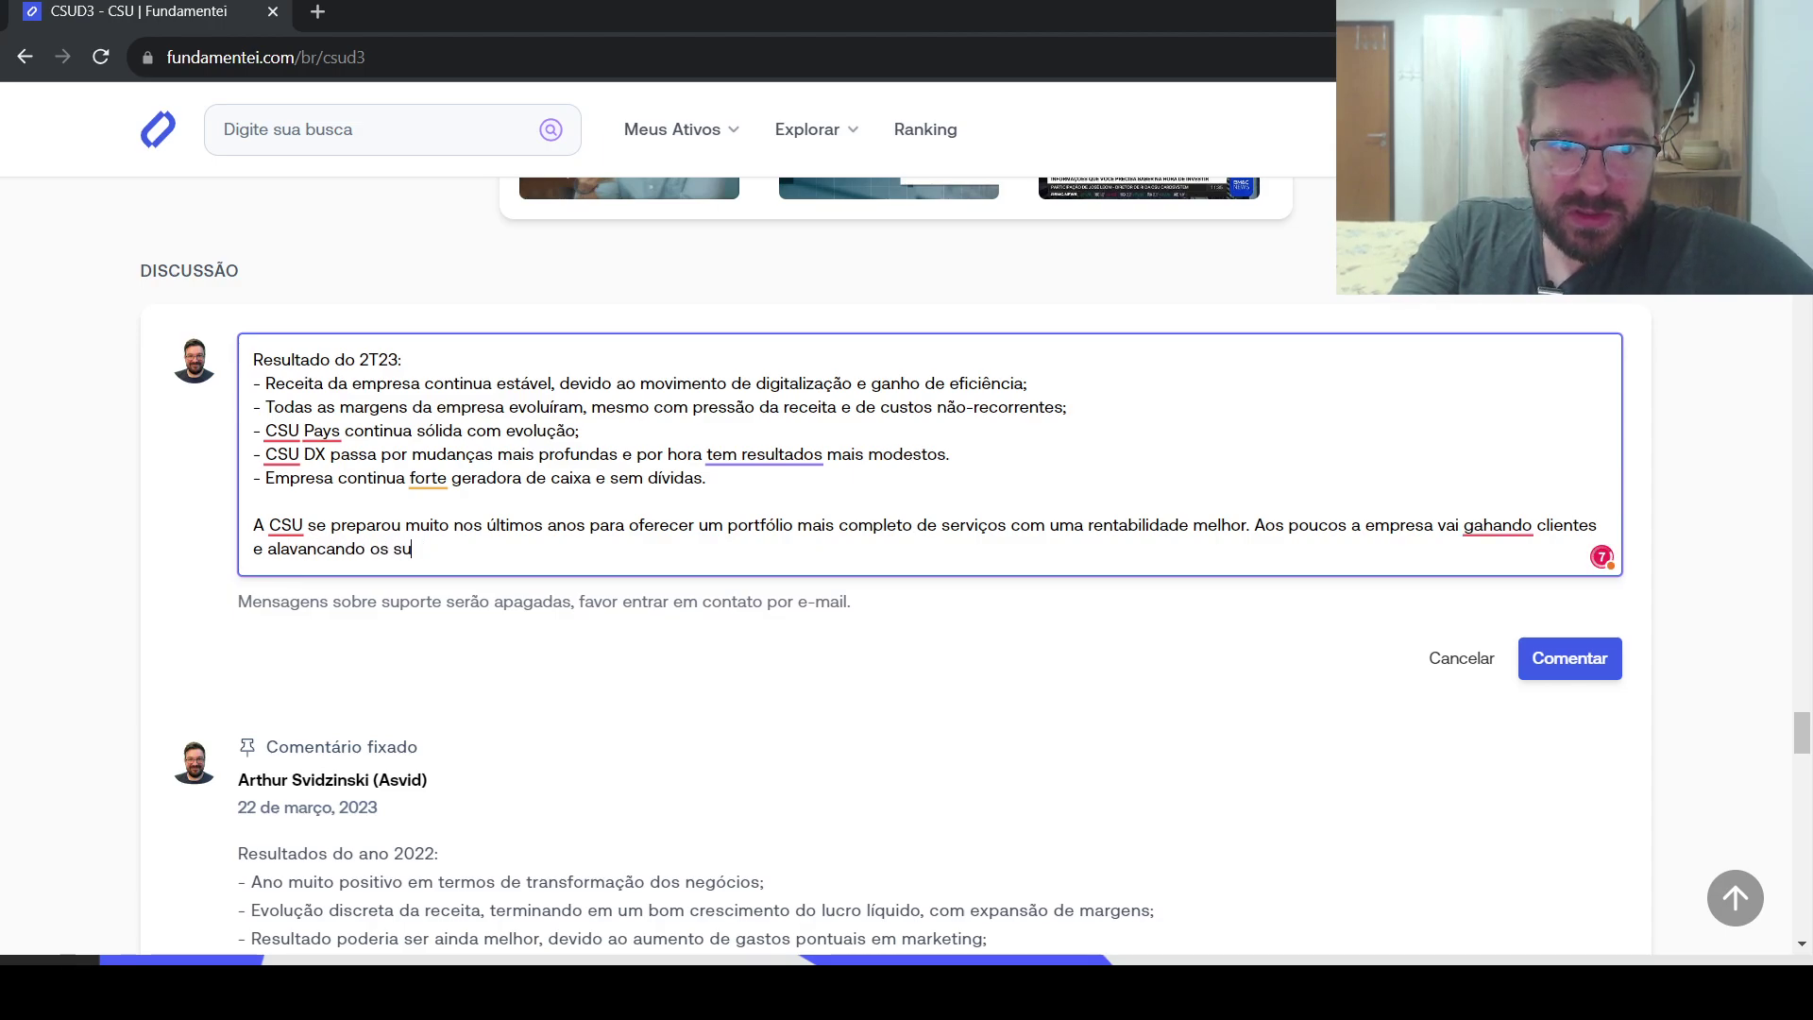
text(sultados, que s)
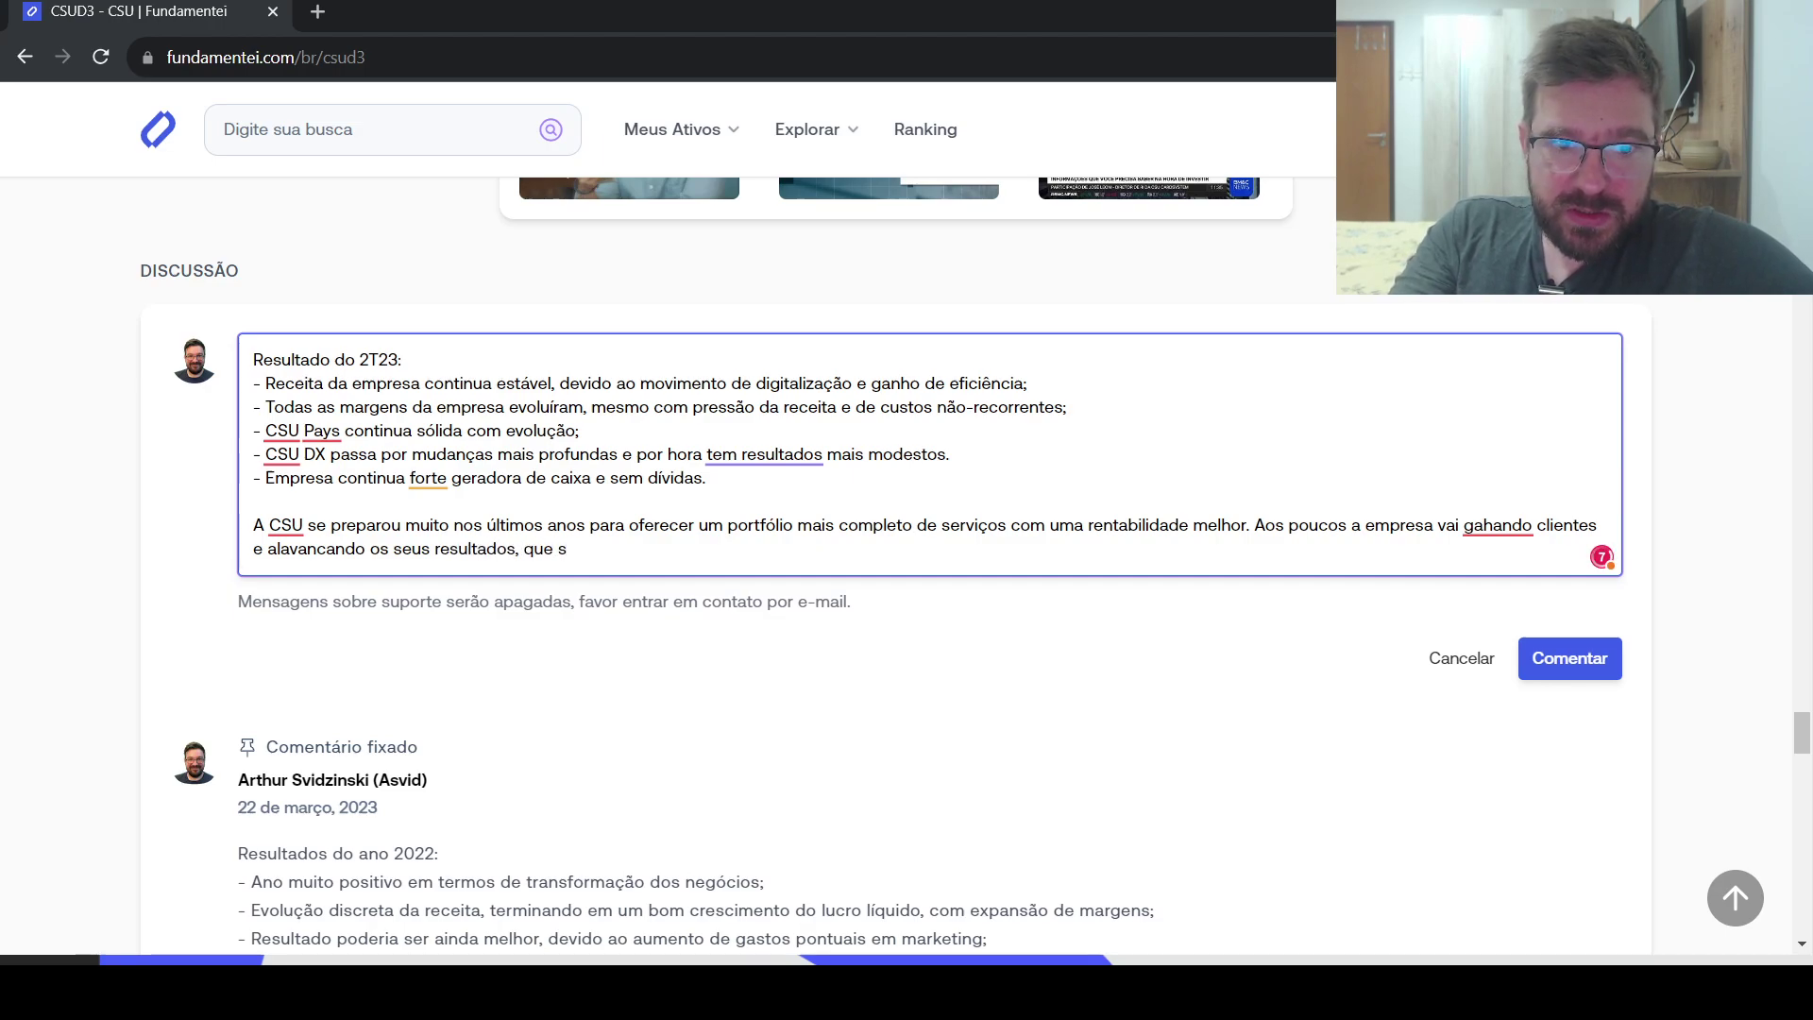
Continue the second sentence of the closing paragraph with "já são muito bons e têm".
key(BackSpace)
text(já só)
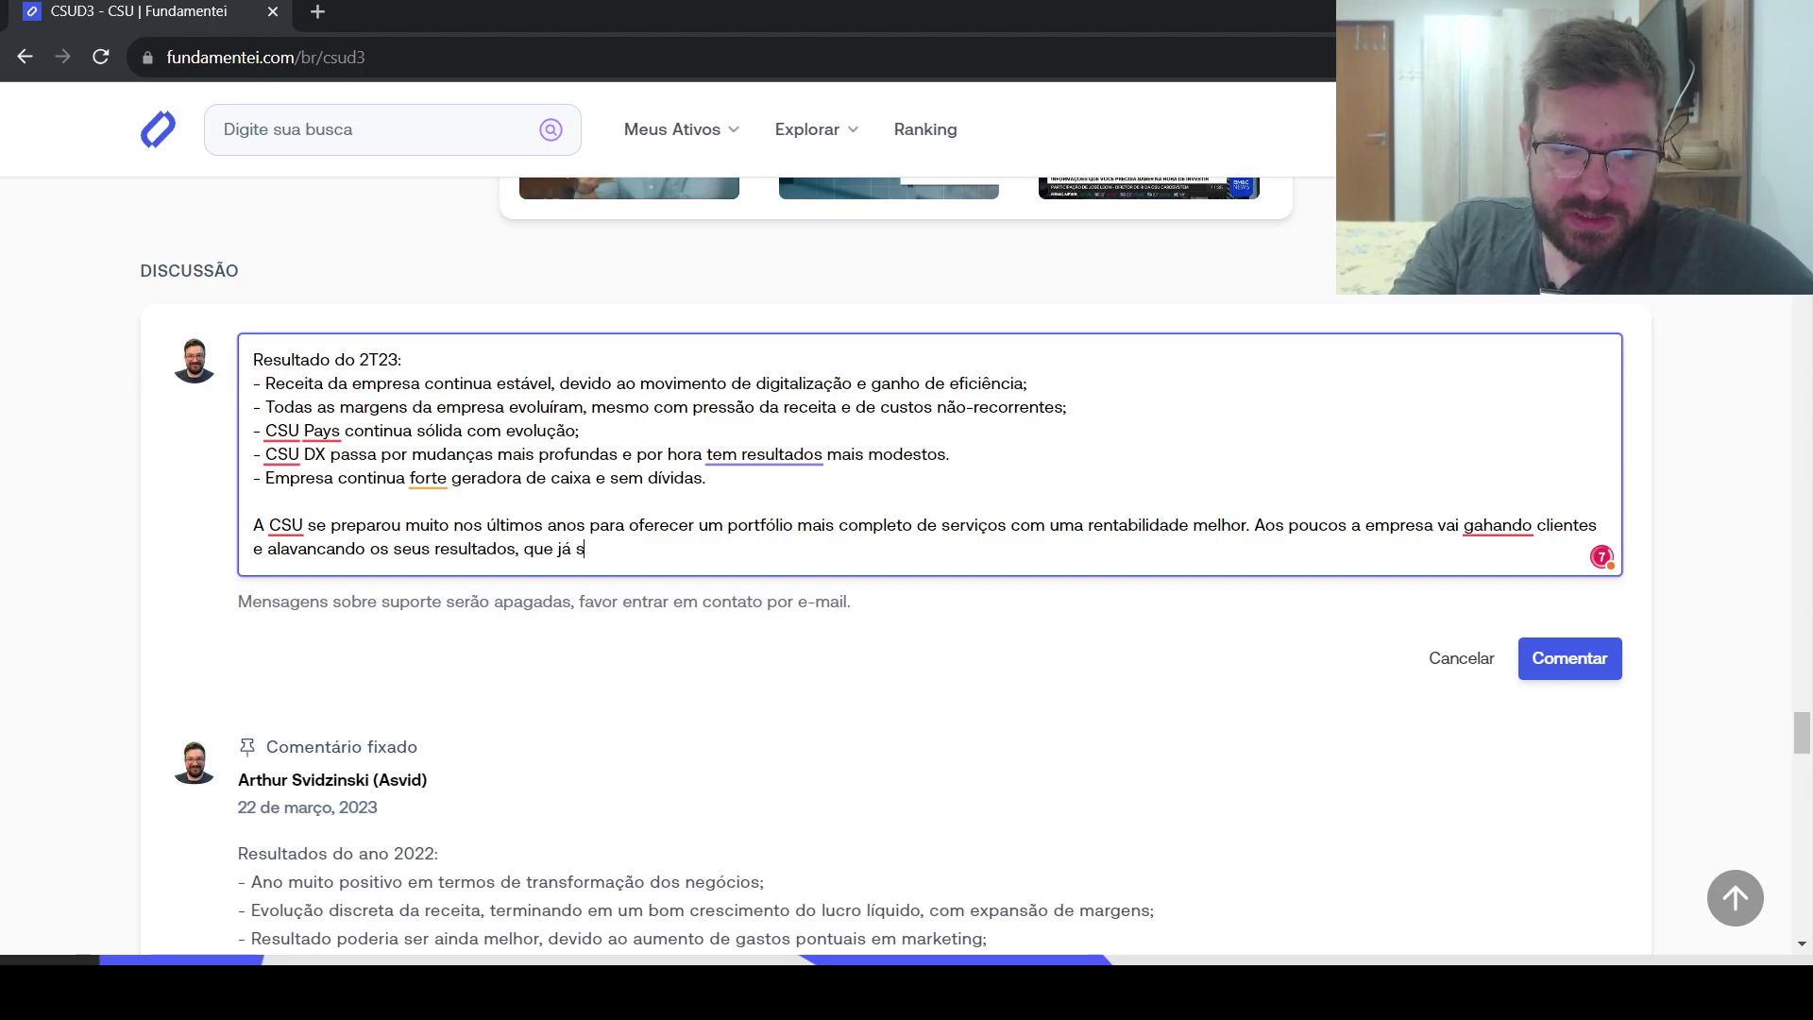
key(BackSpace)
key(BackSpace)
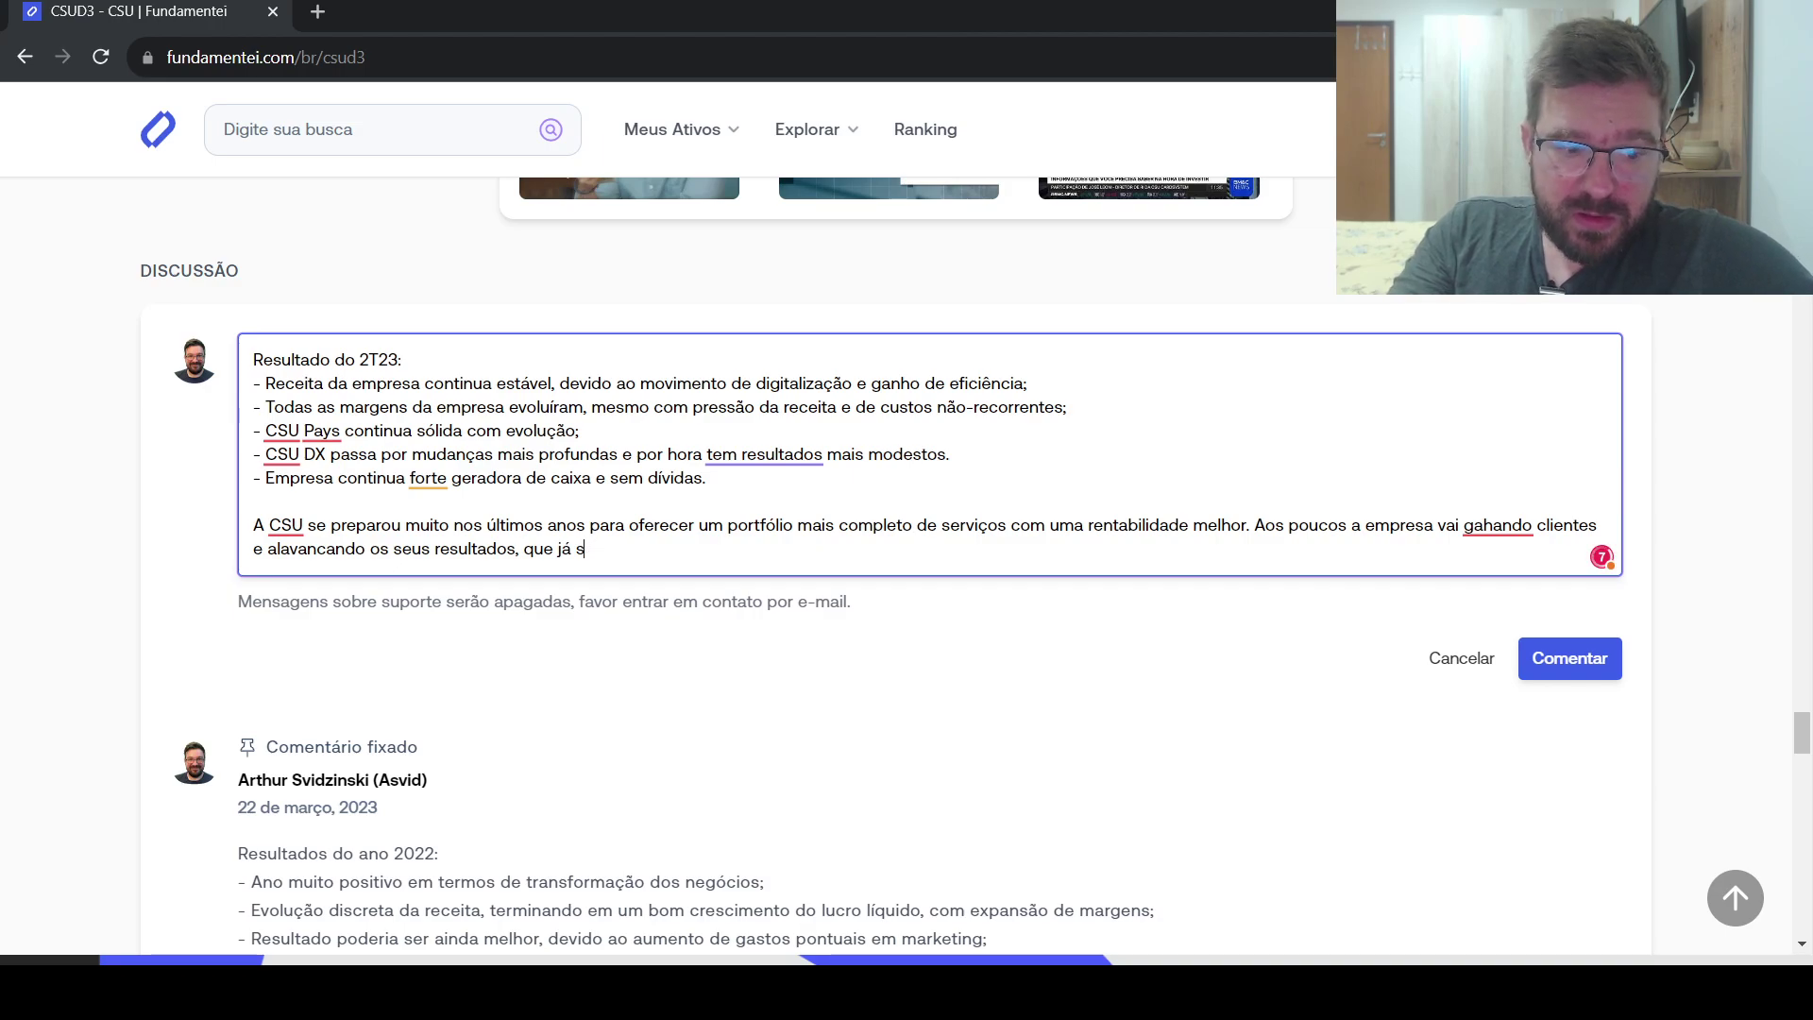
text(ão muit)
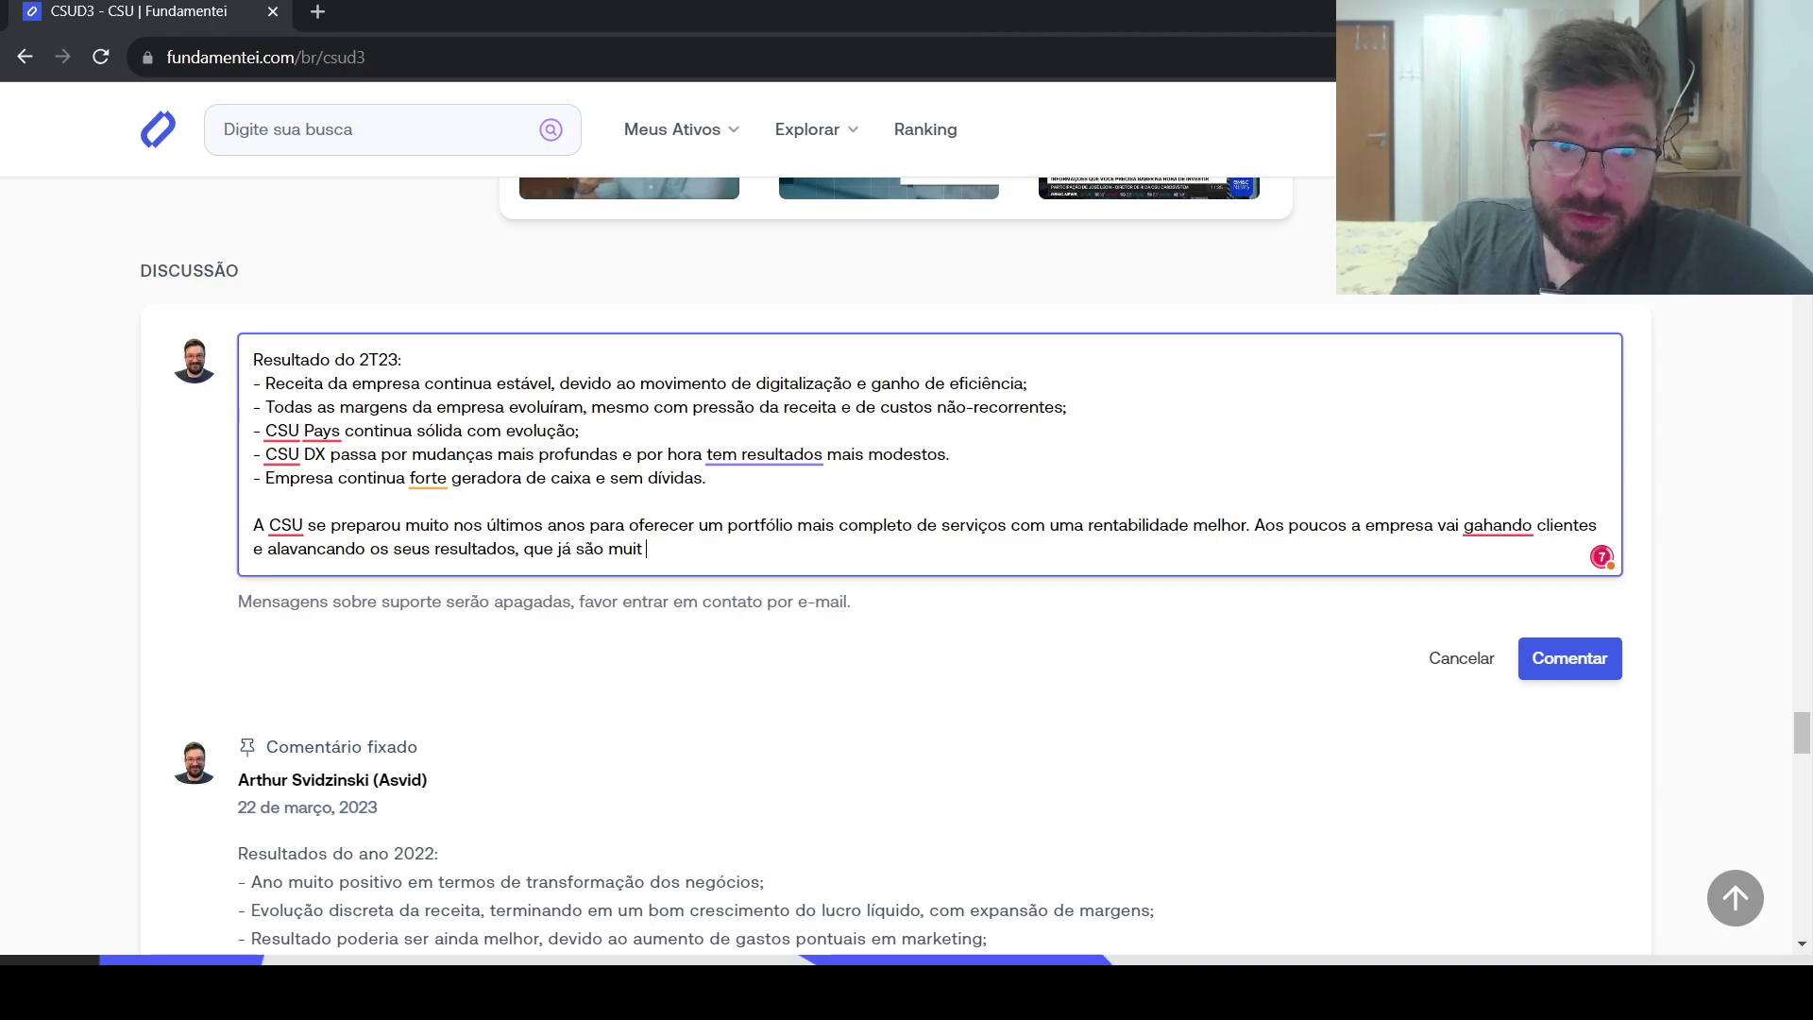
text(o bons e )
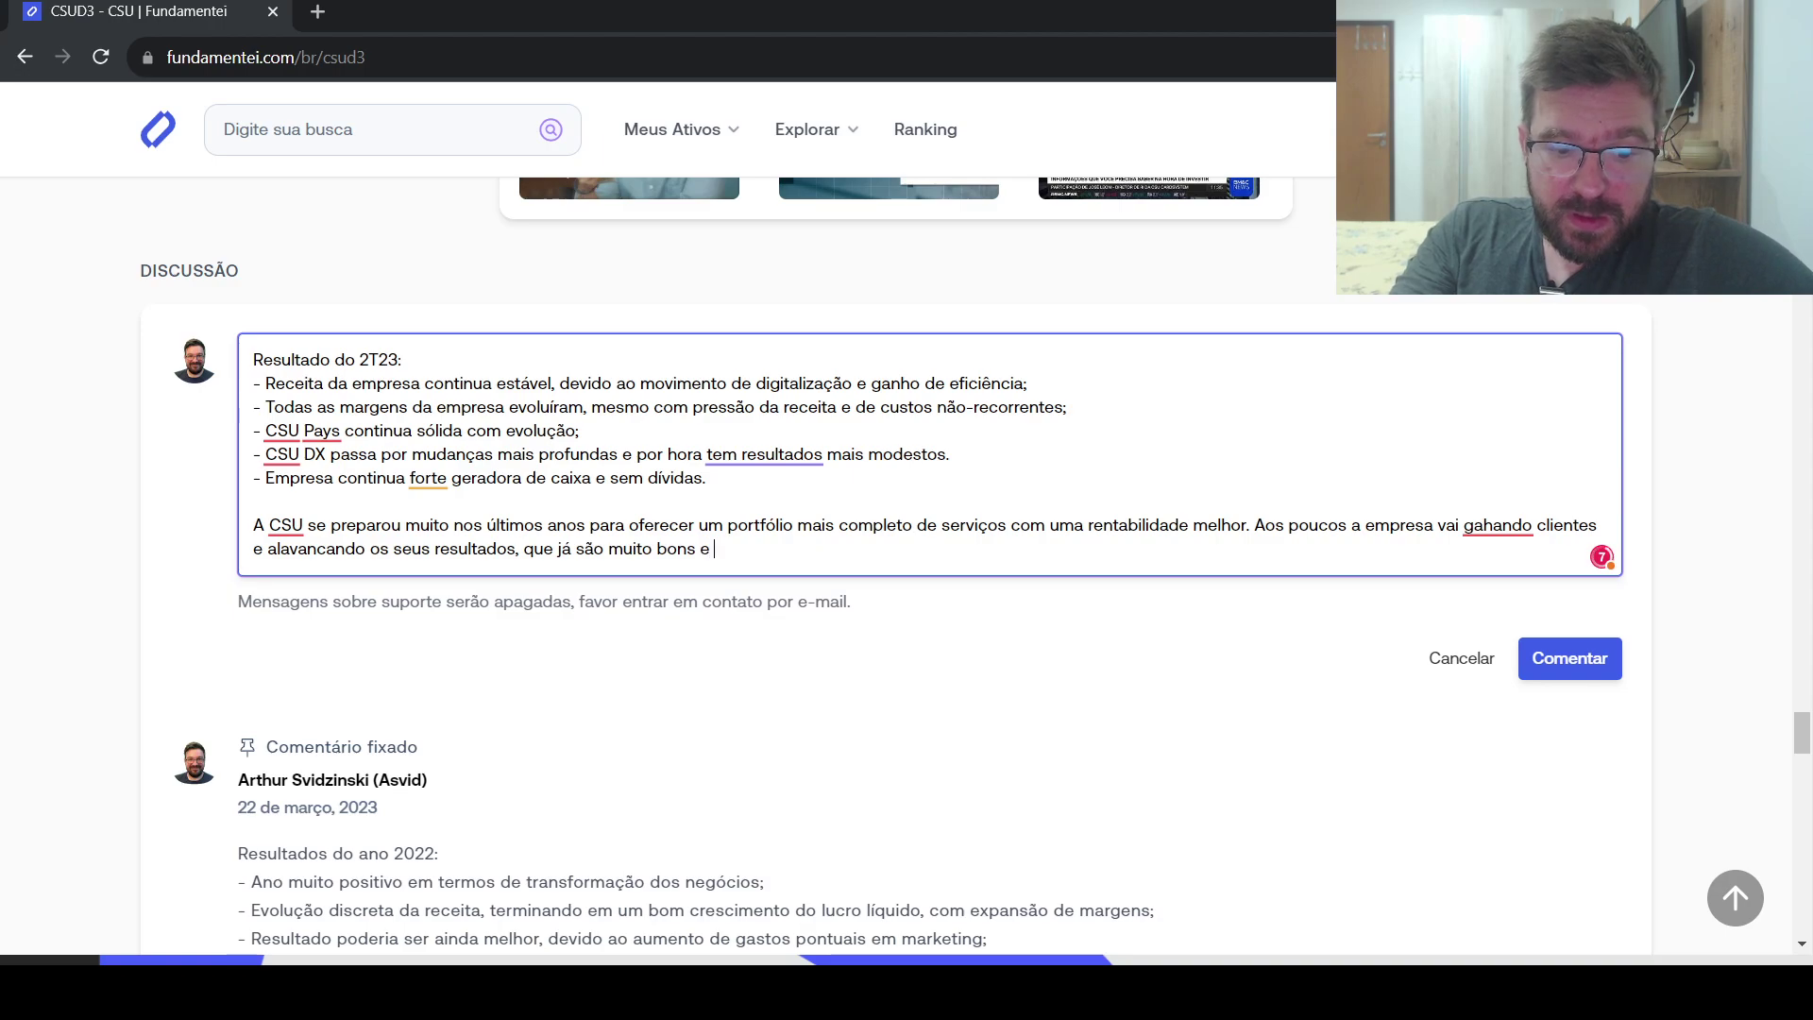
text(têm)
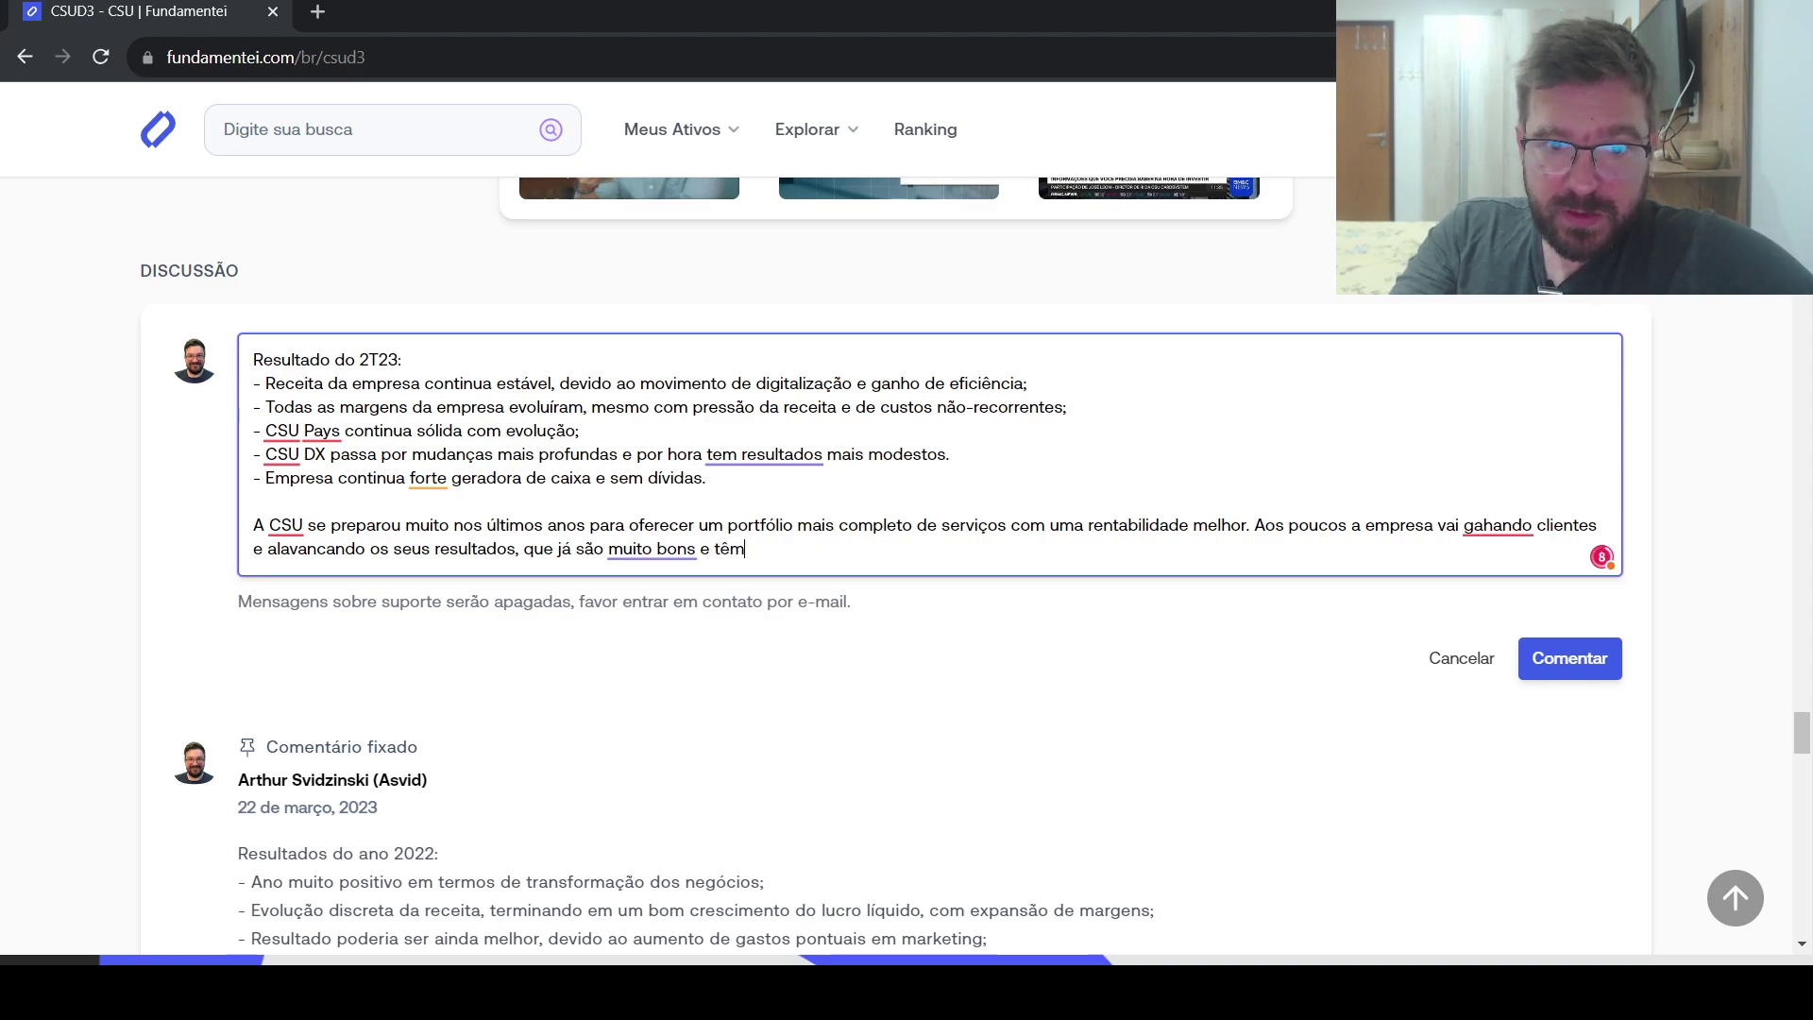
Complete the closing paragraph with "um potencial muito grande de evoluírem ainda mais.".
text( um potencia)
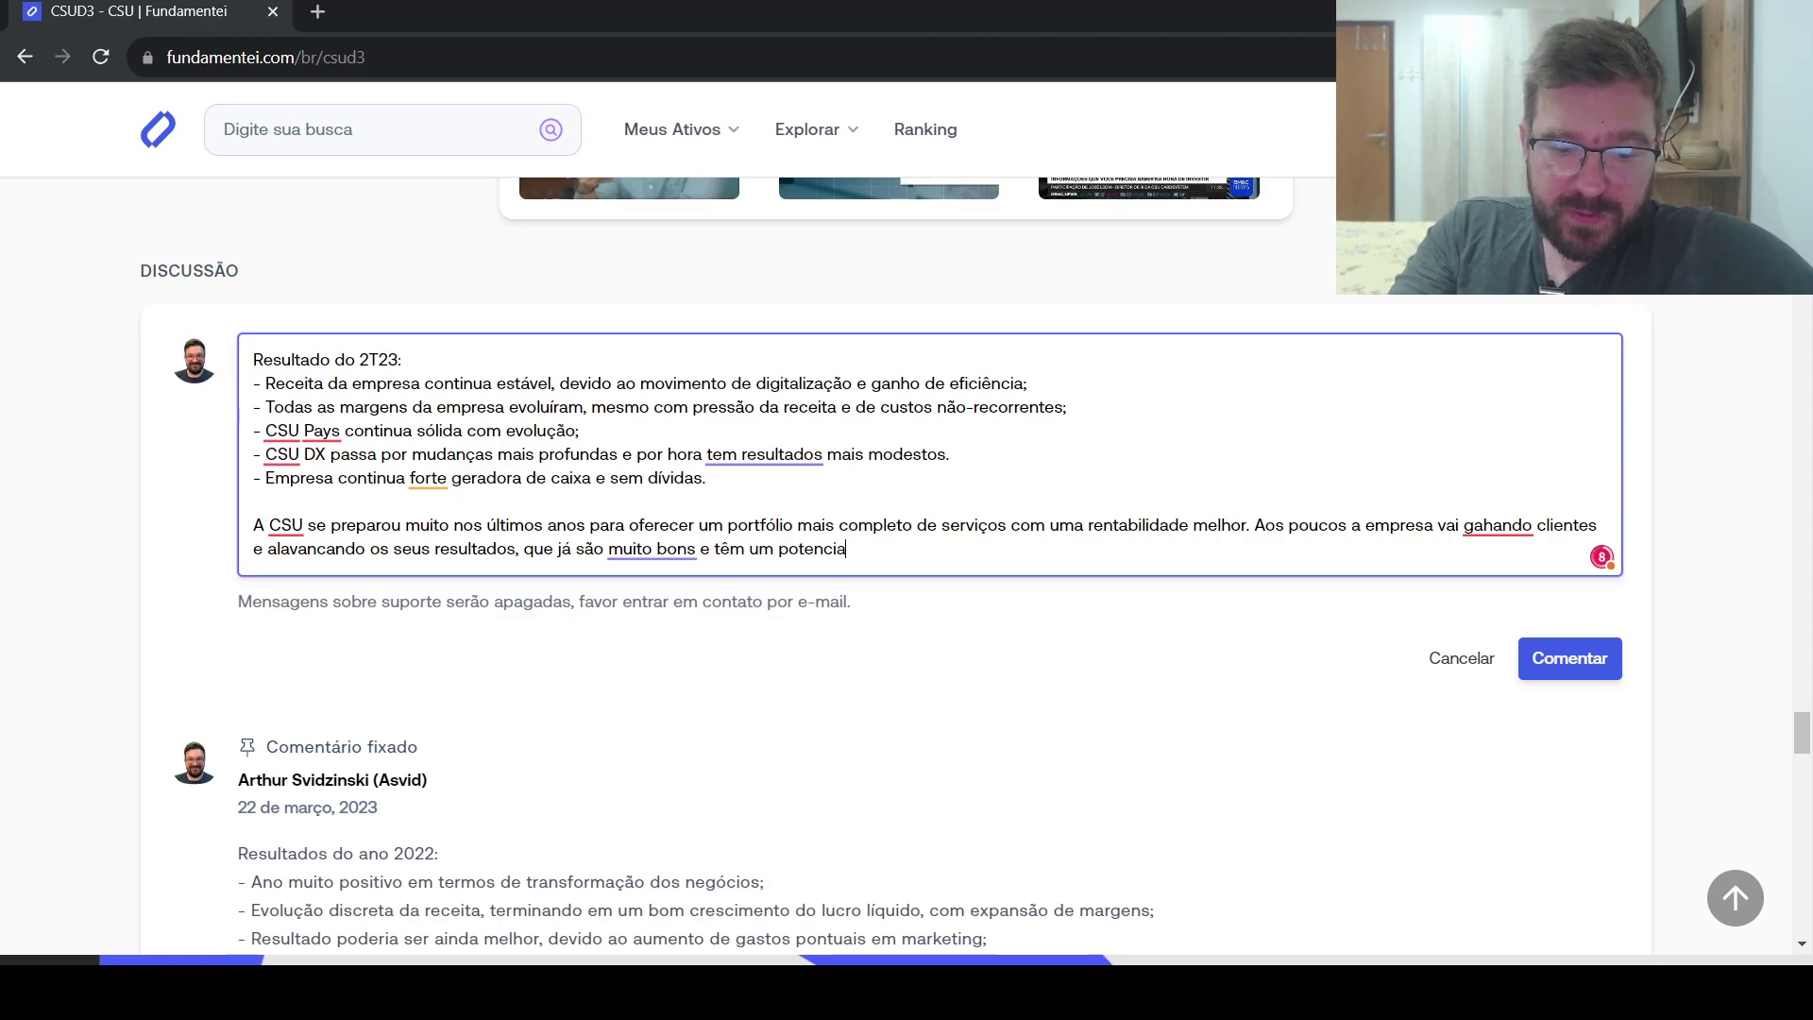
text(l muito grnad)
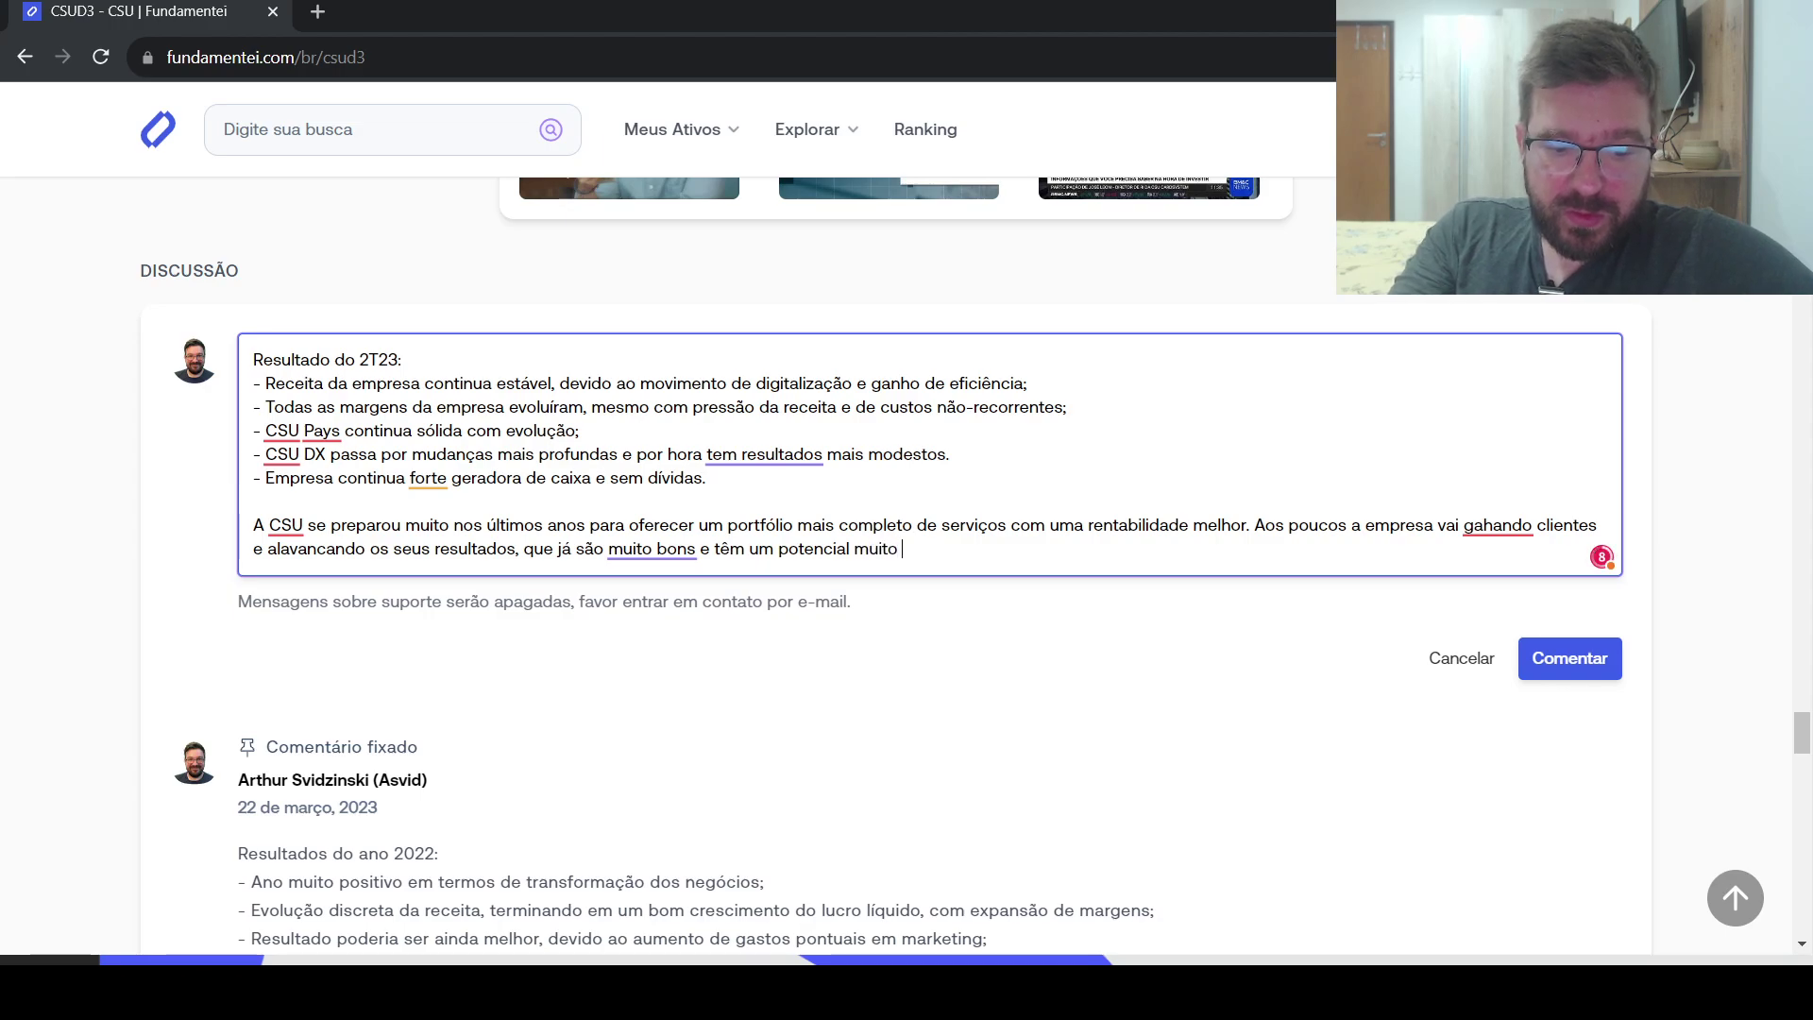
key(BackSpace)
key(BackSpace)
key(BackSpace)
text(ande )
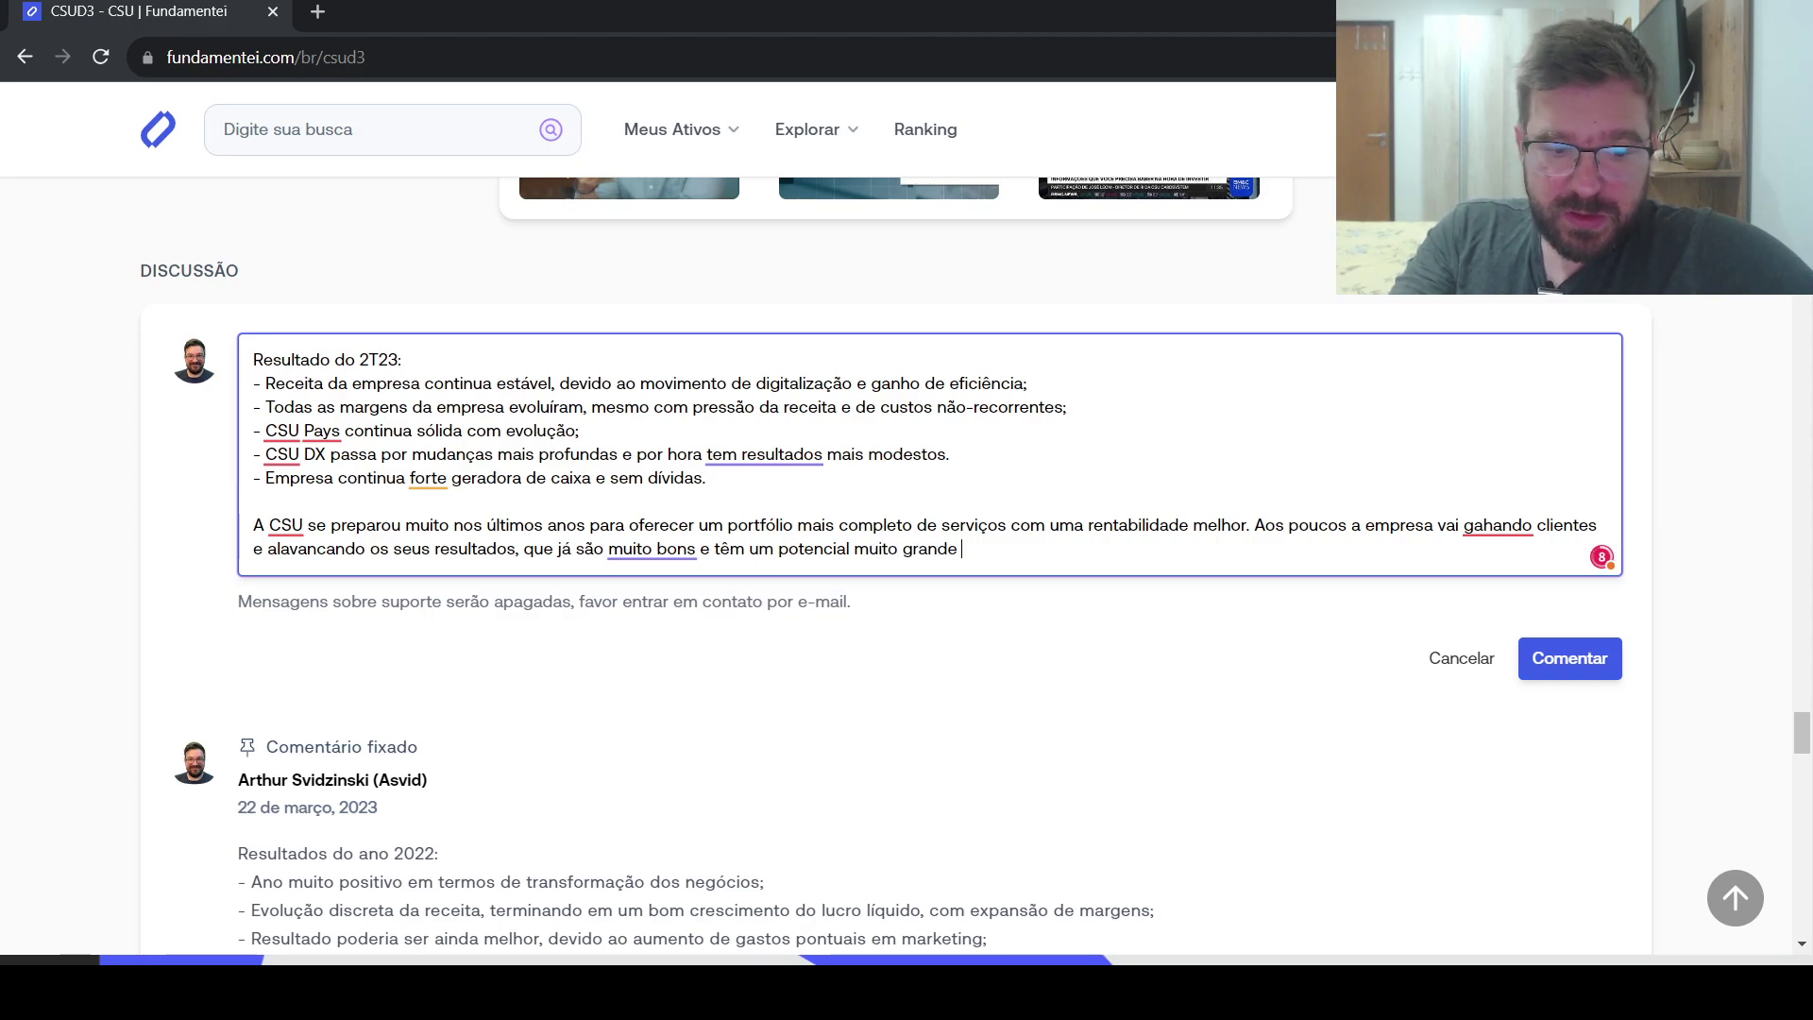
text(de evoluíre)
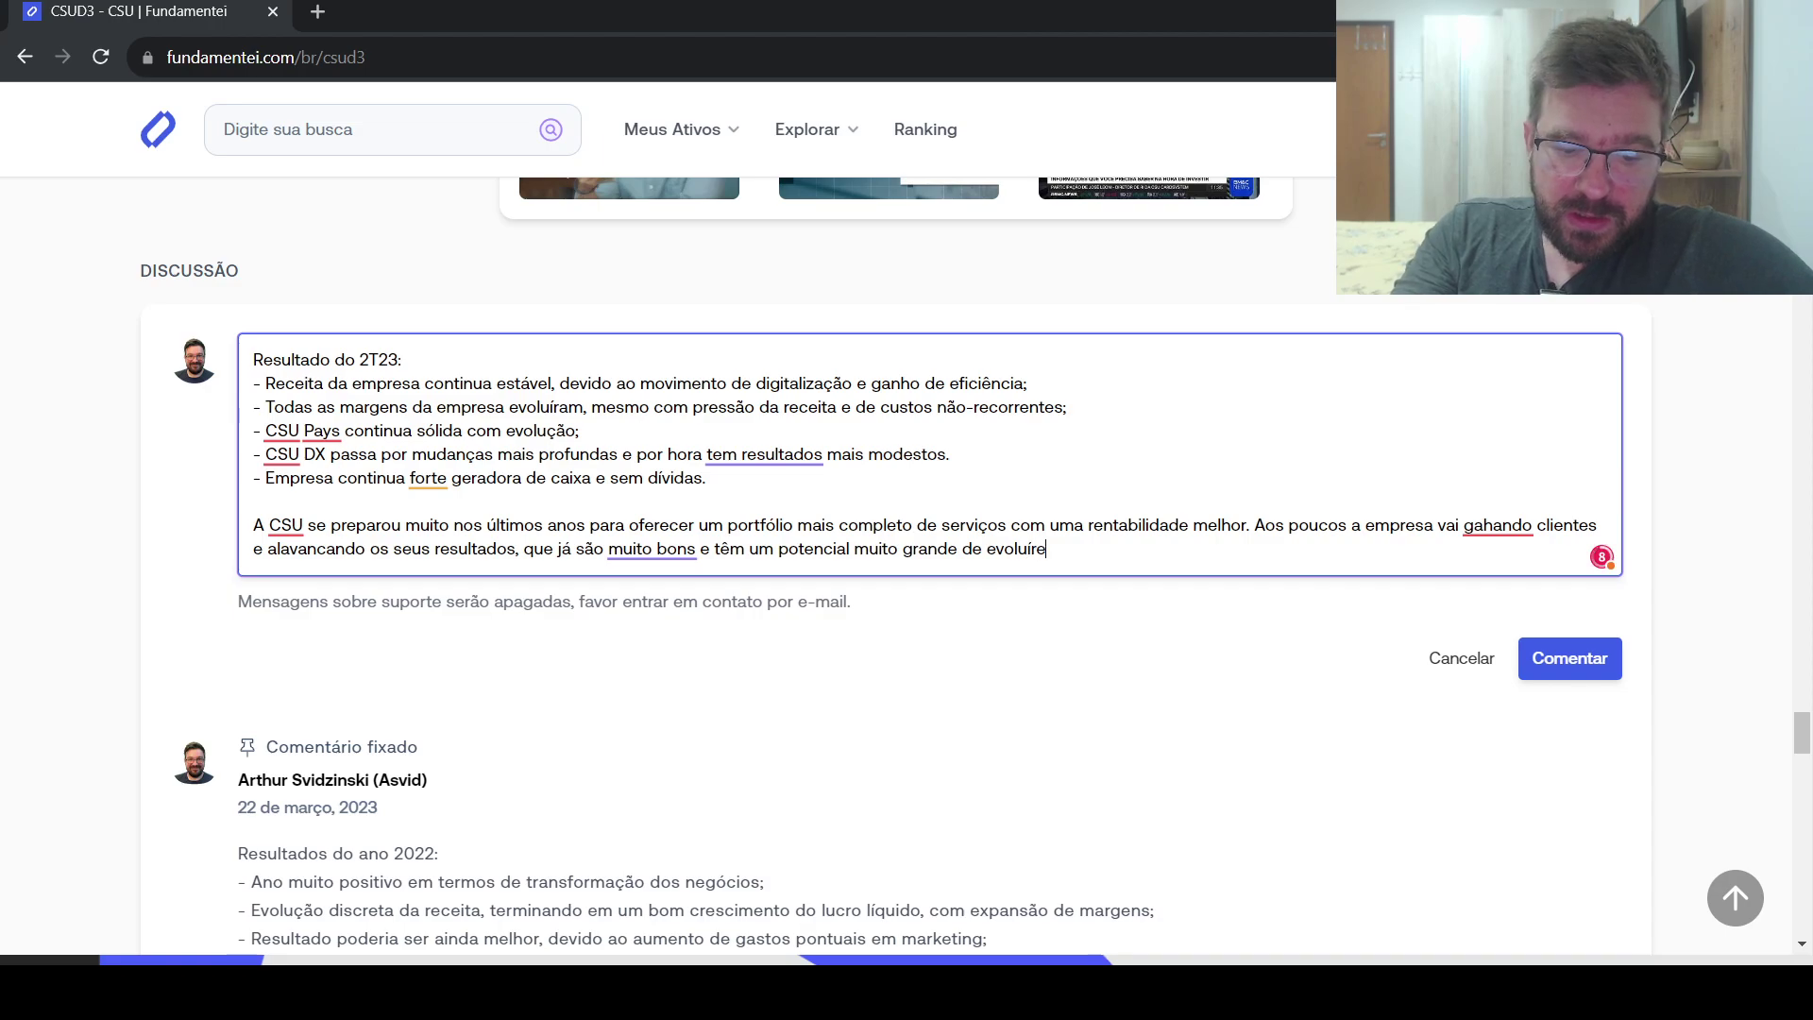
text(m ainda mais.)
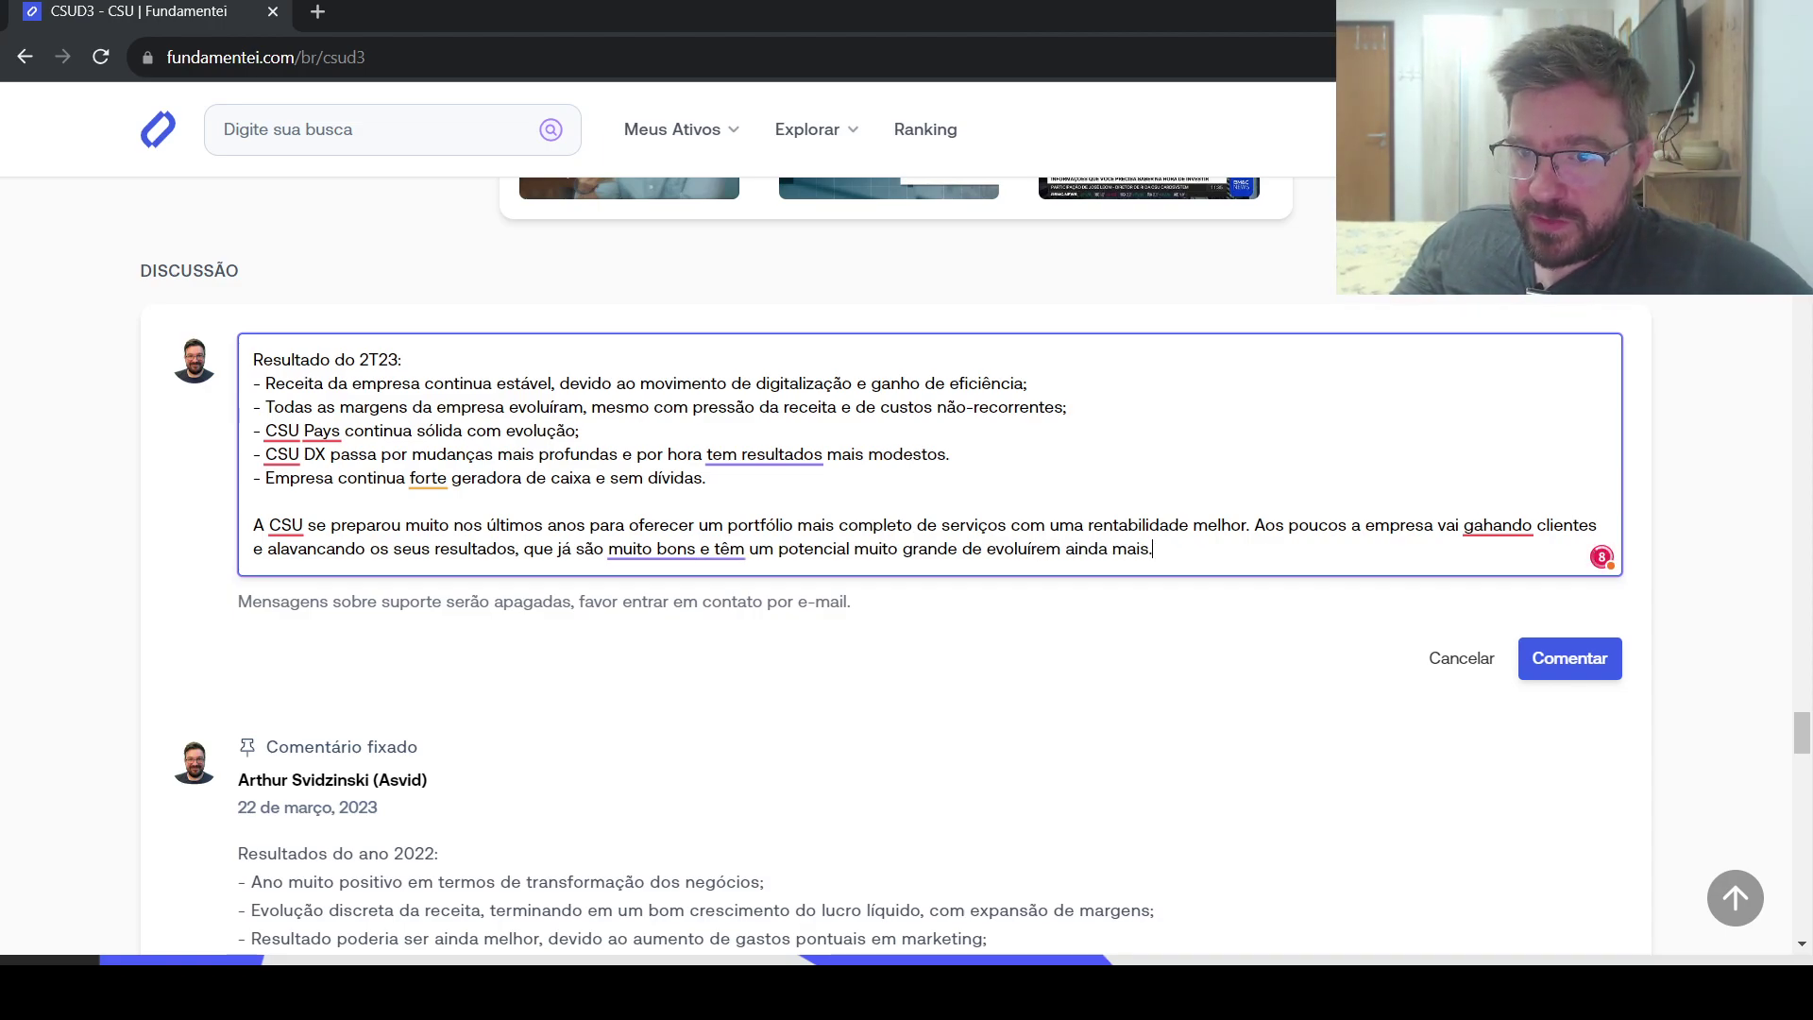
Apply the writing checker's suggestions to replace "gahando" with "ganhando" and "muito bons" with "ótimos", and check the one for "e têm".
click(1483, 525)
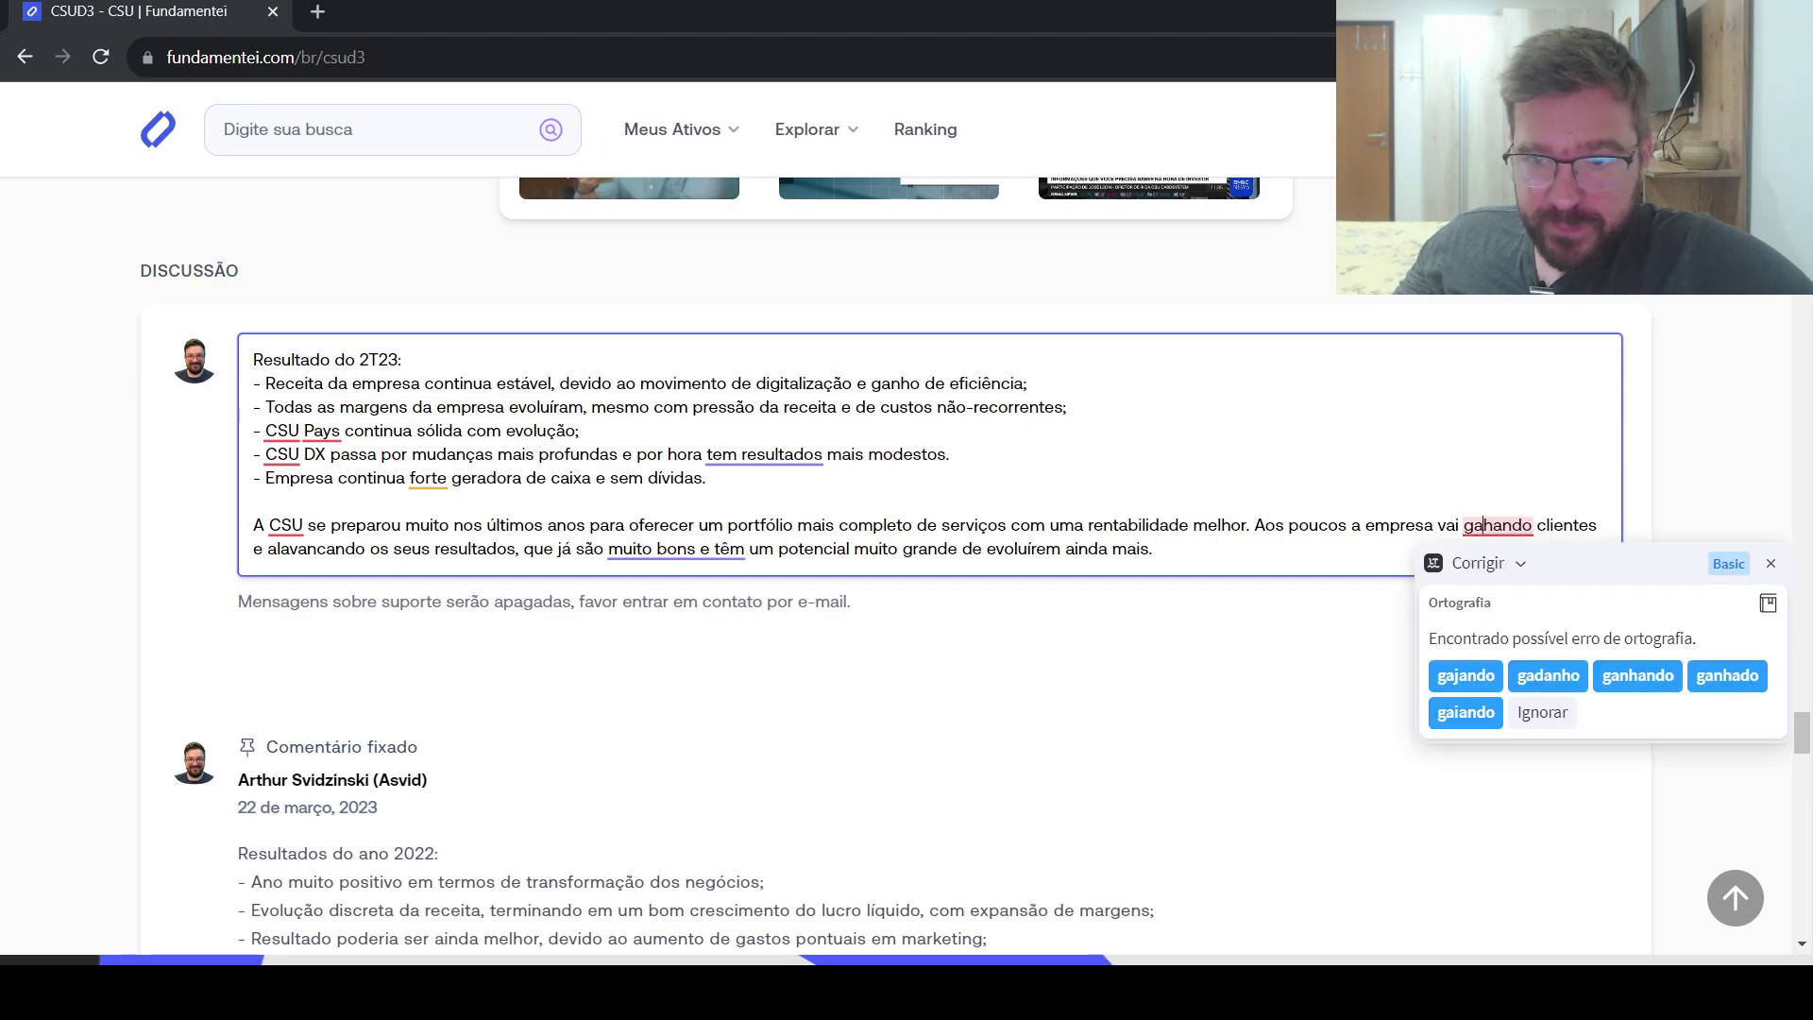
click(1638, 675)
click(676, 549)
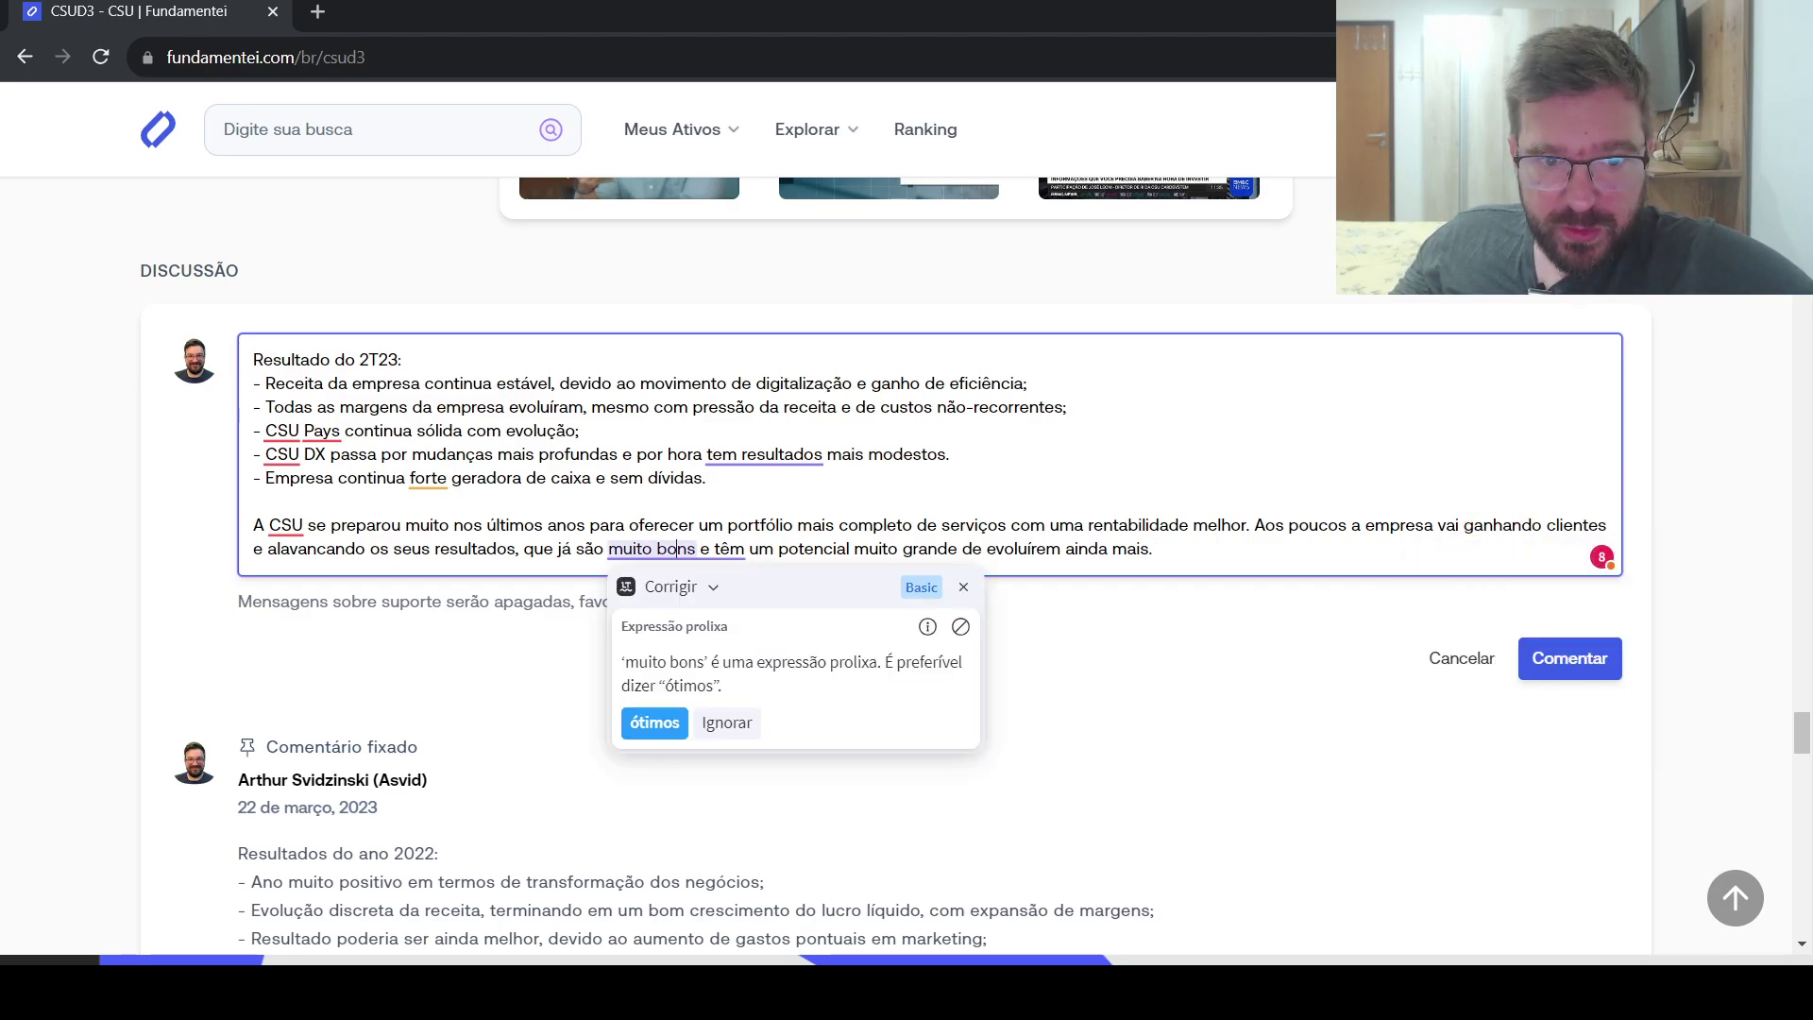
click(654, 723)
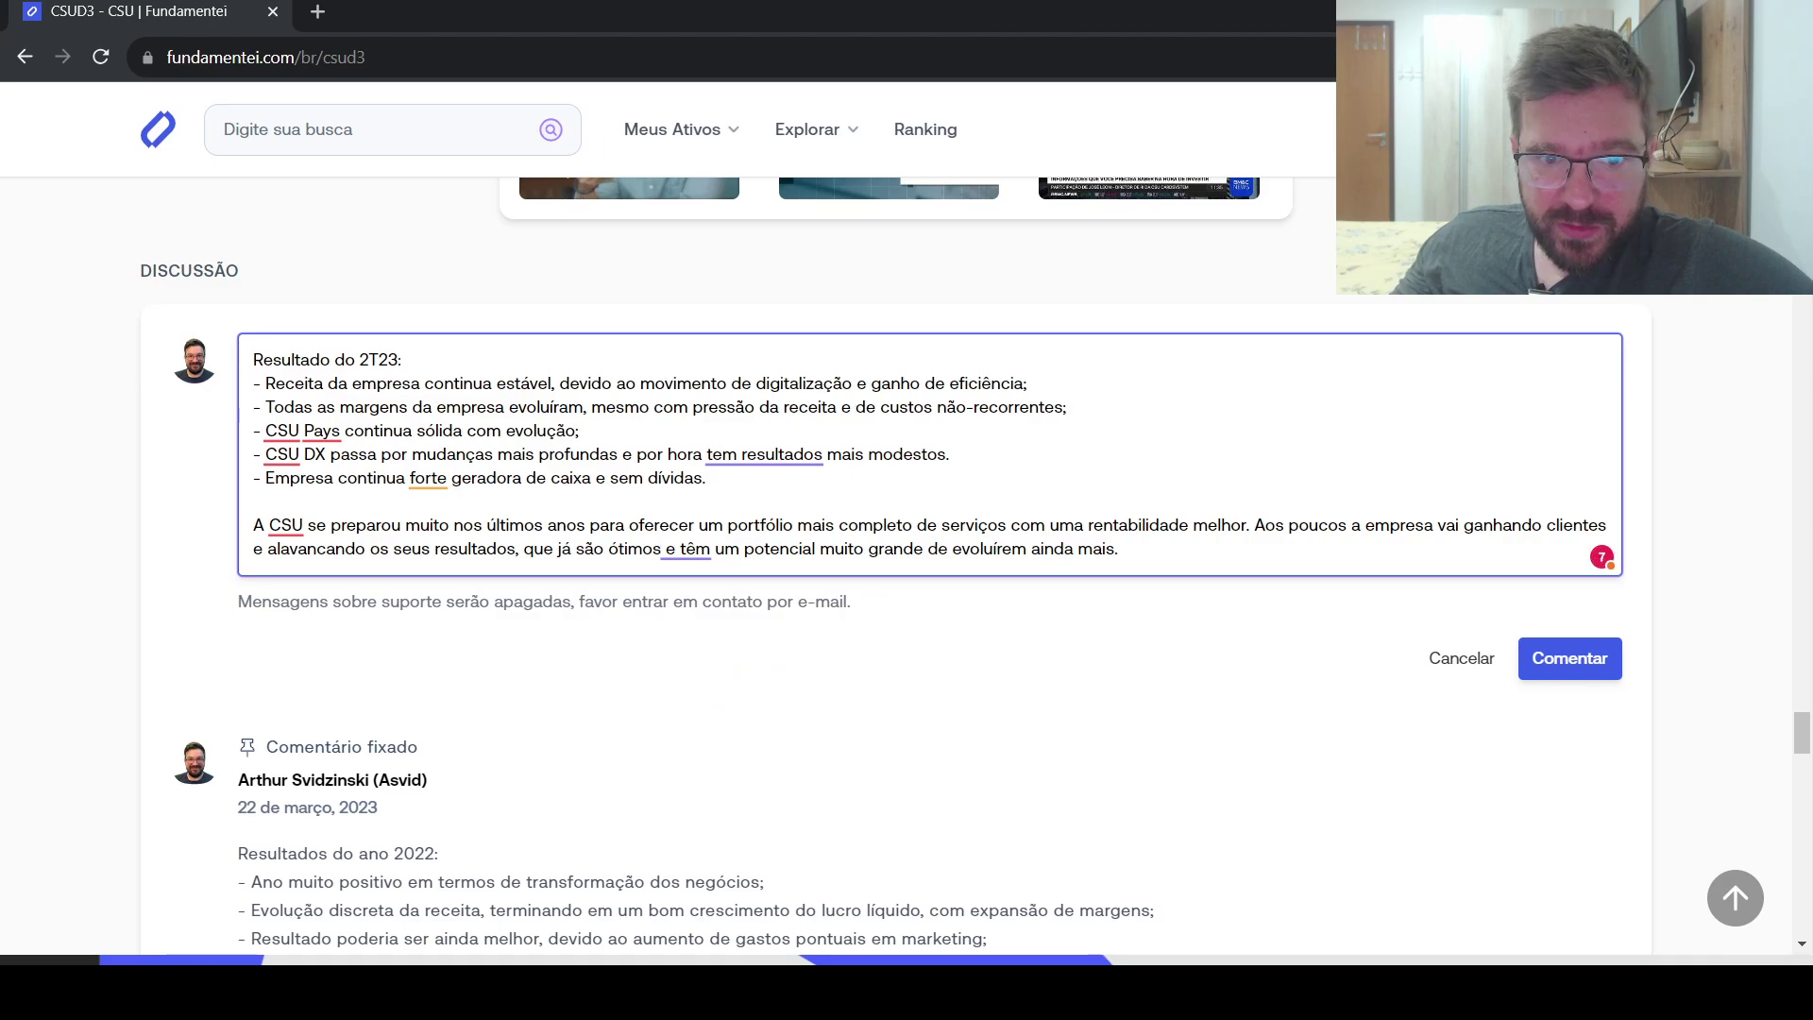
click(695, 549)
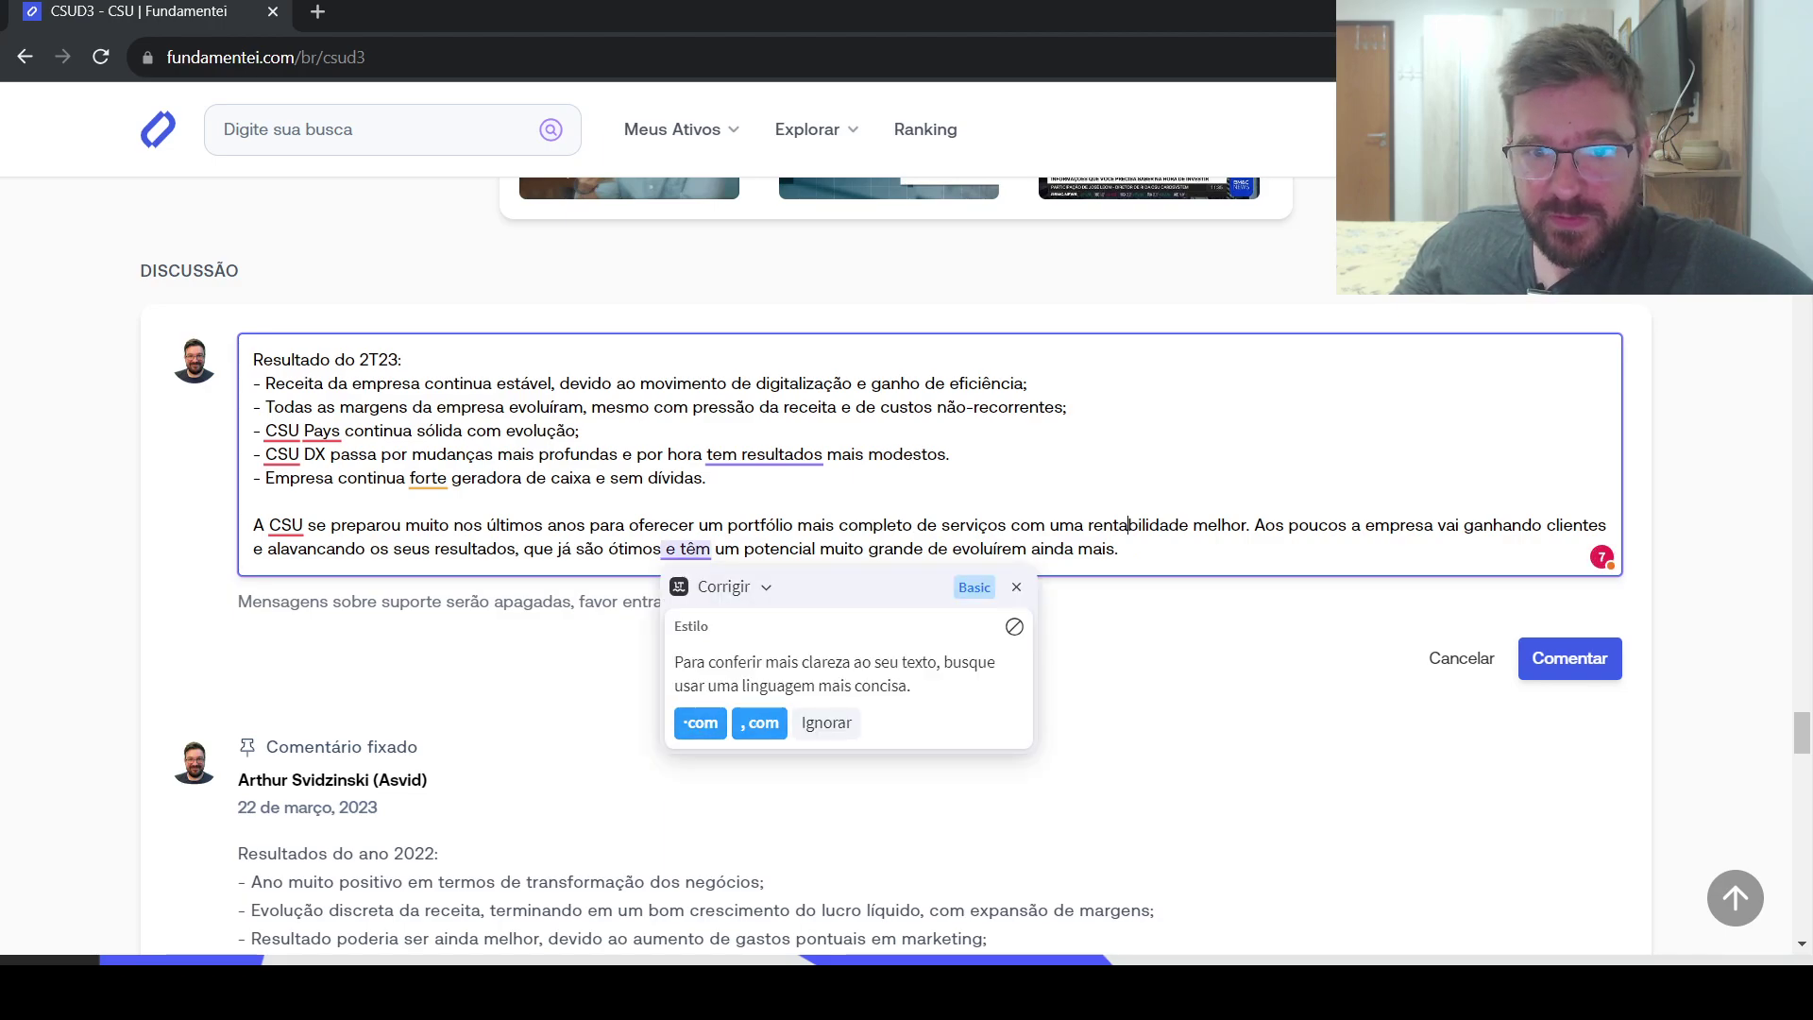
Publish the 2T23 results comment and pin it in the discussion.
click(1570, 658)
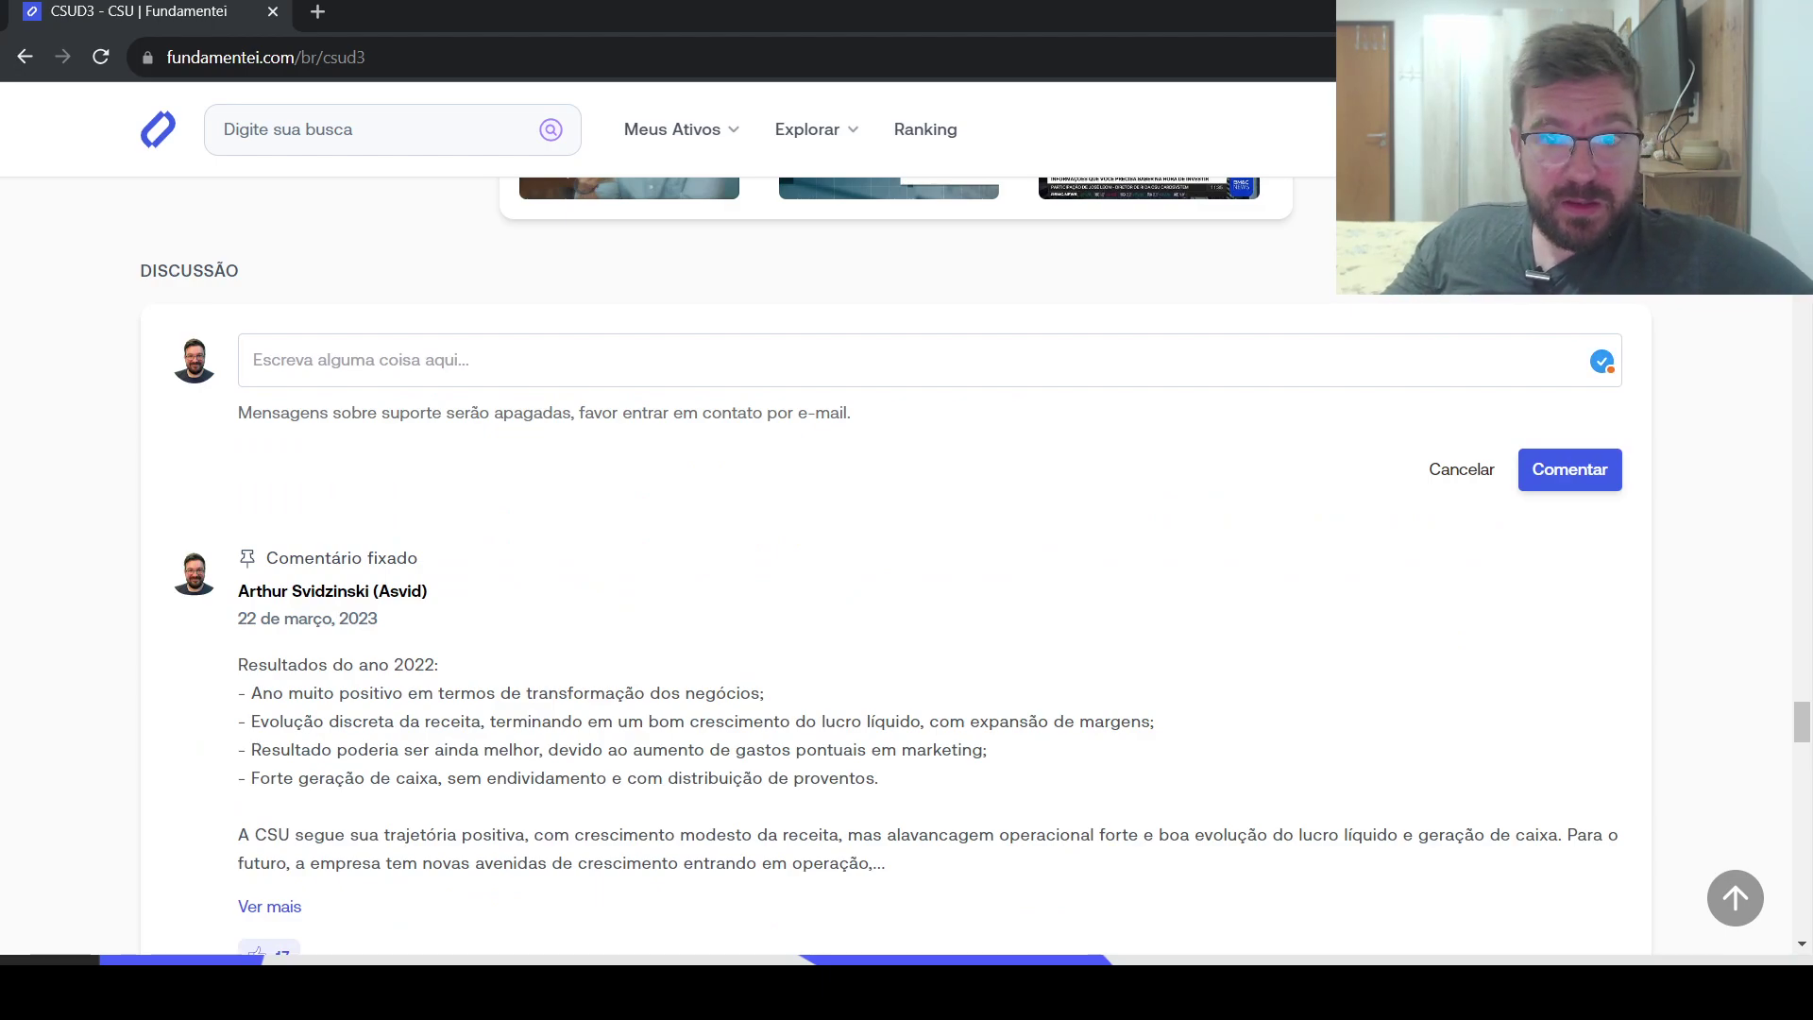
scroll(897, 567, down, 6)
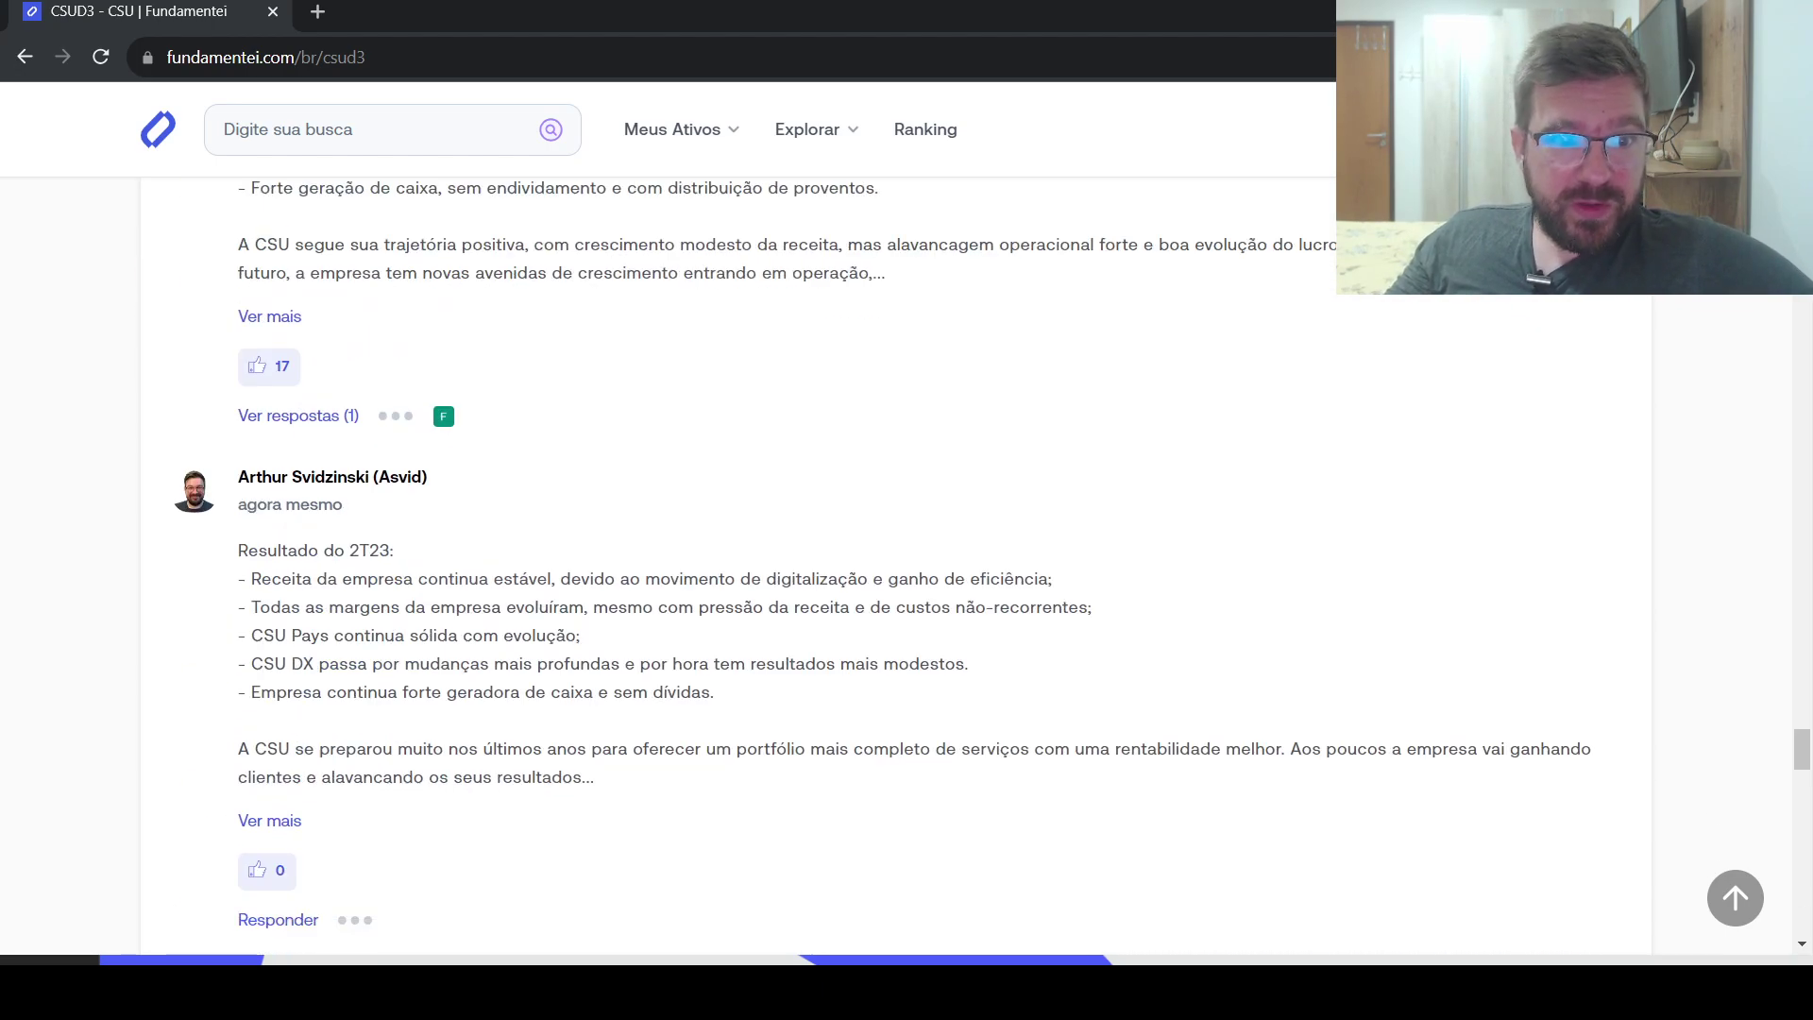
scroll(897, 566, down, 2)
click(355, 683)
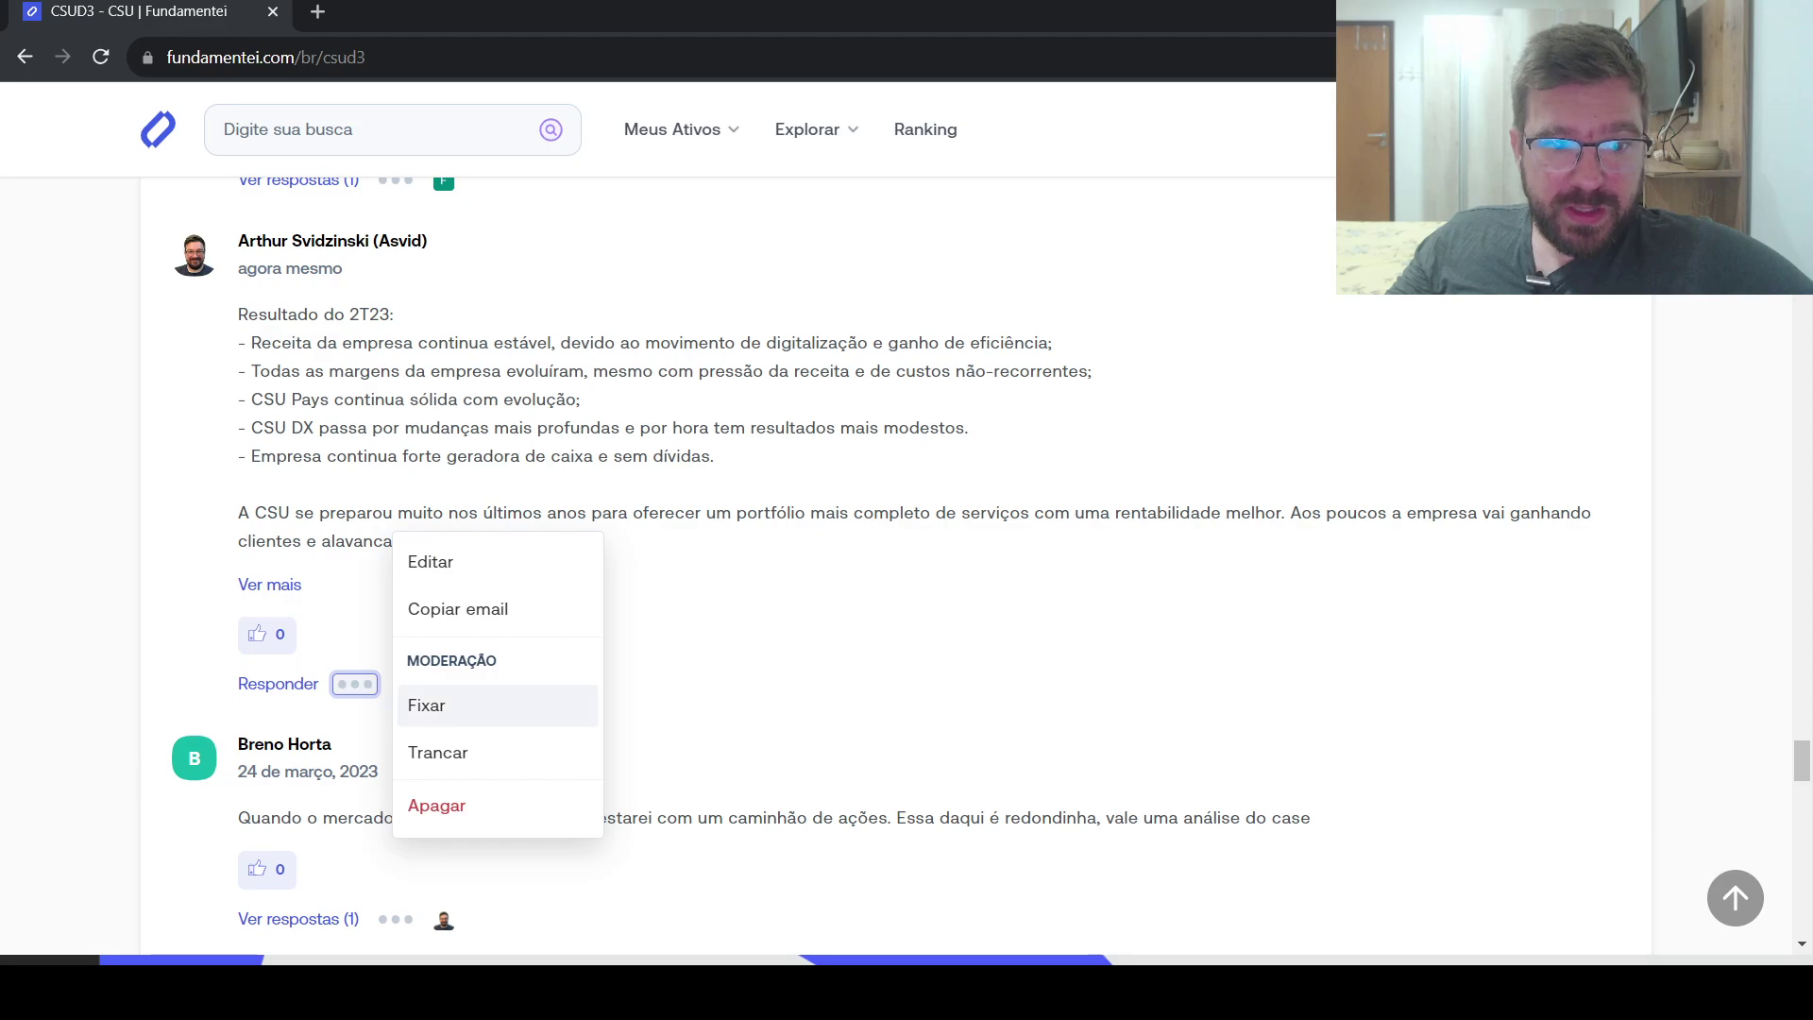
click(429, 704)
Unpin the older comment about the 2022 annual results.
scroll(898, 567, up, 3)
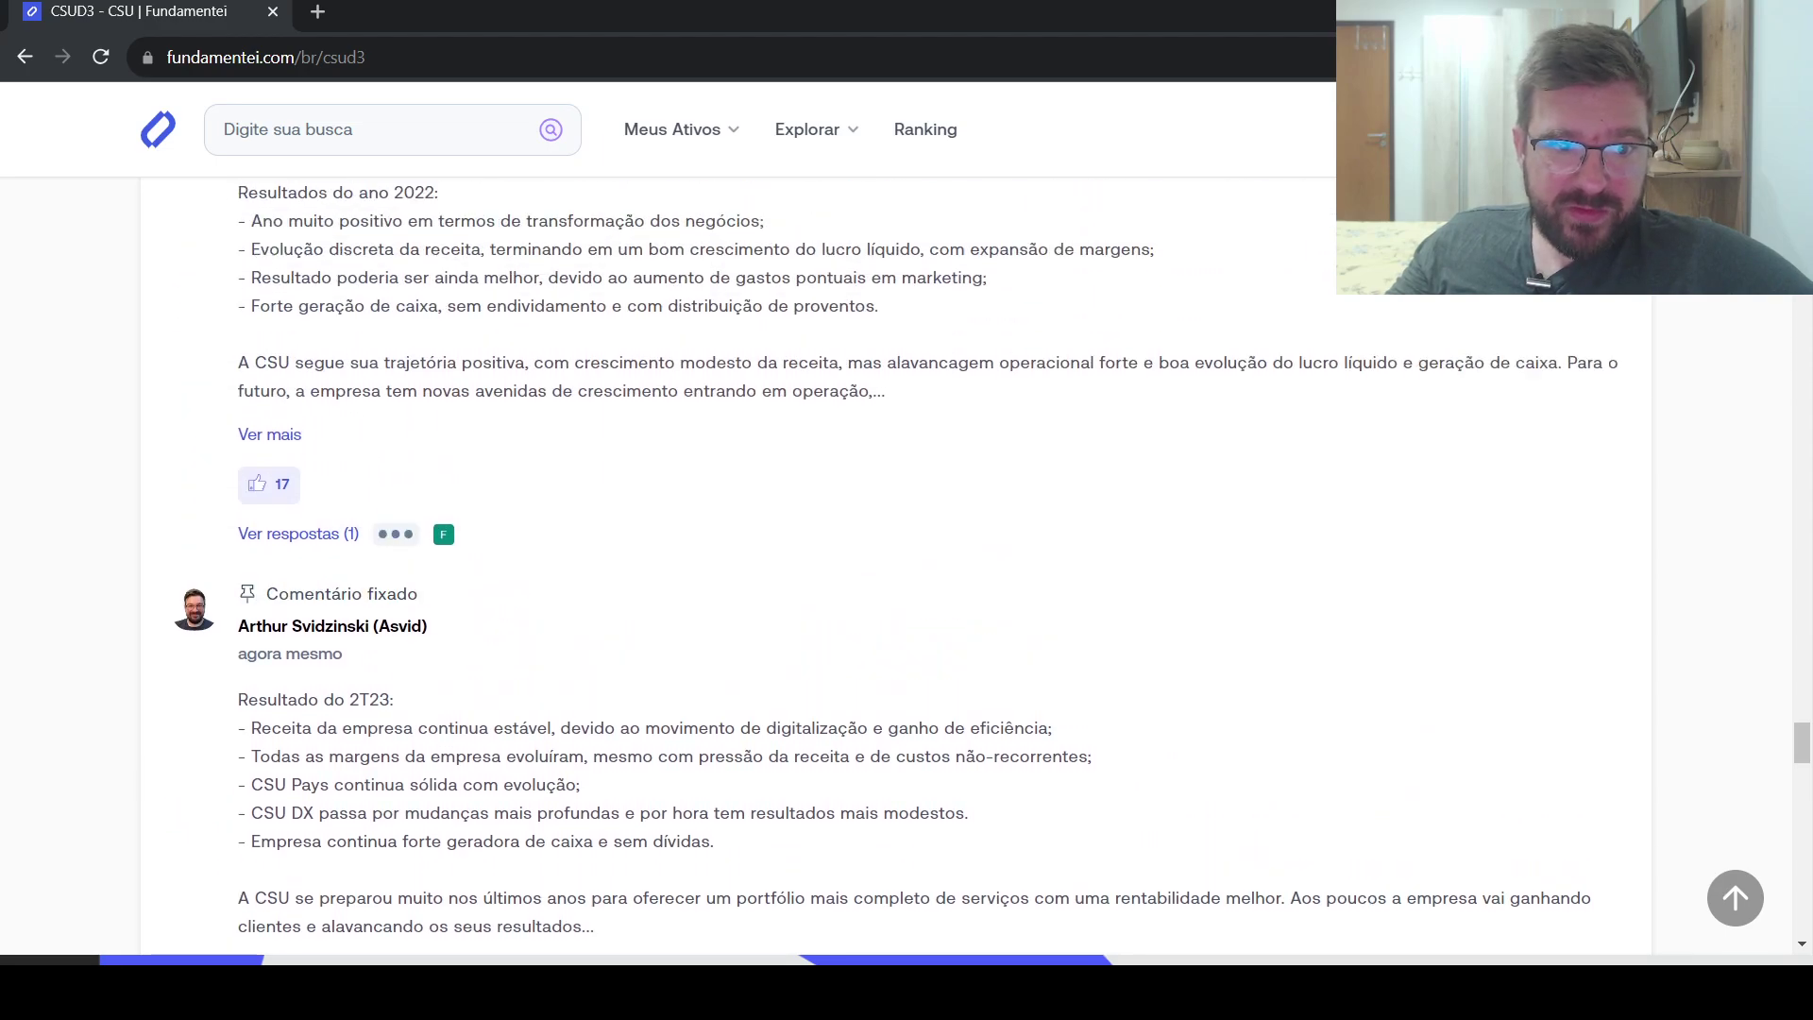
click(395, 534)
click(481, 554)
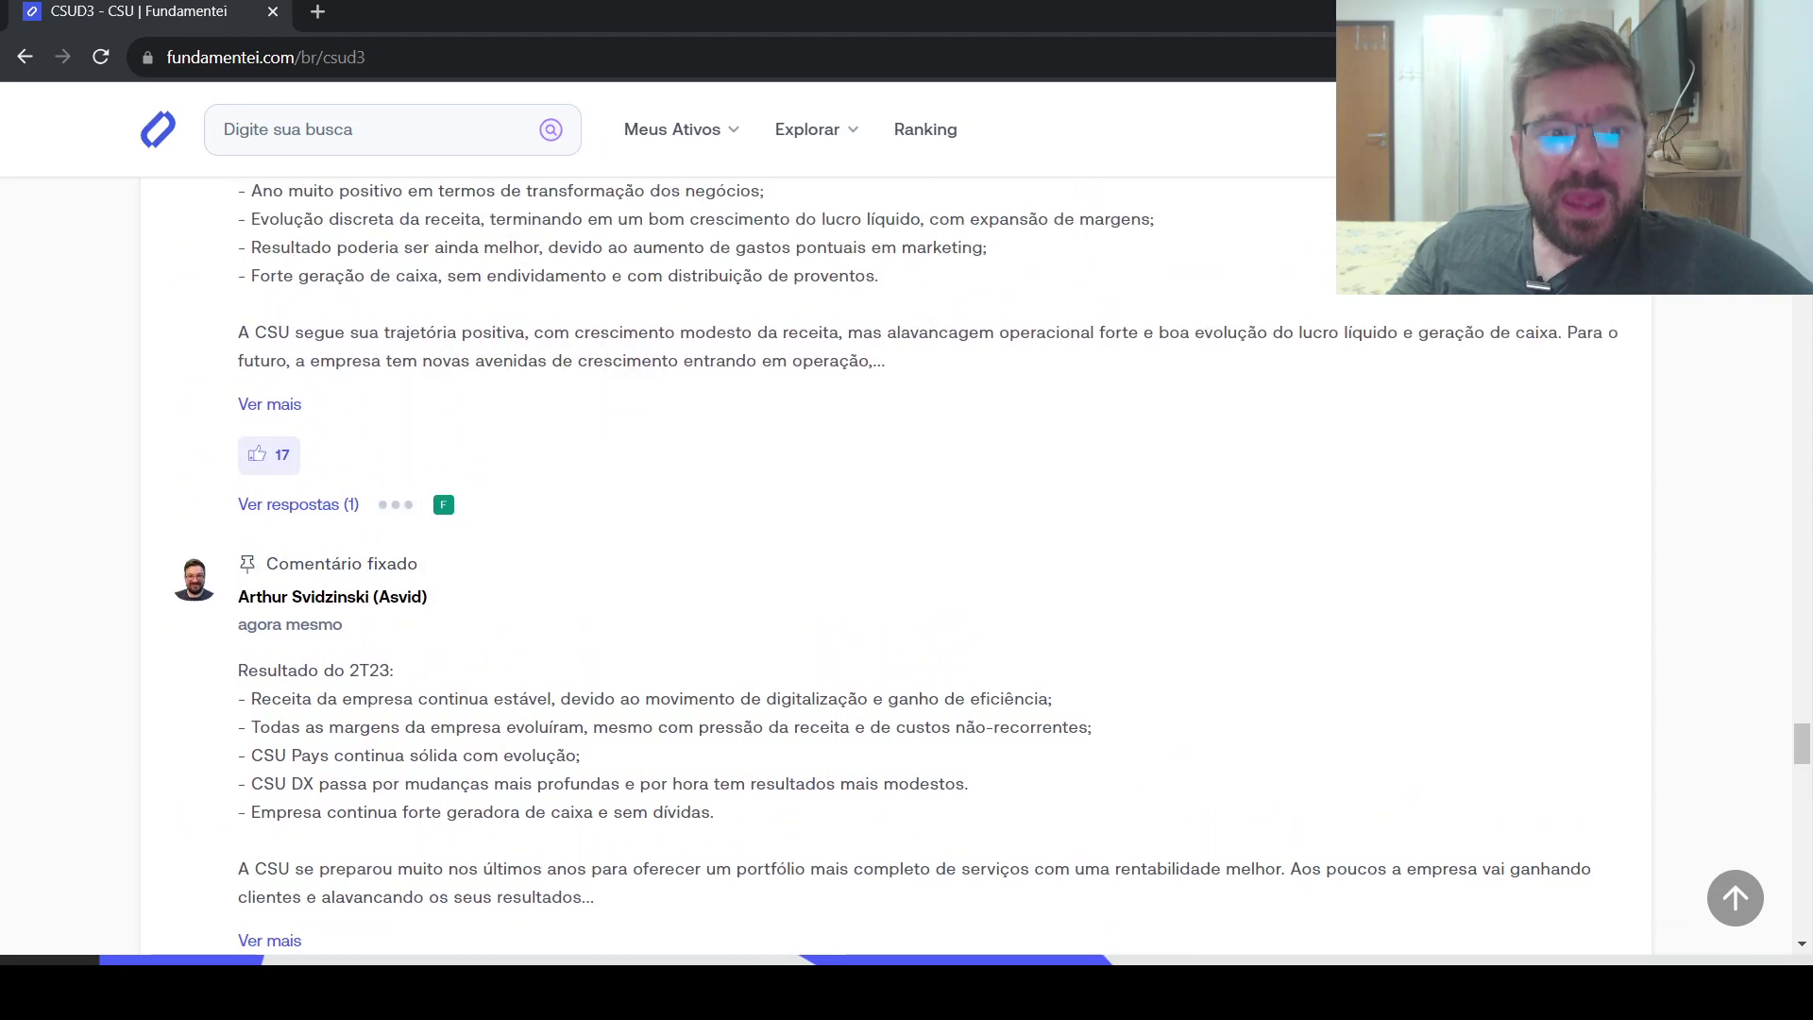
Examine CSU's yearly financial table down to the 06/23 TTM row.
scroll(897, 567, up, 6)
scroll(897, 567, up, 10)
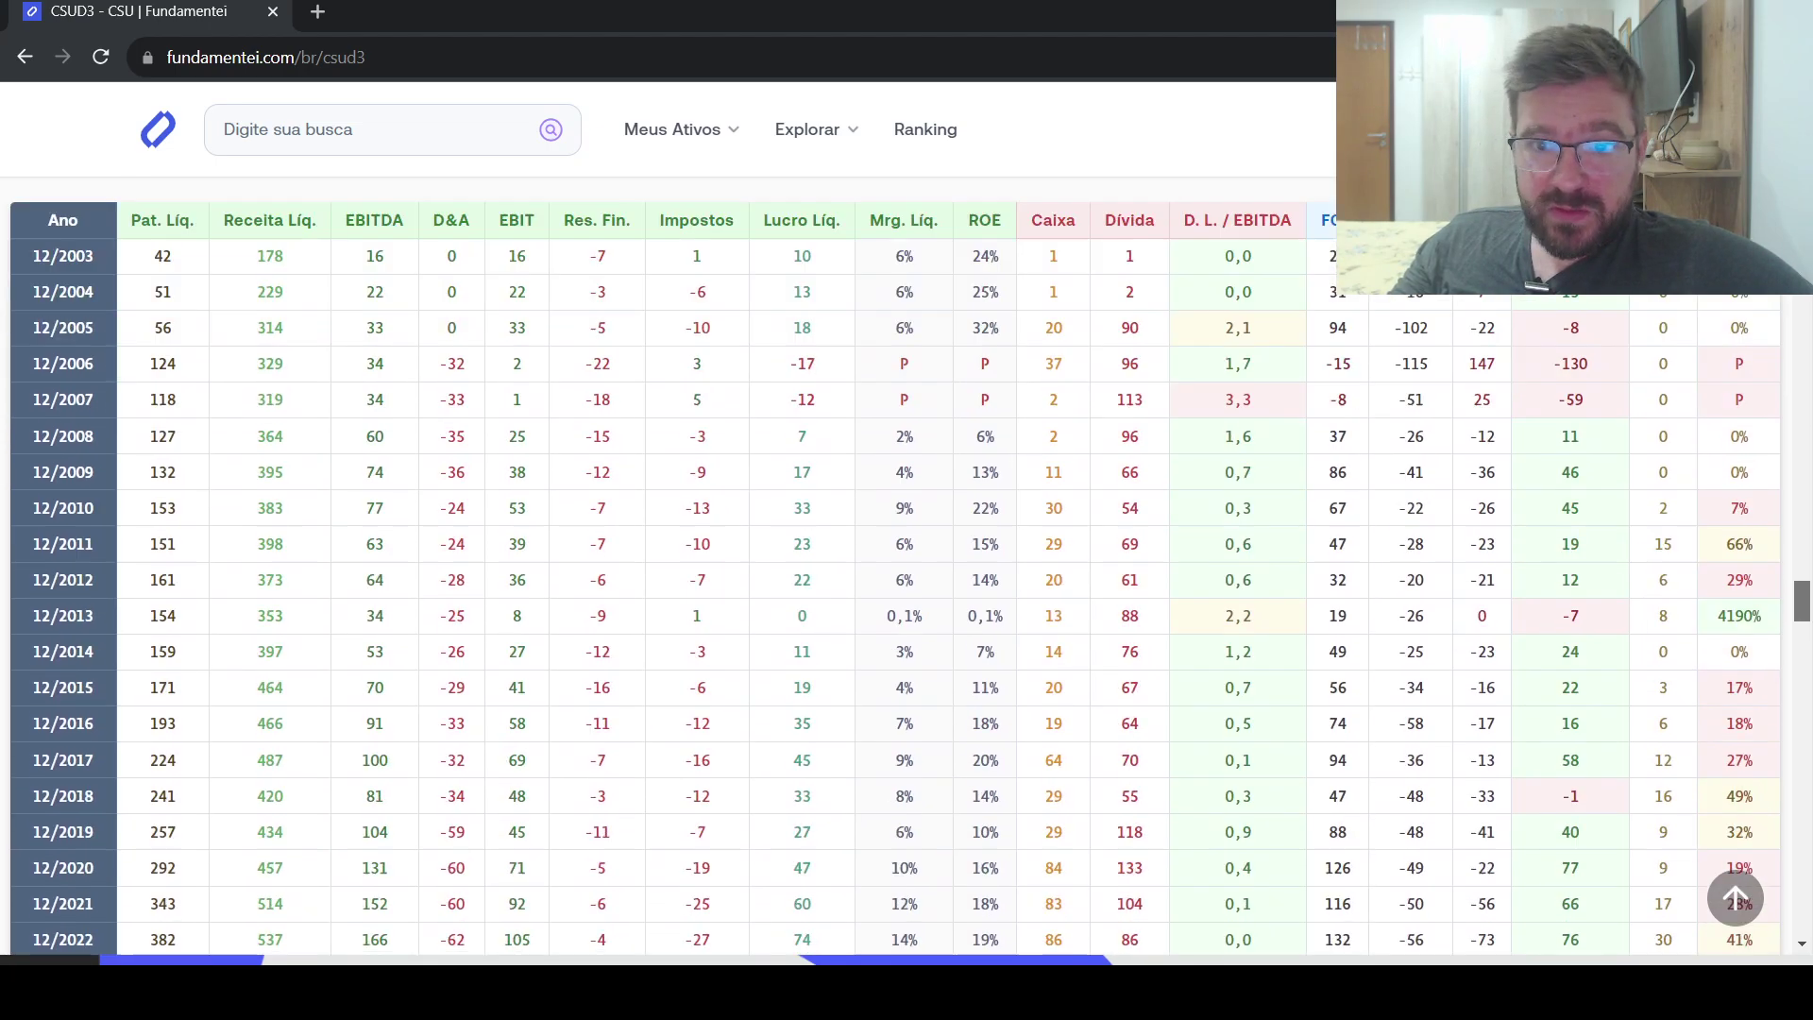
scroll(904, 567, down, 1)
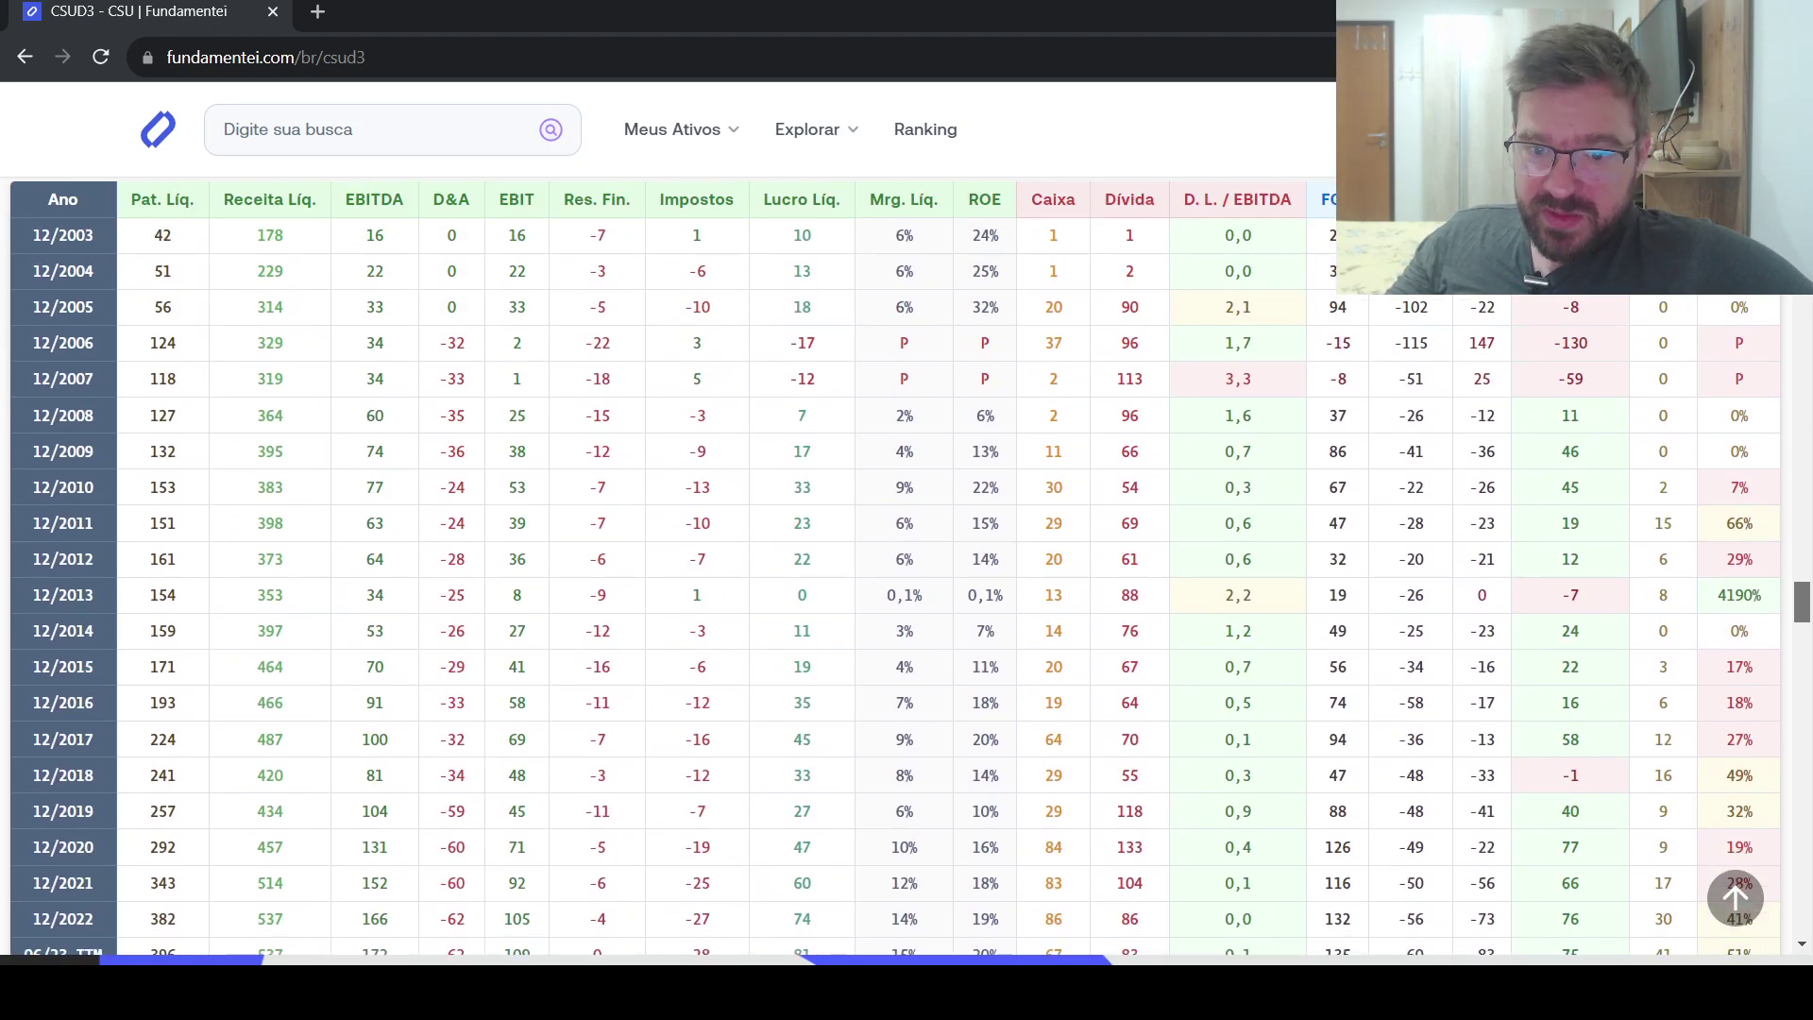
scroll(904, 566, down, 1)
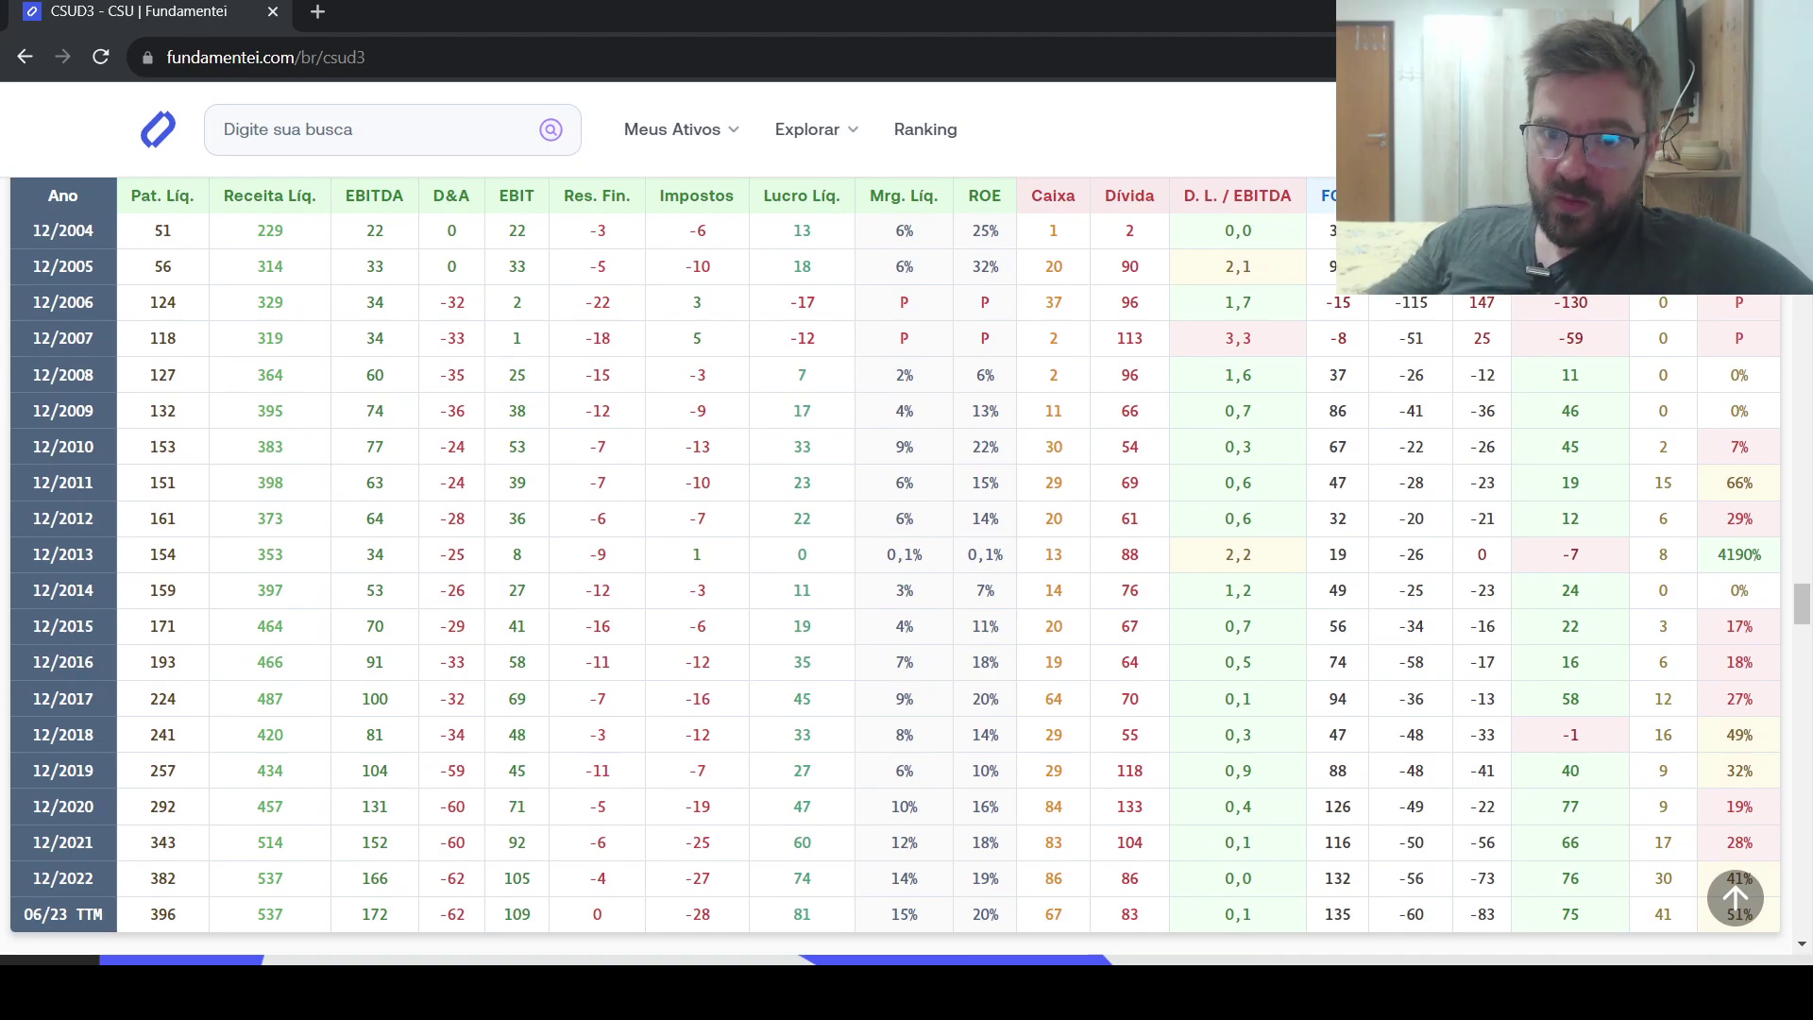